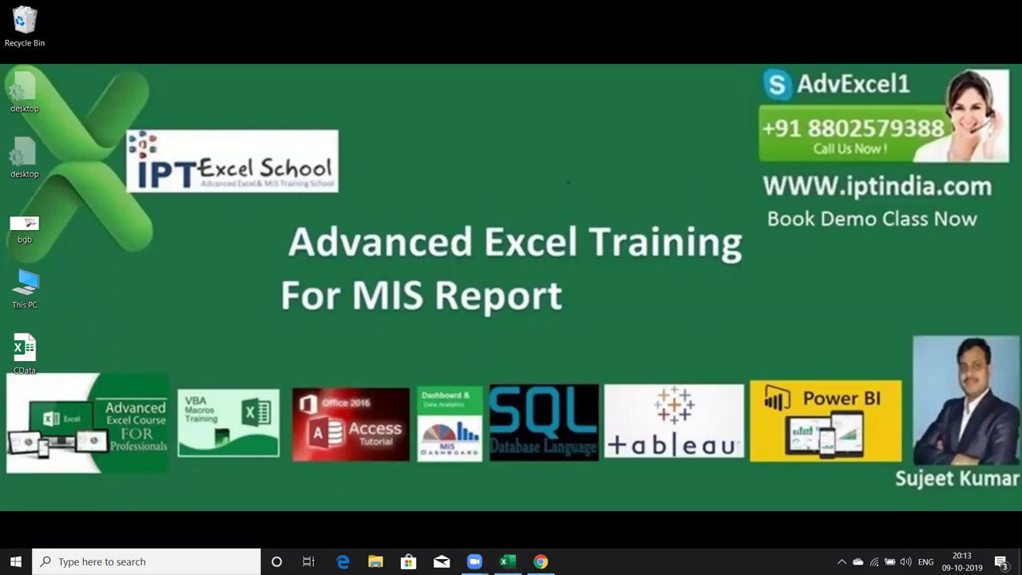
Step: Bring the Book1 window with the Jan–Jun Sales table and Sales chart to the front
click(505, 562)
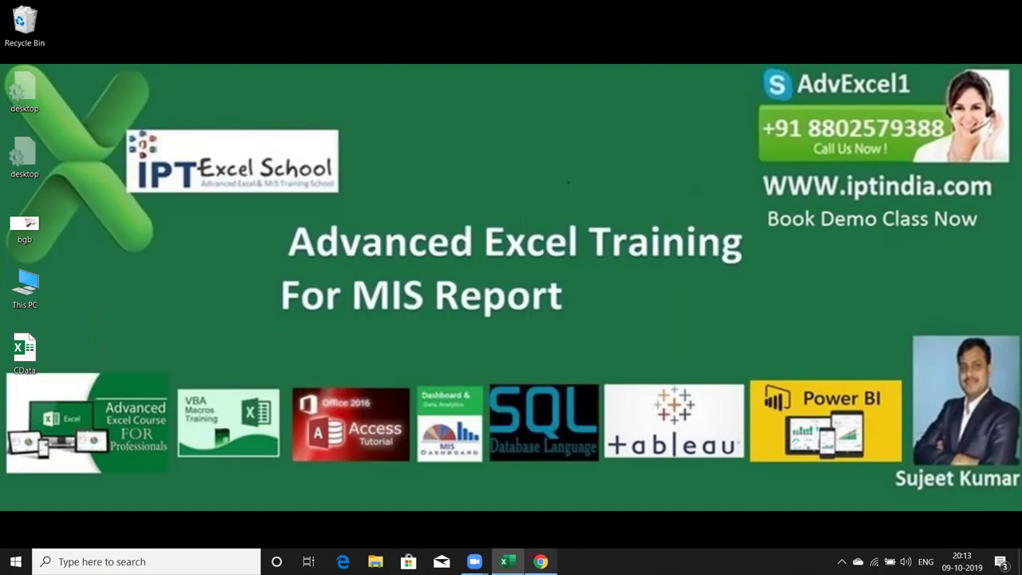
click(505, 562)
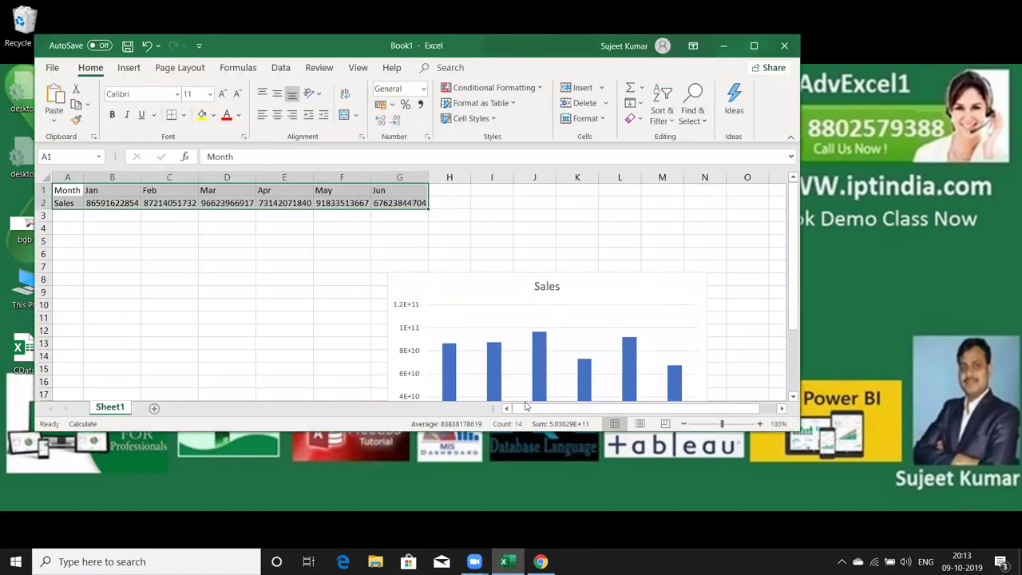
Step: Maximize Excel, add a new Sheet2, and enter 20 in B3 and 30 in C3
click(755, 46)
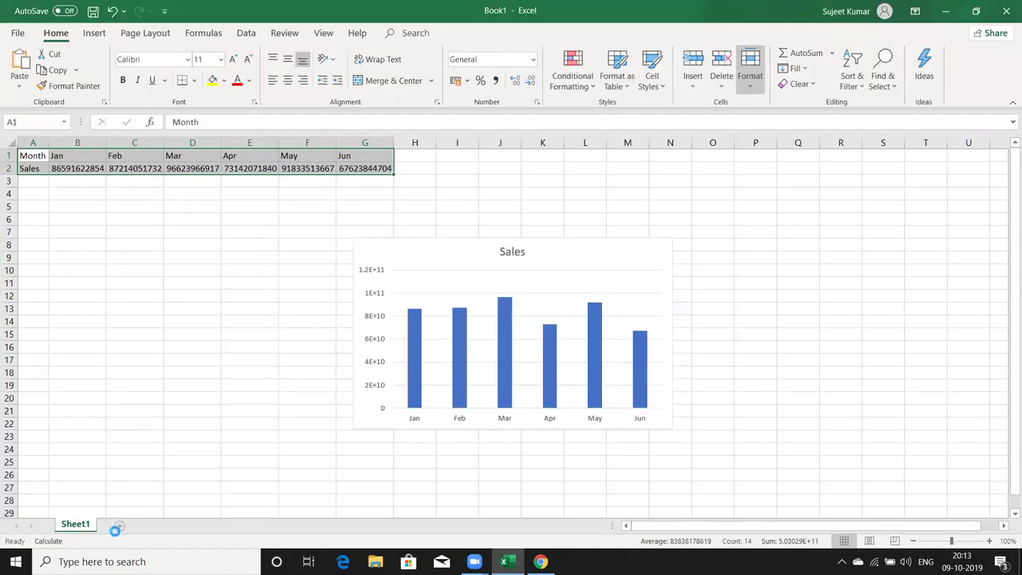
click(117, 527)
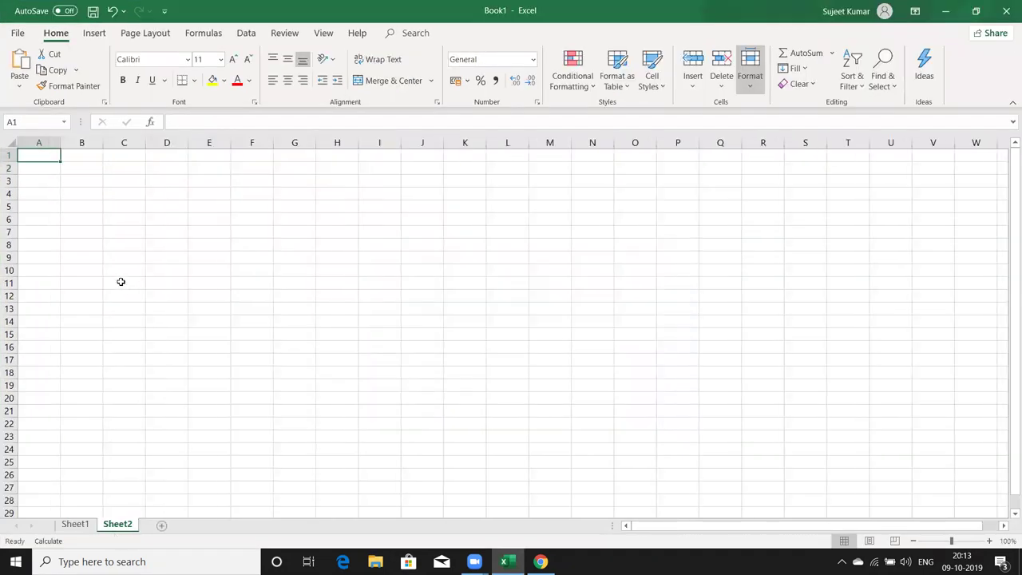
click(78, 183)
text(20)
key(Tab)
text(30)
click(77, 183)
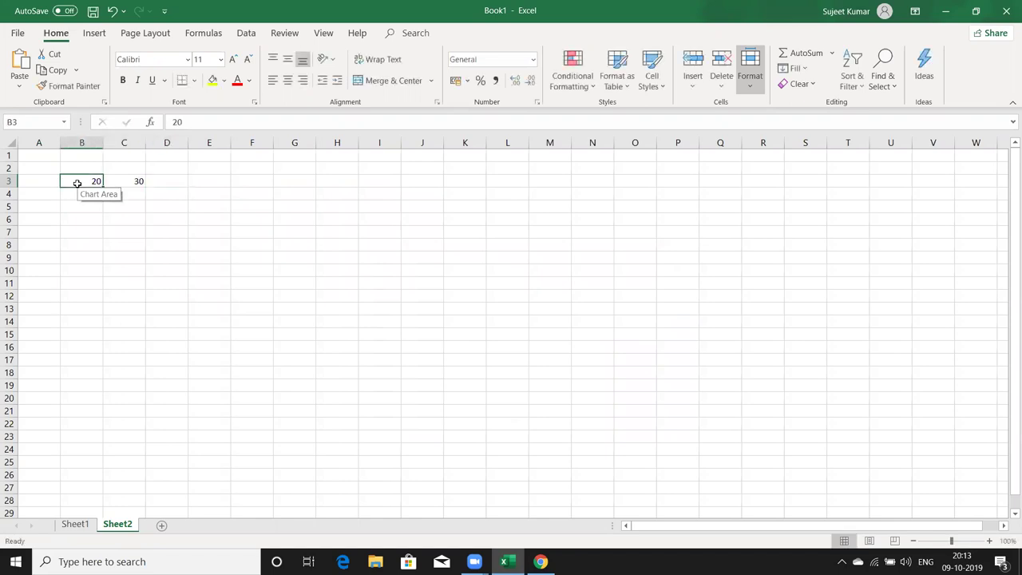
Step: Copy the 20 from B3, paste it into C3, then undo so C3 returns to 30
key(ctrl+c)
key(Right)
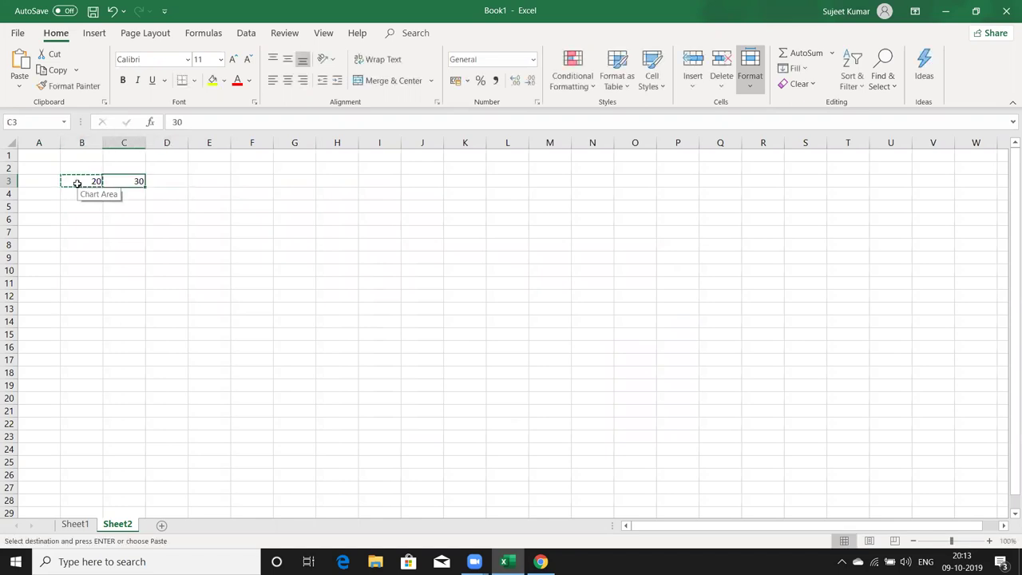
key(ctrl+v)
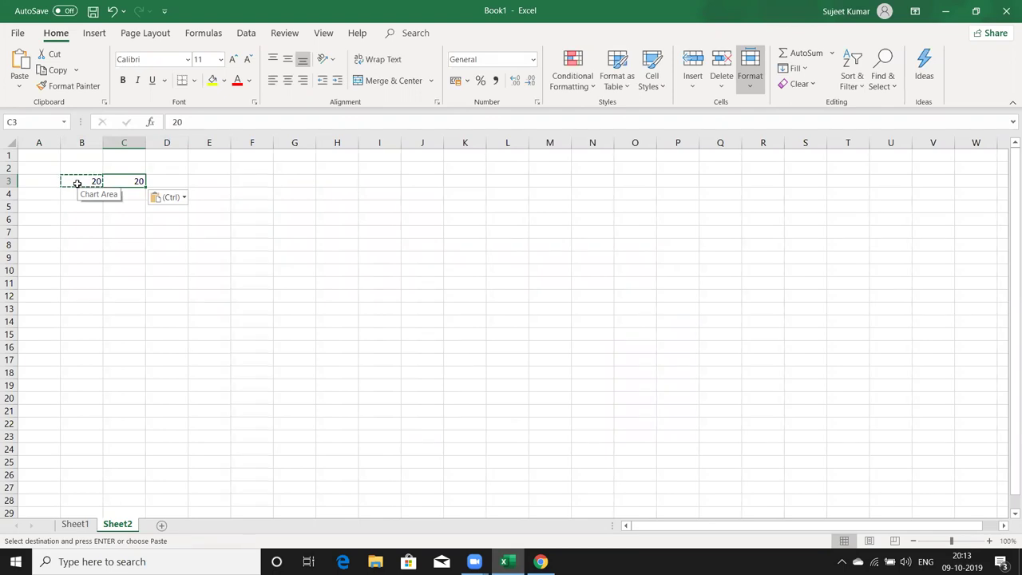
key(ctrl+z)
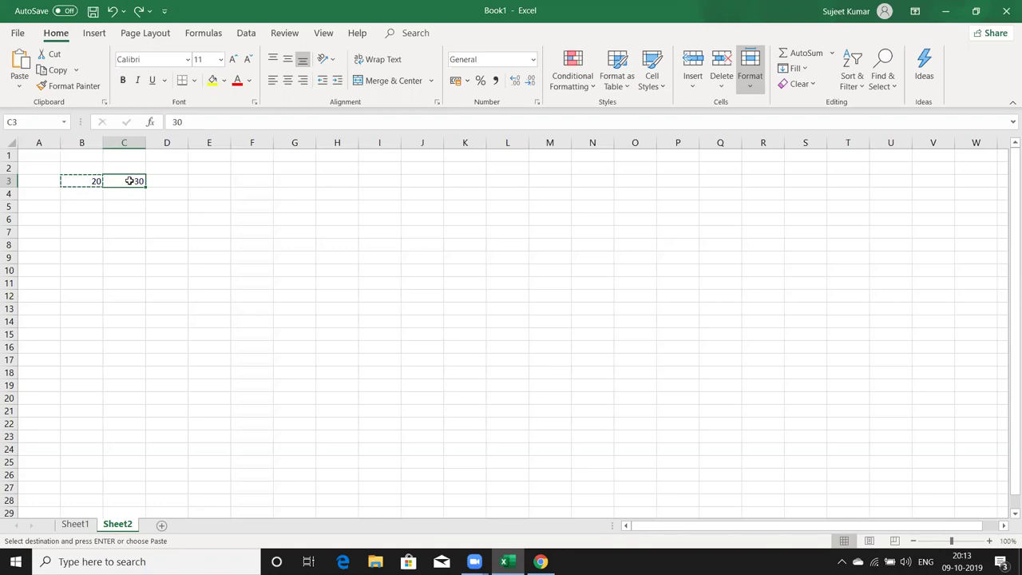
right_click(128, 179)
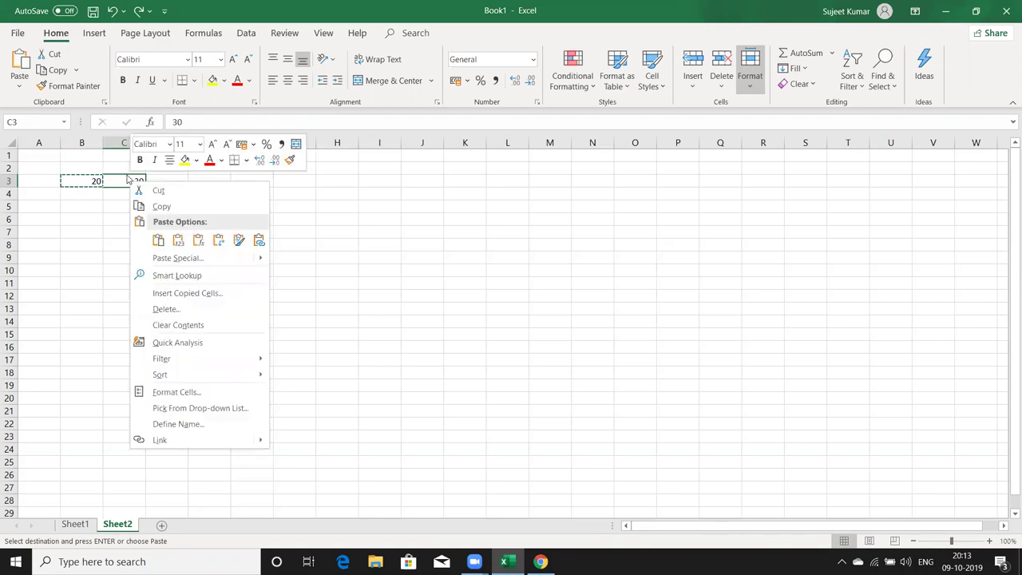
Step: Use Paste Special with the Add operation on C3 so it becomes 50
click(171, 259)
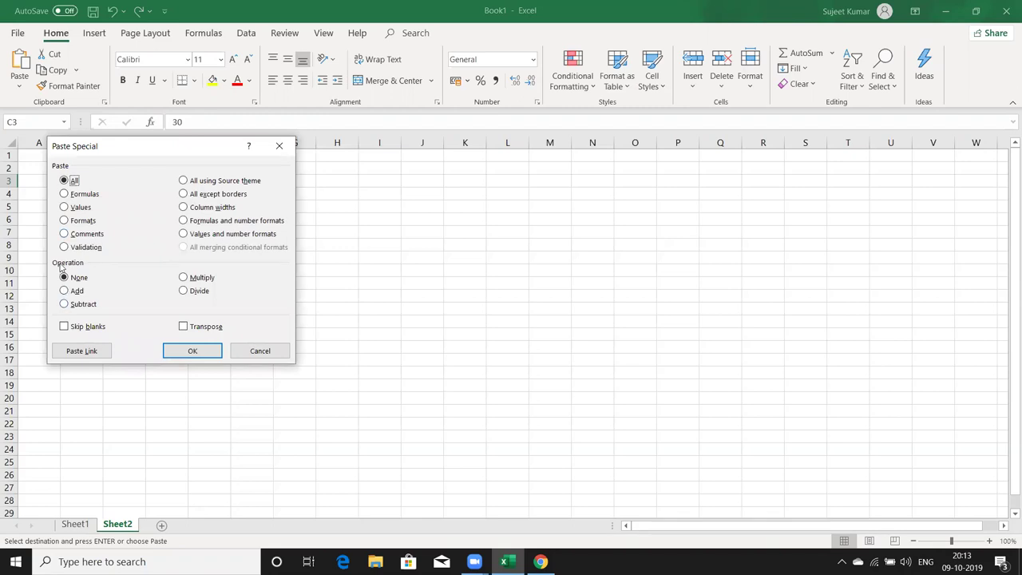
click(65, 293)
drag(179, 151, 301, 136)
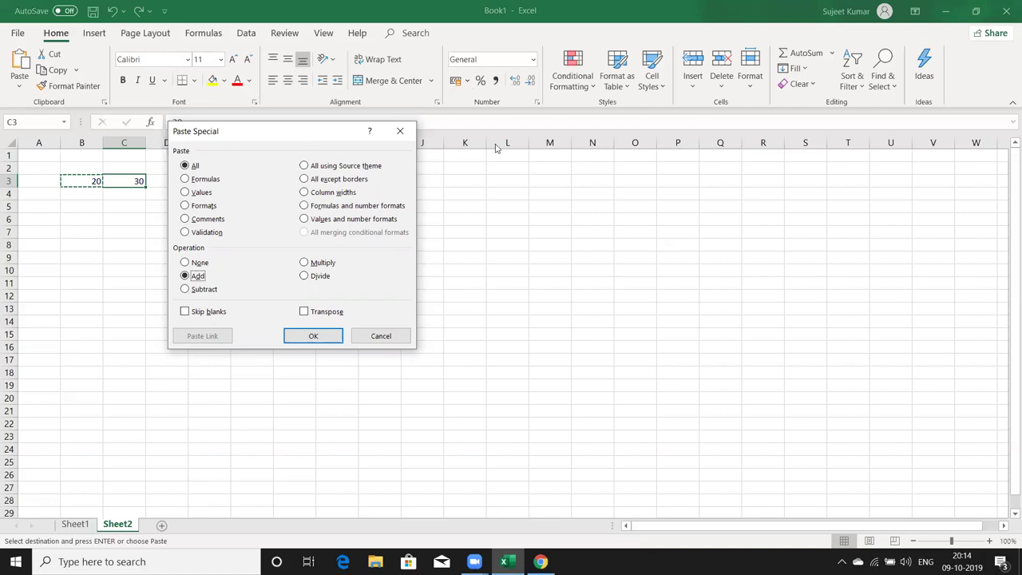
click(325, 336)
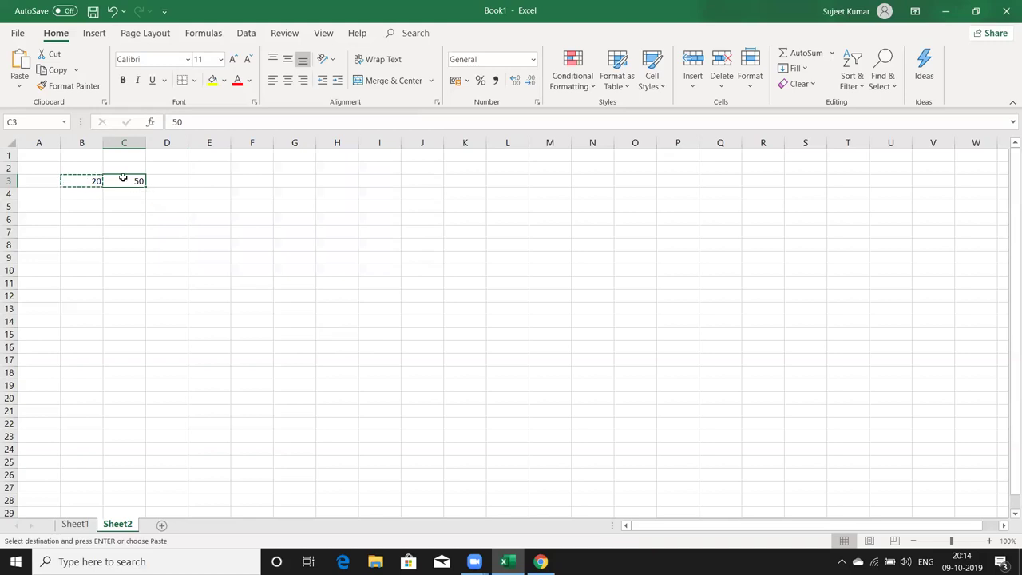
Step: Reopen Paste Special with Add on C3, cancel it, then select and clear B3:C3
right_click(124, 180)
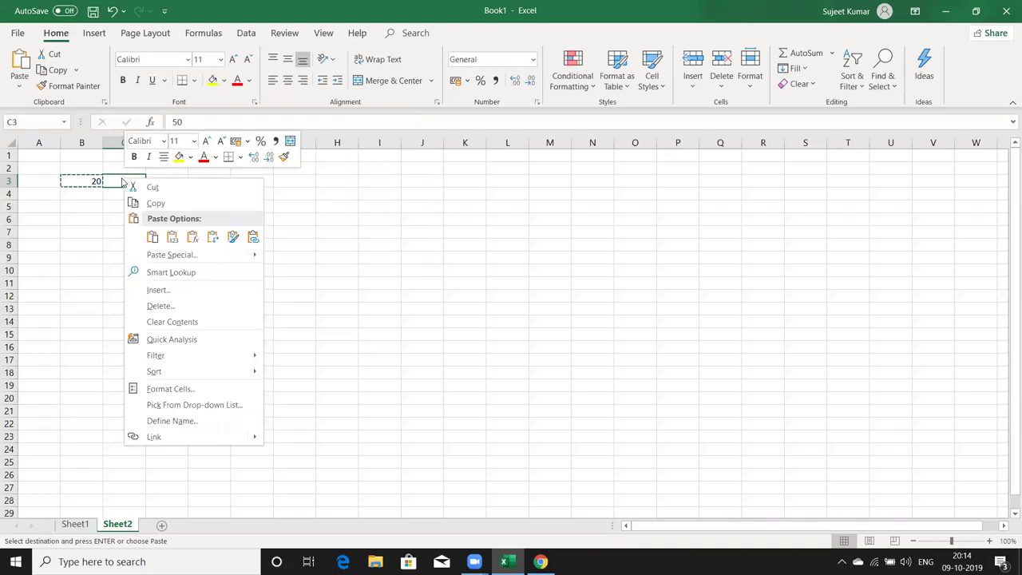
click(172, 255)
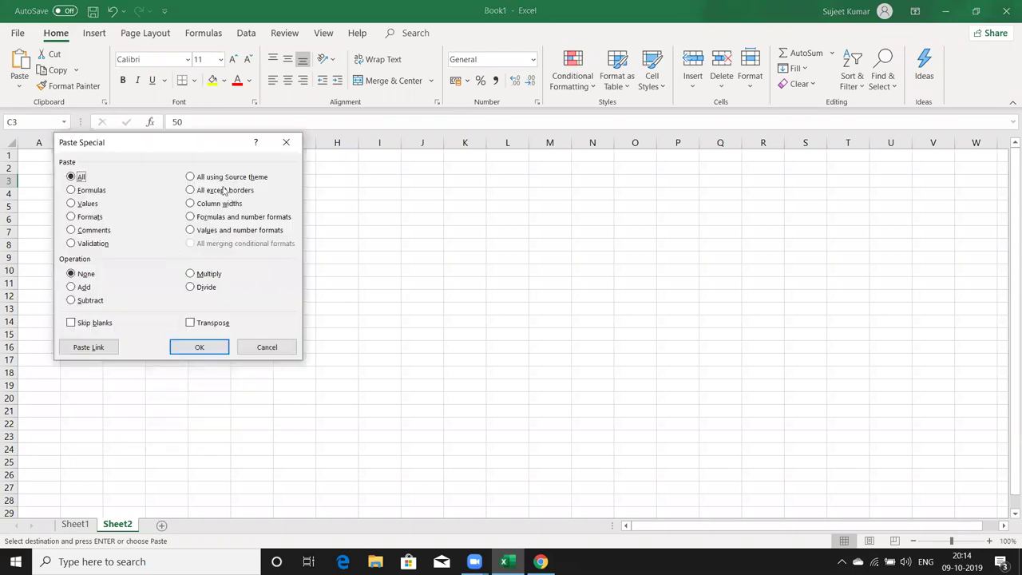
click(83, 289)
drag(245, 158, 394, 194)
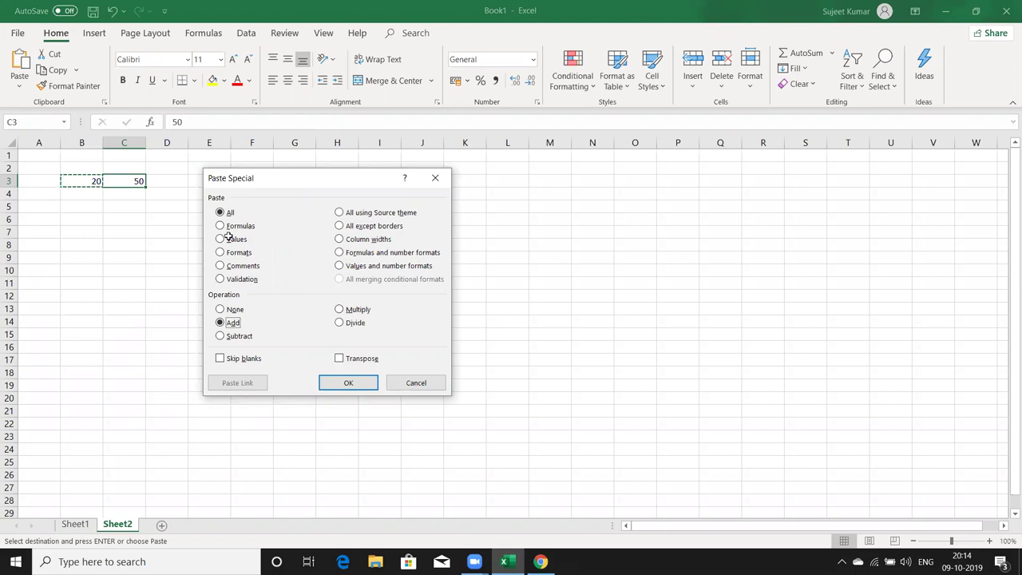
key(Escape)
drag(73, 155, 114, 214)
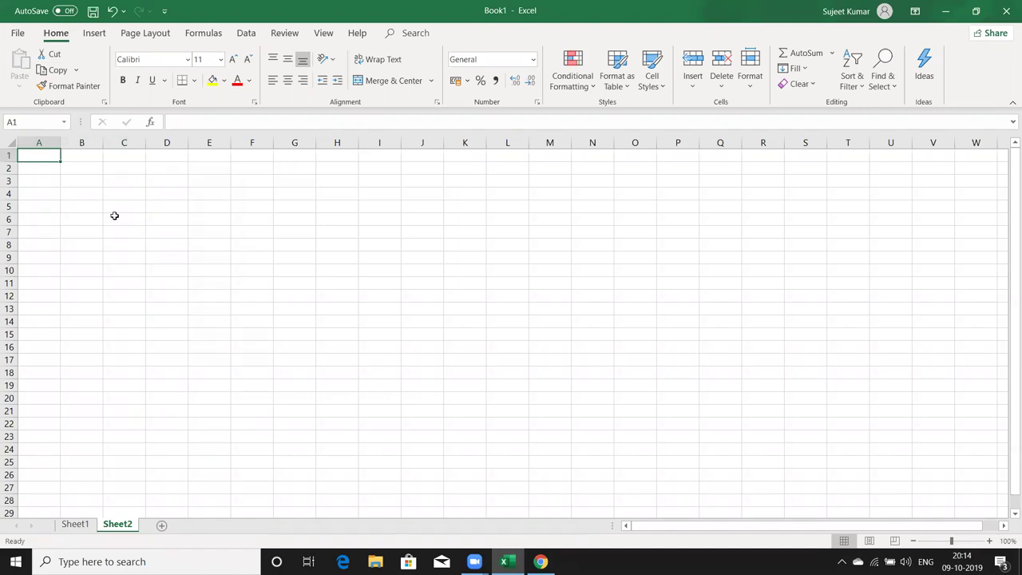
Step: Enter 20% in B2 and 20 in C2, applying Percent Style to C2 to show 2000%
key(Down)
key(Right)
text(20)
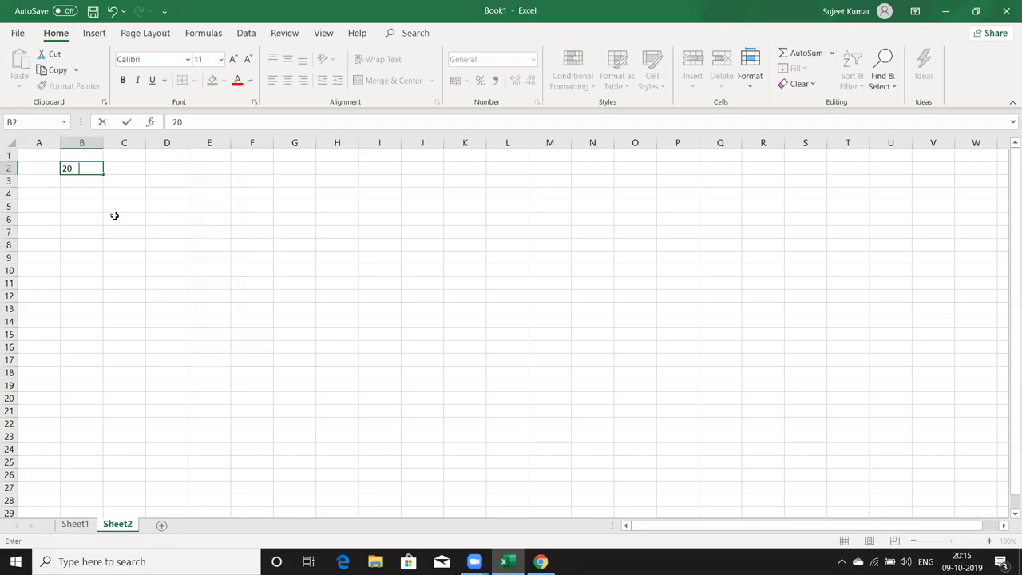
text(%)
key(Return)
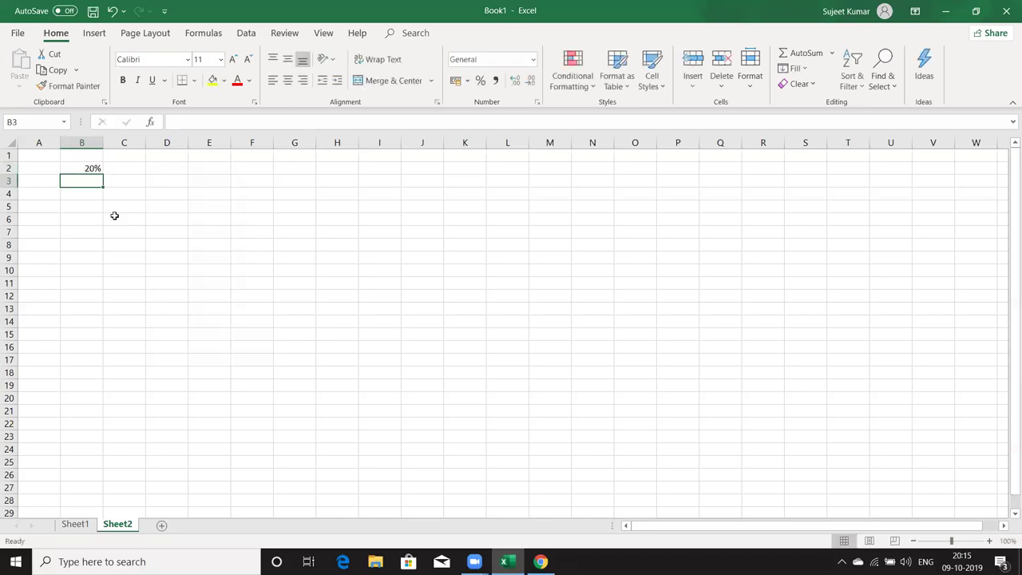
key(Up)
key(Right)
text(20)
key(Return)
key(Up)
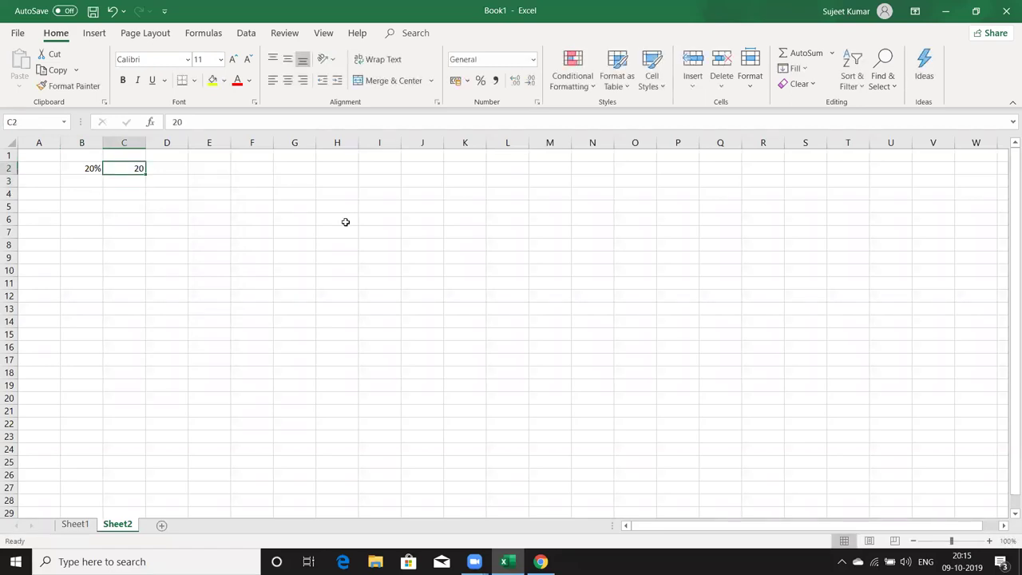
click(481, 83)
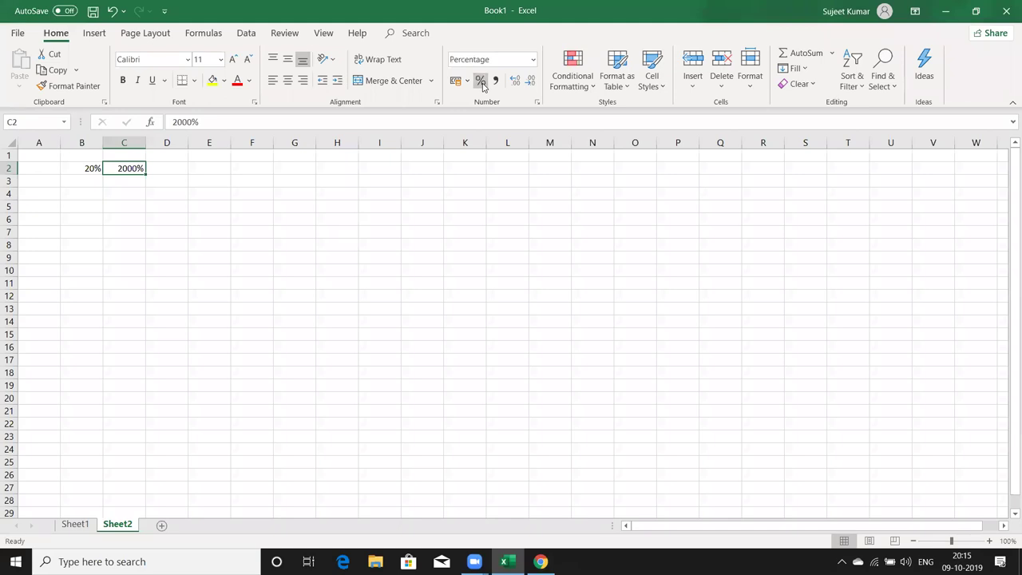
Step: Add the note 1=100% in C4 and enter 0.2 in D2 formatted as 20%
key(Down)
key(Down)
text(1=100)
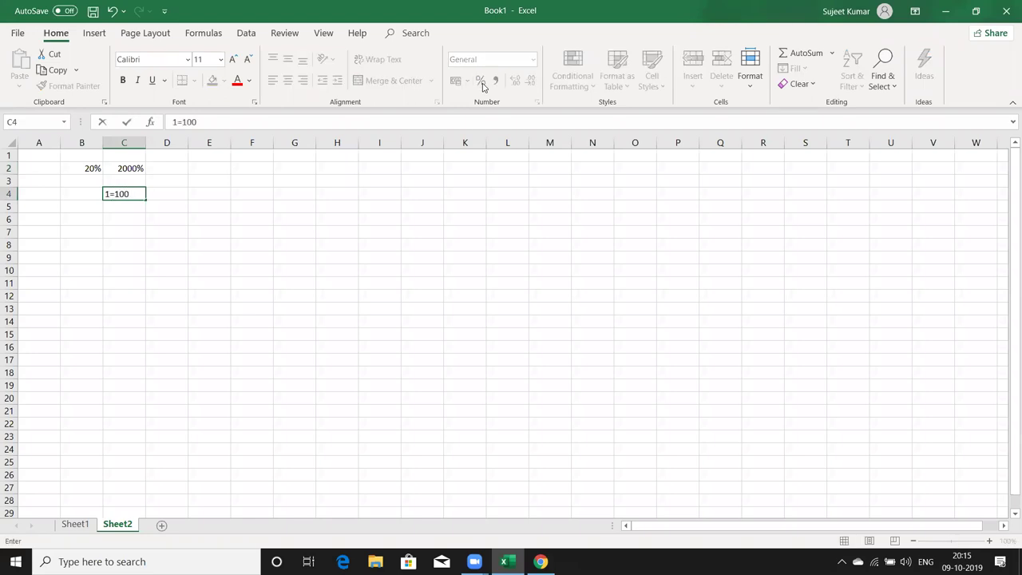
text(%)
key(Return)
key(Up)
key(Up)
key(Up)
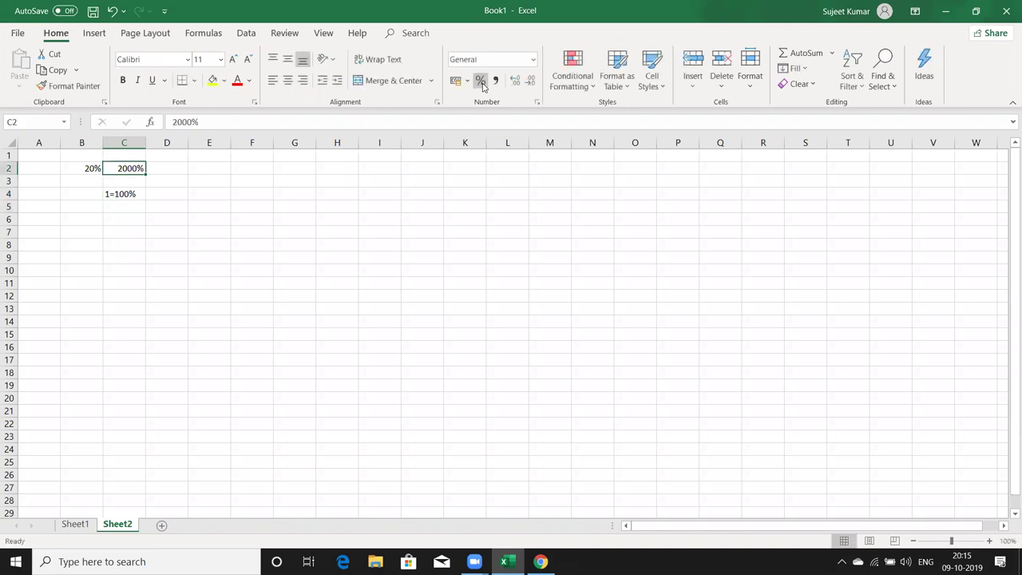
key(Up)
key(Right)
key(Down)
text(0.2)
key(Return)
key(Up)
click(481, 81)
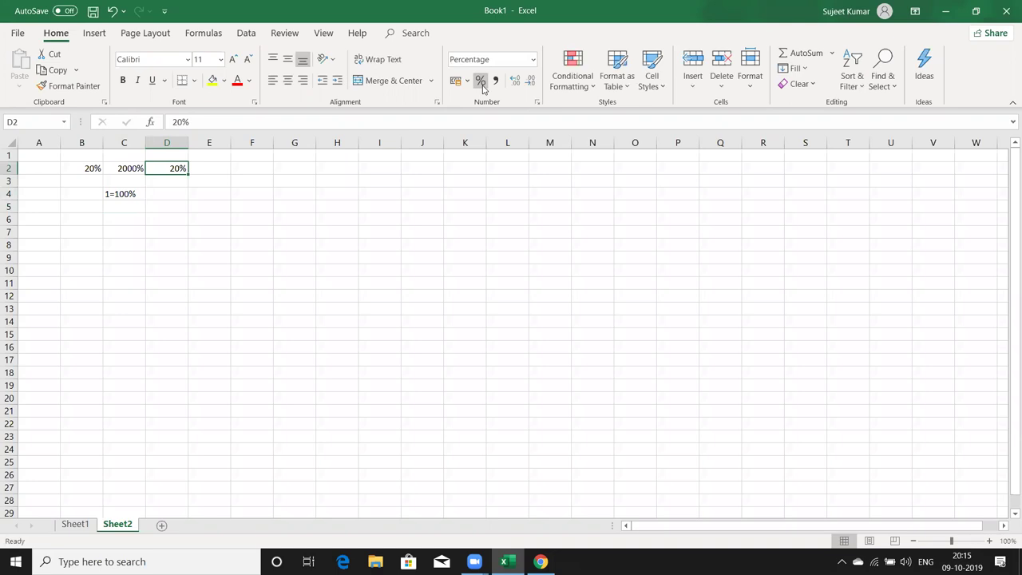
Step: Enter the heading Name in A5
key(Return)
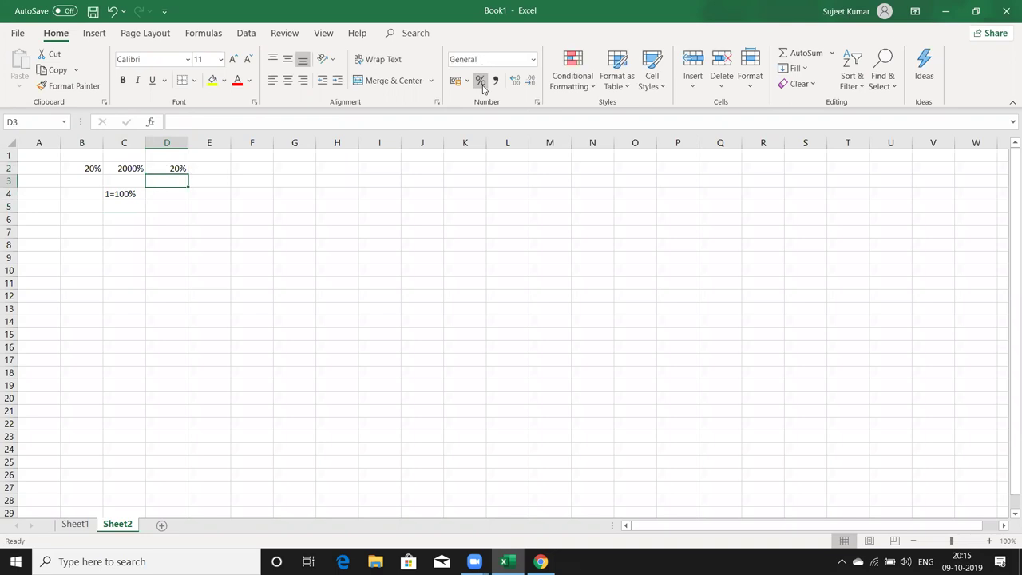
key(Left)
key(Down)
key(Down)
key(Left)
key(Left)
text(n)
key(BackSpace)
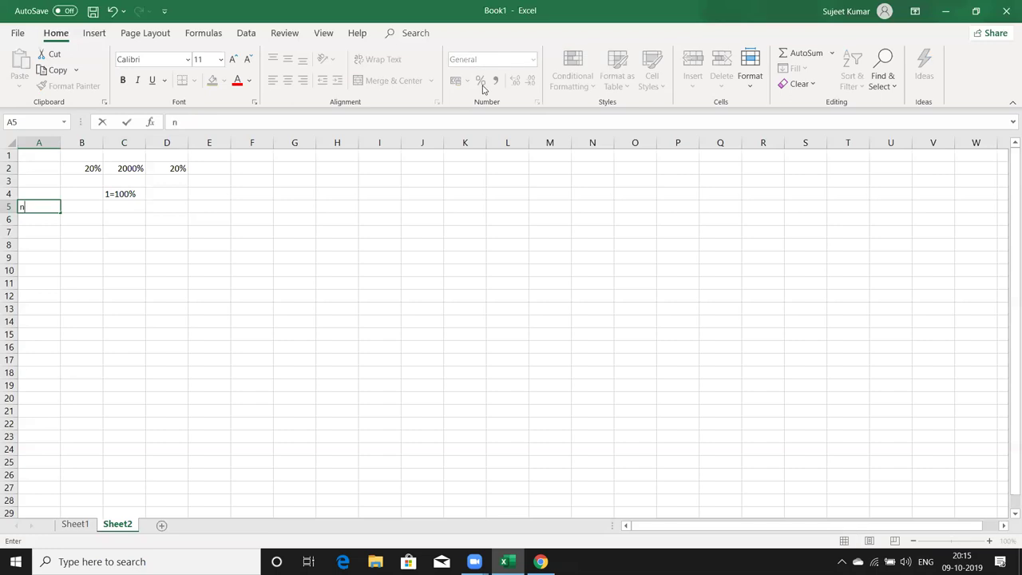
key(BackSpace)
text(Name)
key(Tab)
Step: Enter the heading P-1 in B5 and the label % in A4
text(Ja)
key(BackSpace)
key(BackSpace)
text(-1)
key(Return)
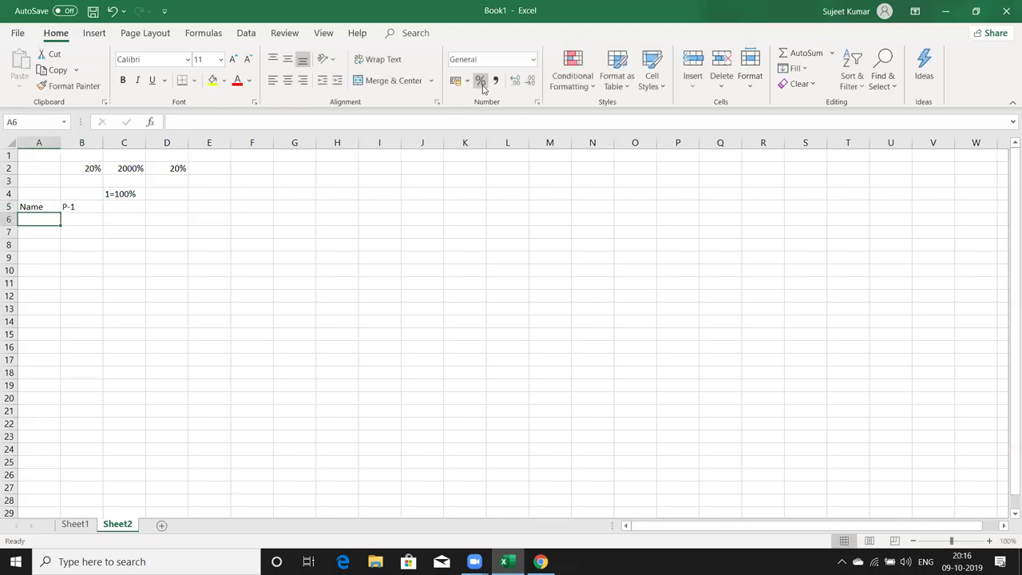
key(Right)
key(Right)
key(Up)
key(Up)
key(Down)
key(Left)
key(Left)
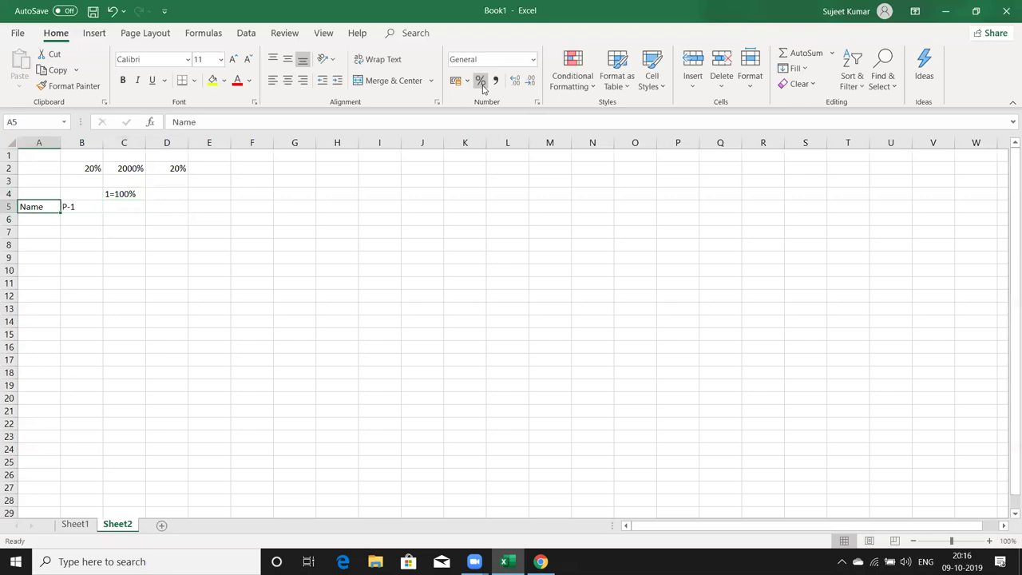
key(Up)
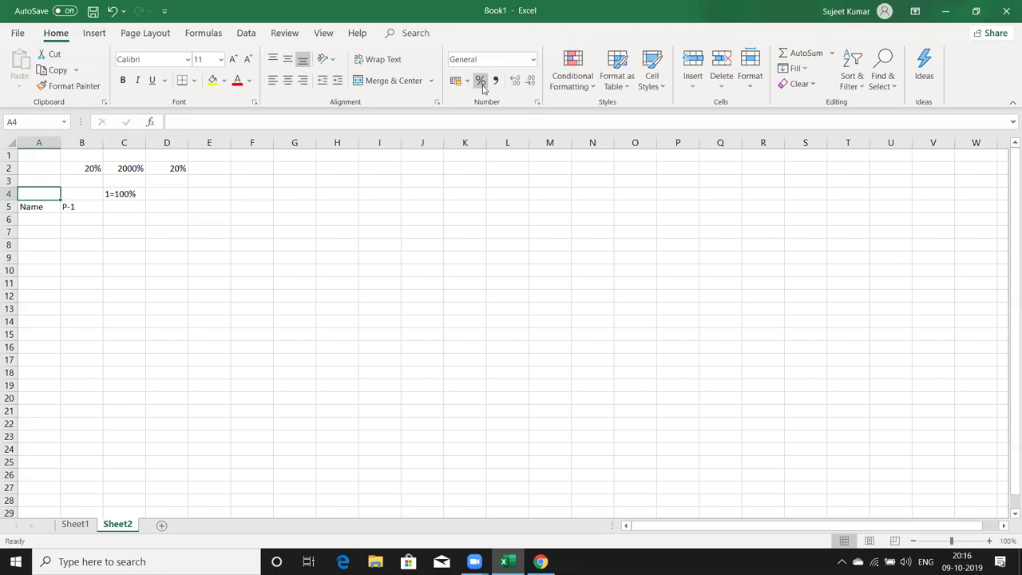
text(%)
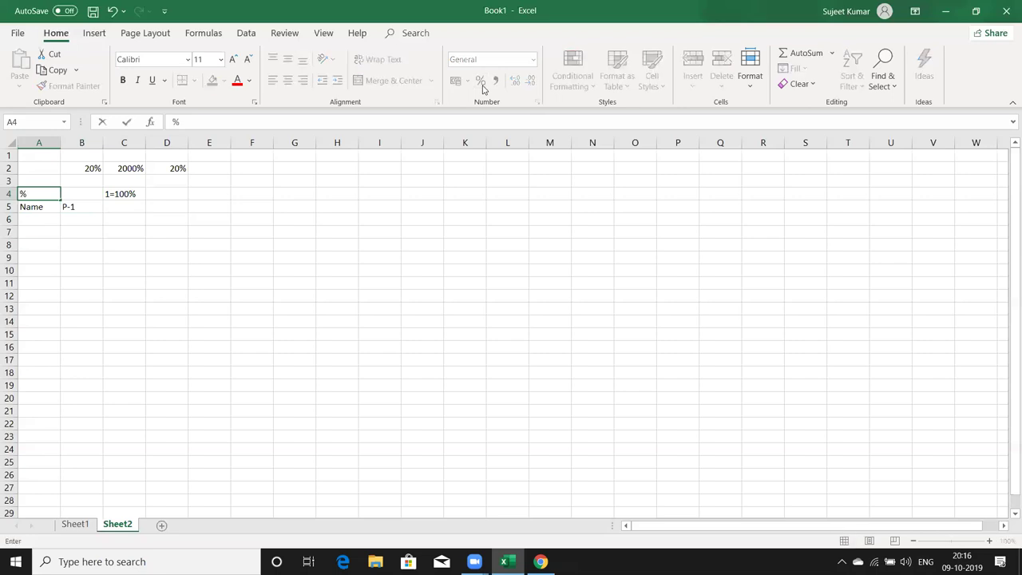
key(Return)
Step: Enter five student names down A6:A10
key(Down)
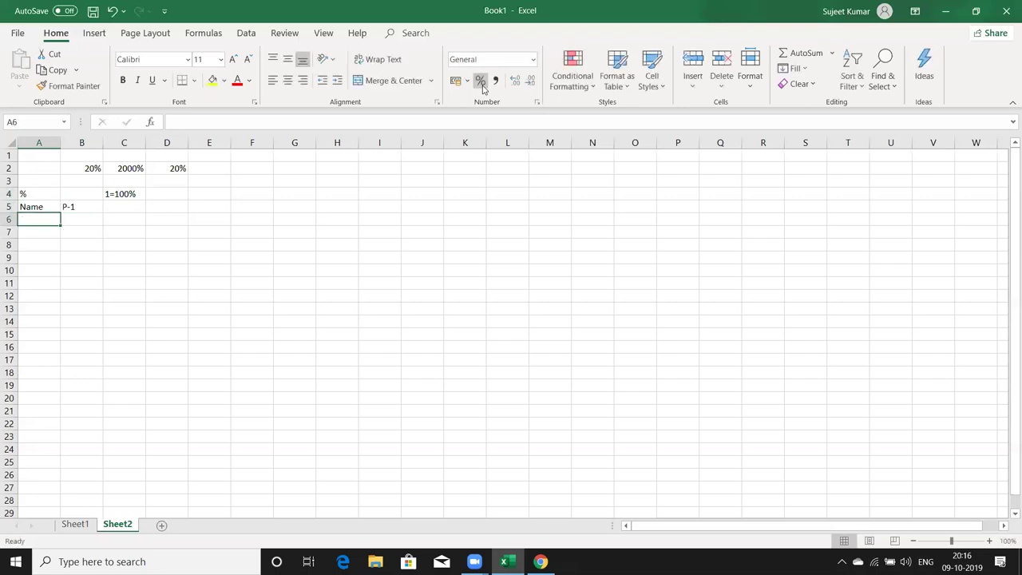
text(Puja)
key(Return)
text(Nameeeraj)
key(Return)
text(Kav)
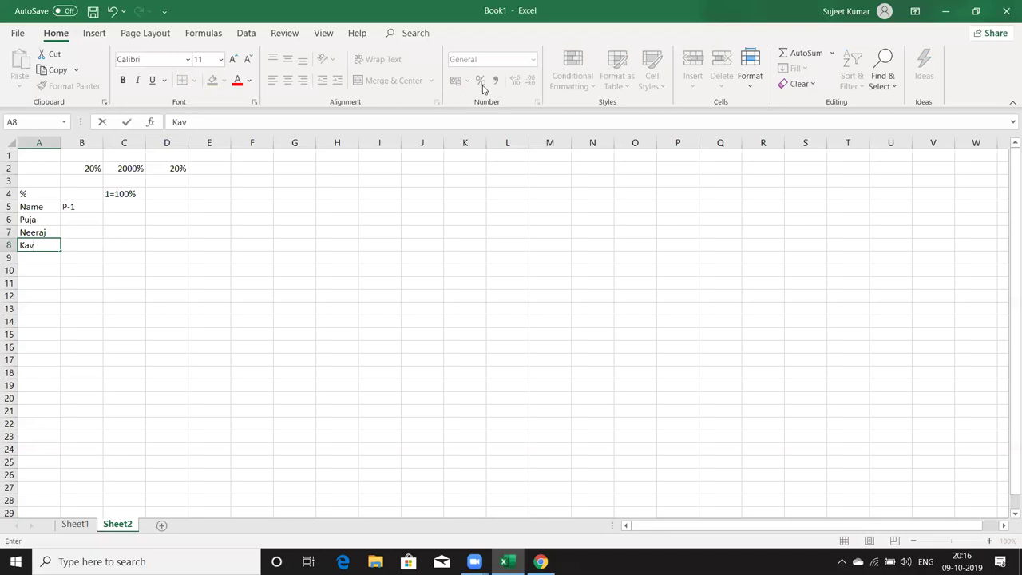
text(ita)
key(Return)
text(Inder)
key(Return)
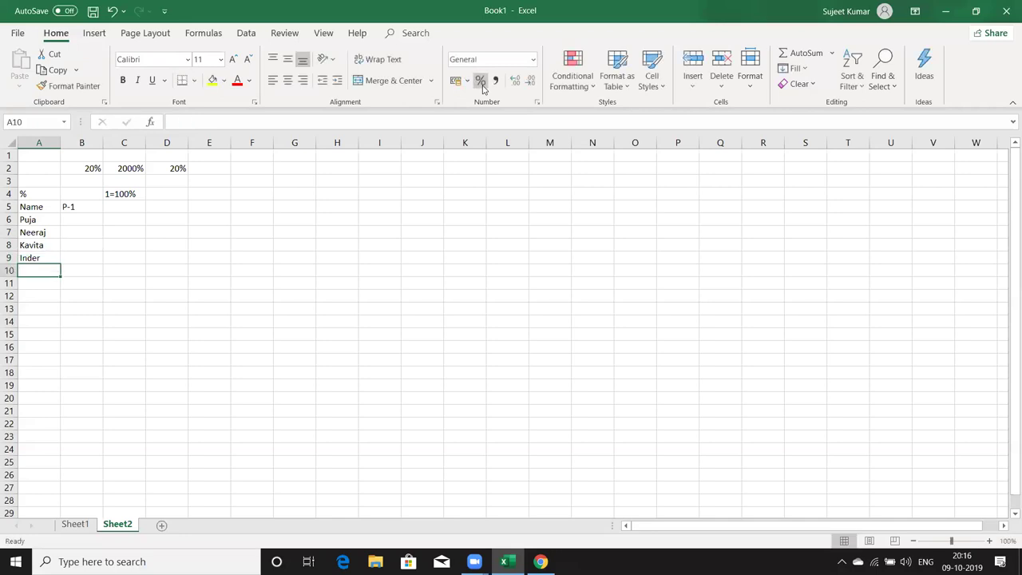
text(Uday)
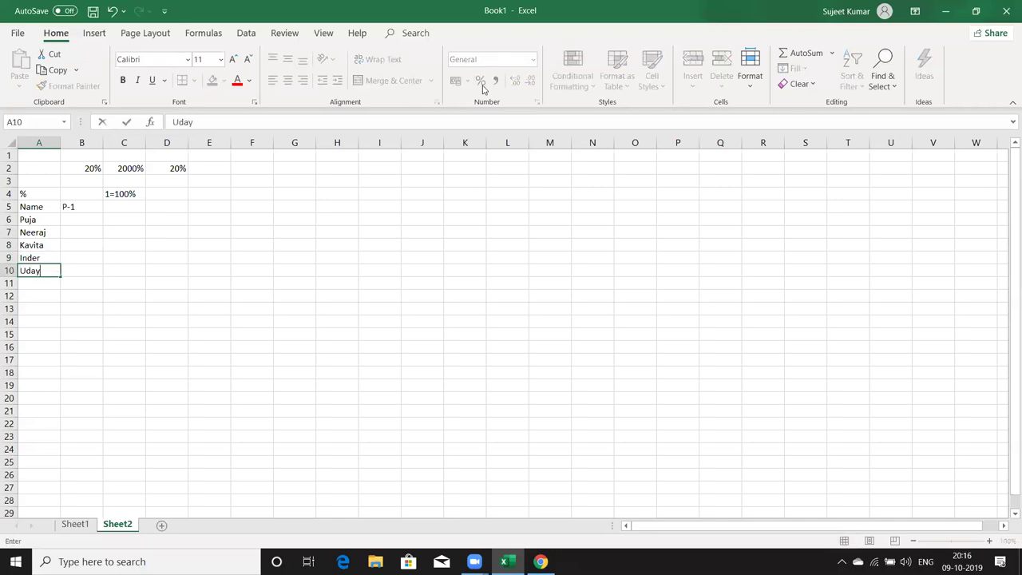
key(Return)
Step: Fill the headings P-1 through P-16 across B5:Q5
key(Up)
key(Up)
key(Up)
key(Up)
key(Up)
key(Right)
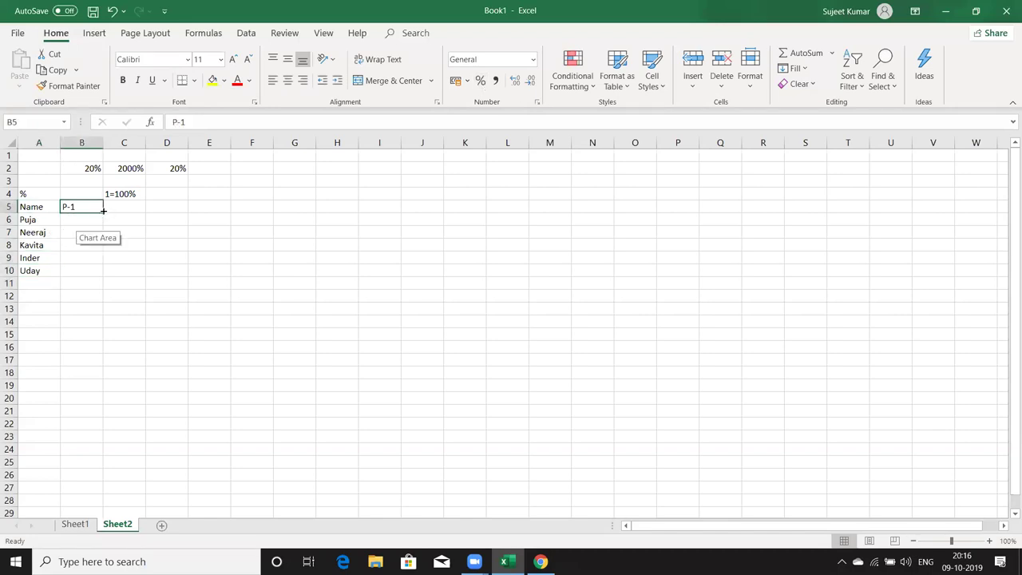
drag(103, 213, 559, 205)
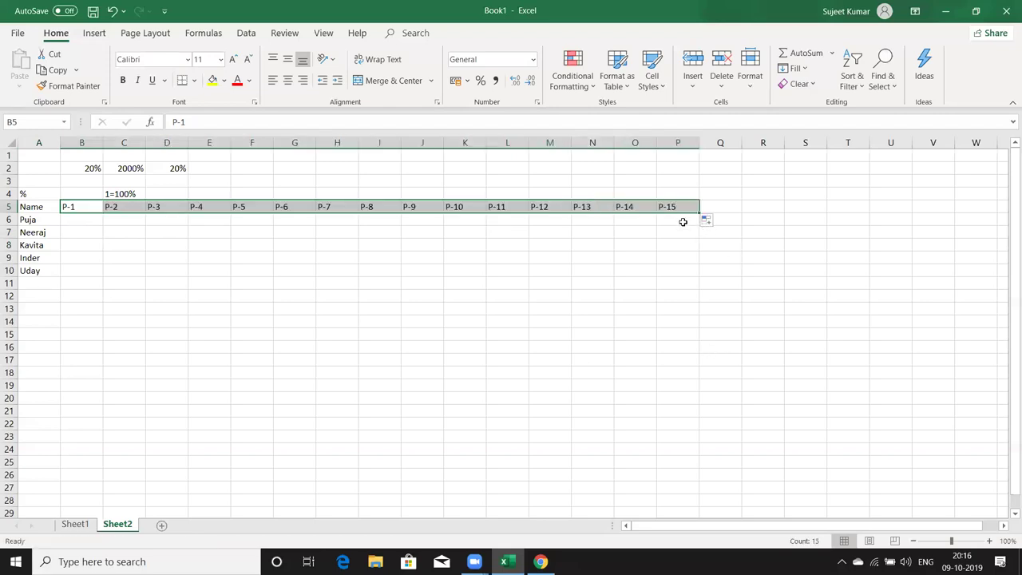
drag(702, 213, 739, 212)
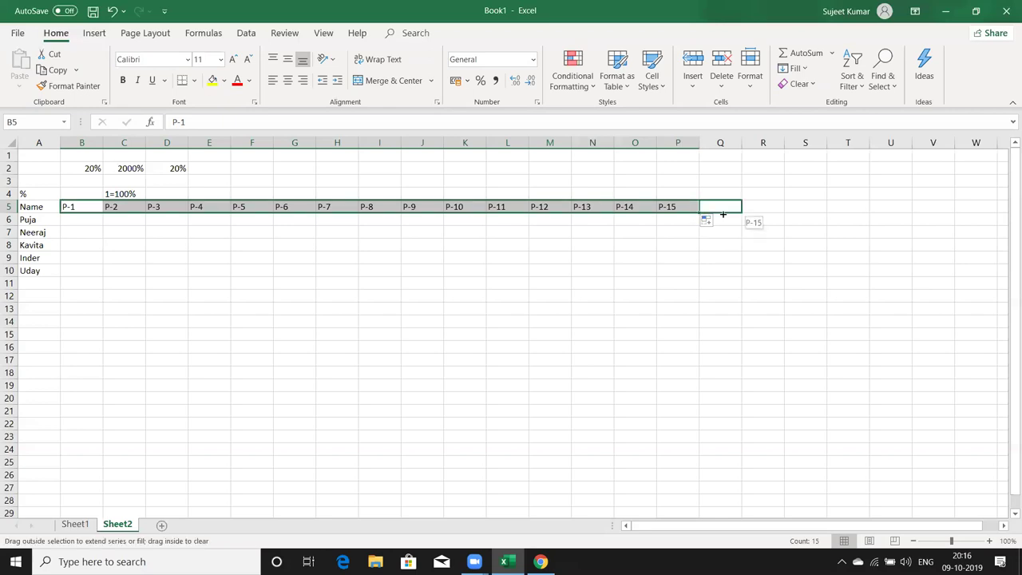
Step: Enter the formula =RANDBETWEEN(10,90) in B6
click(85, 218)
text(=ra)
key(Down)
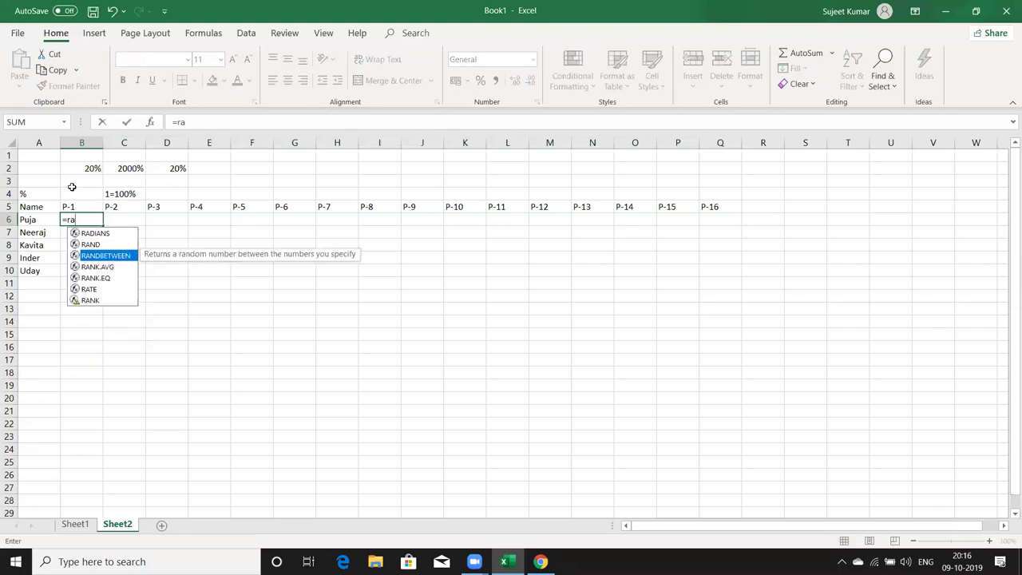
key(Tab)
text(10)
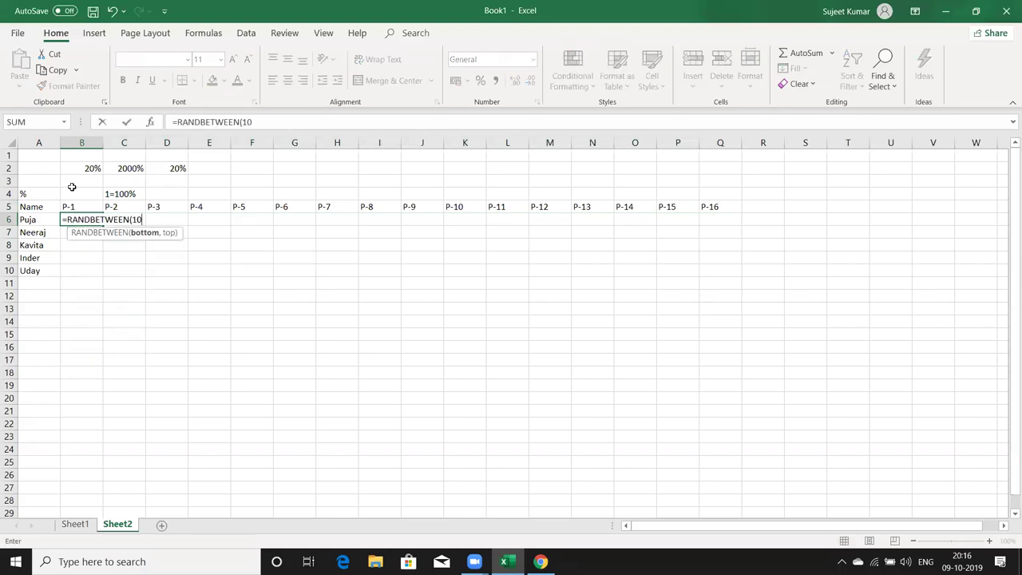
text(,)
text(90)
key(Return)
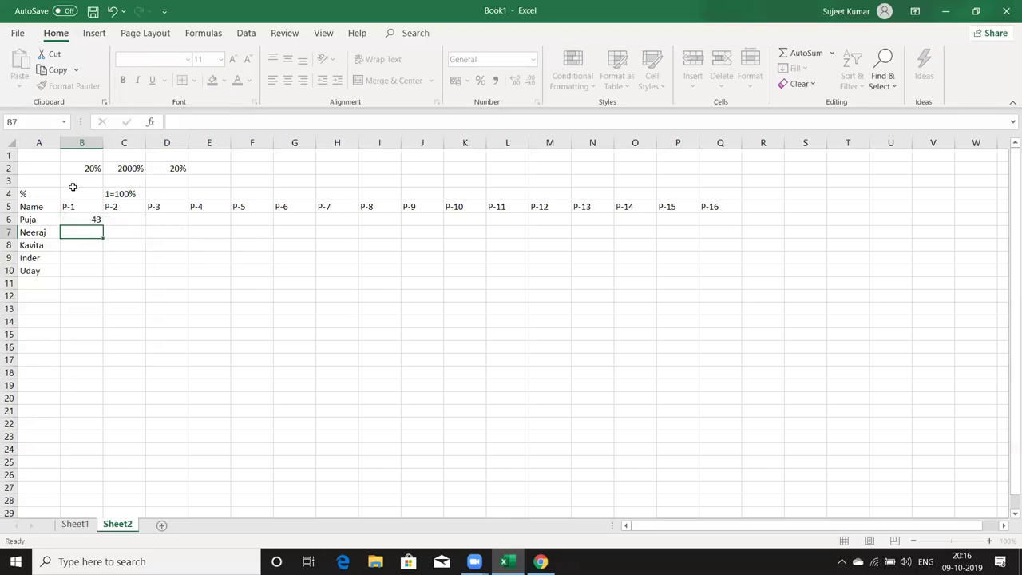
Step: Fill the RANDBETWEEN formula across the score range B6:Q10
key(Up)
key(Up)
key(ctrl+Right)
key(Down)
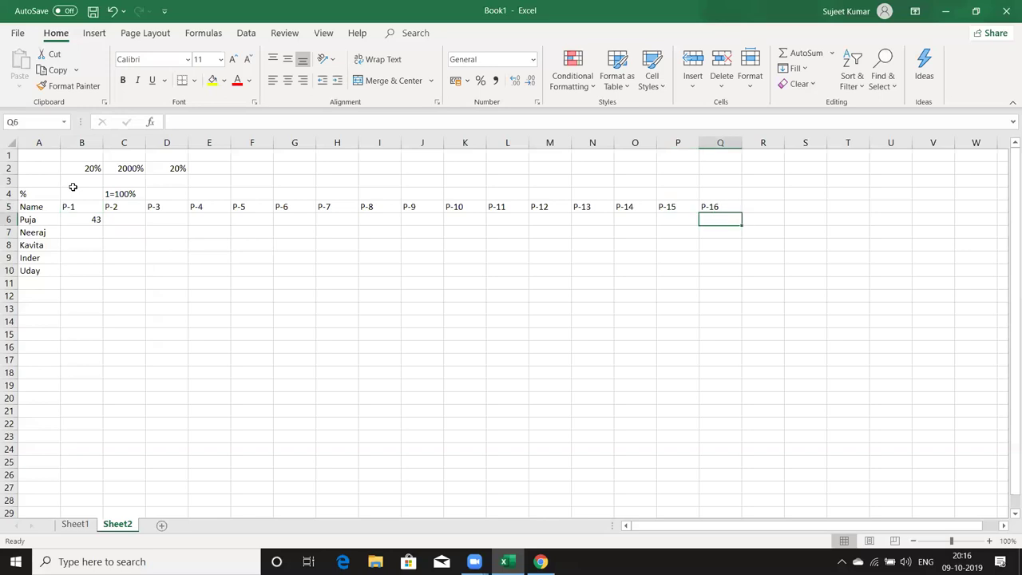
key(ctrl+shift+Left)
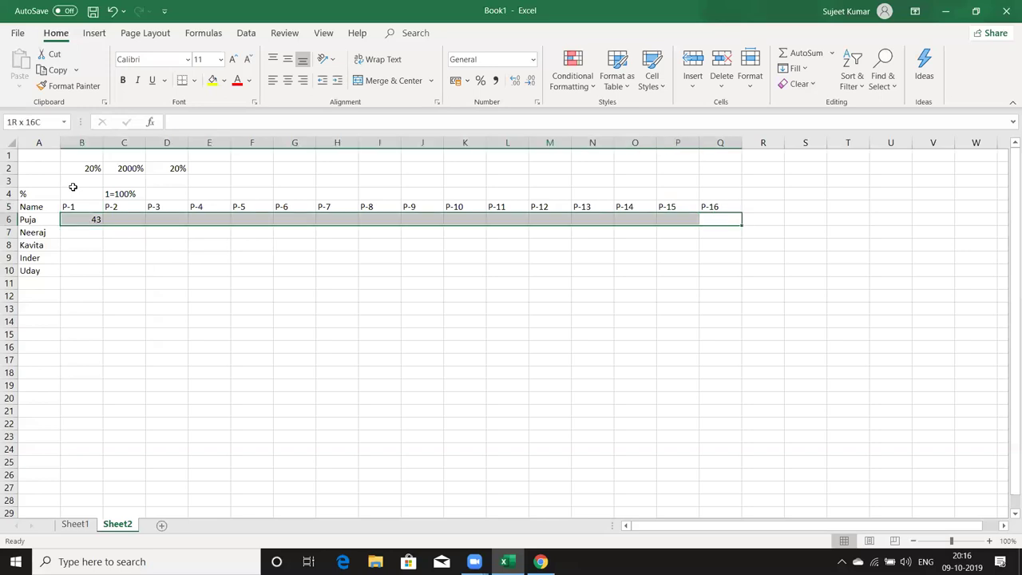
key(ctrl+shift+Down)
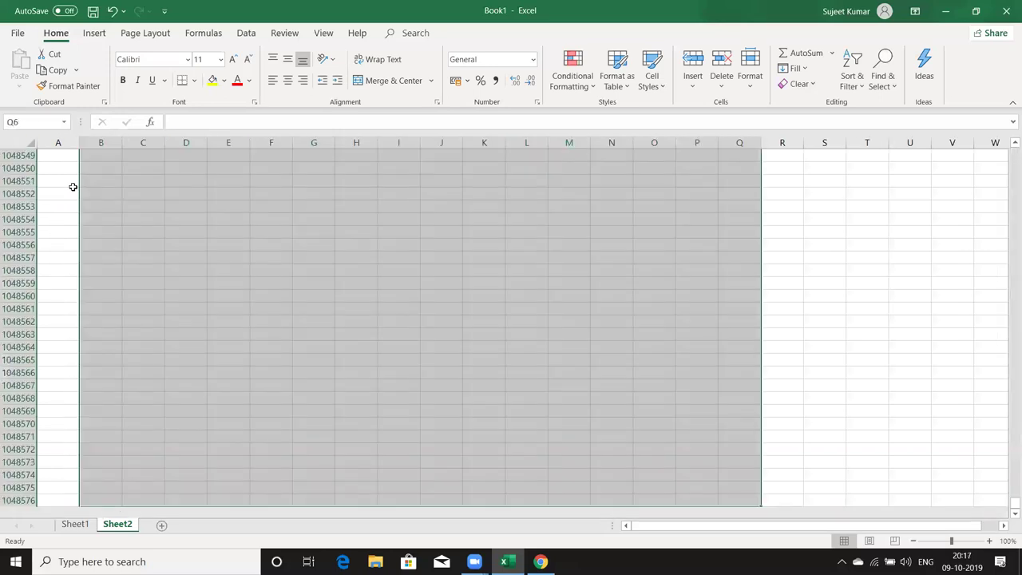
key(ctrl+shift+Up)
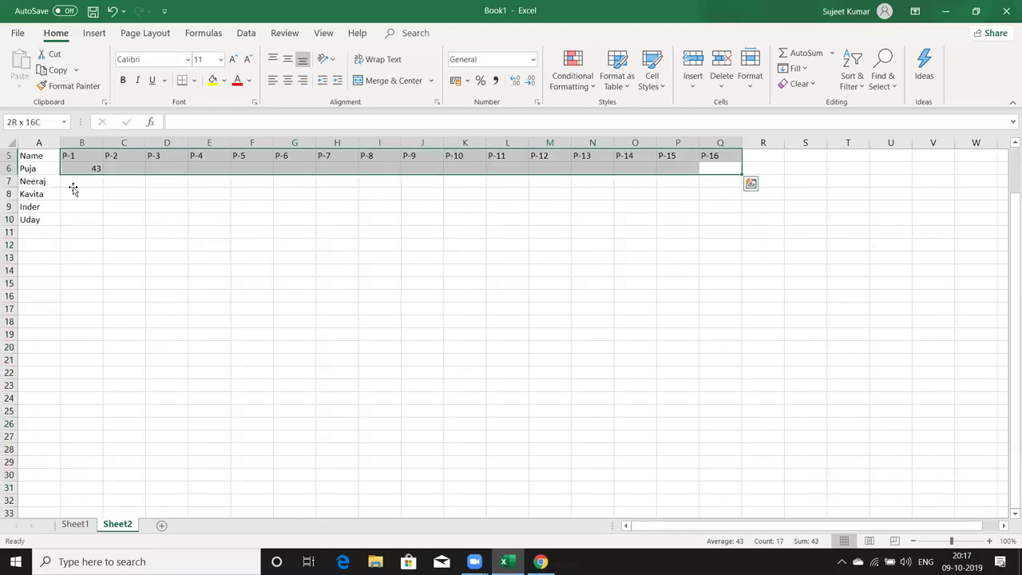
key(shift+Down)
key(shift+Down)
key(shift+Down)
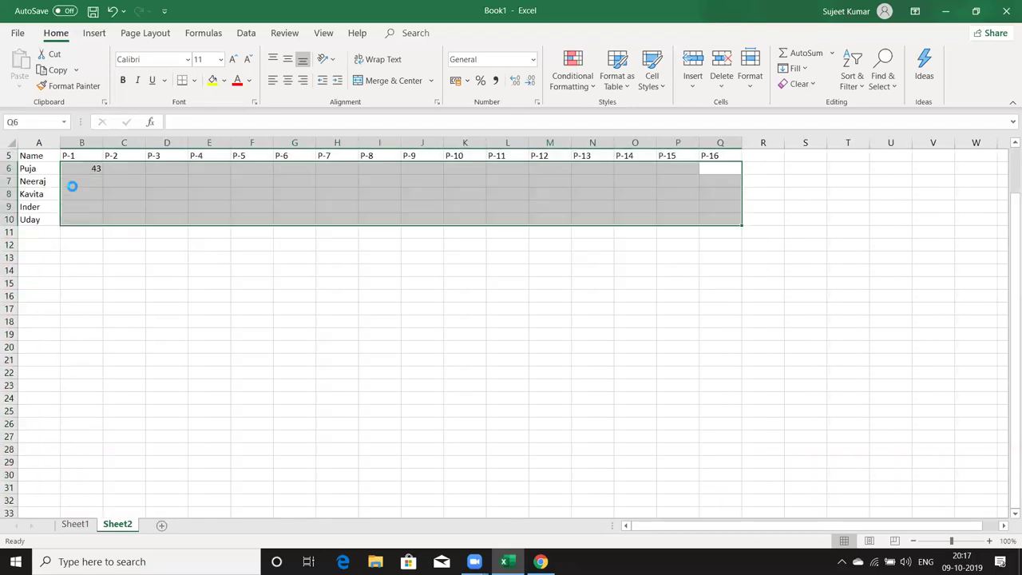
key(ctrl+v)
Step: Copy B6:Q10 and paste it back as plain values
key(ctrl+c)
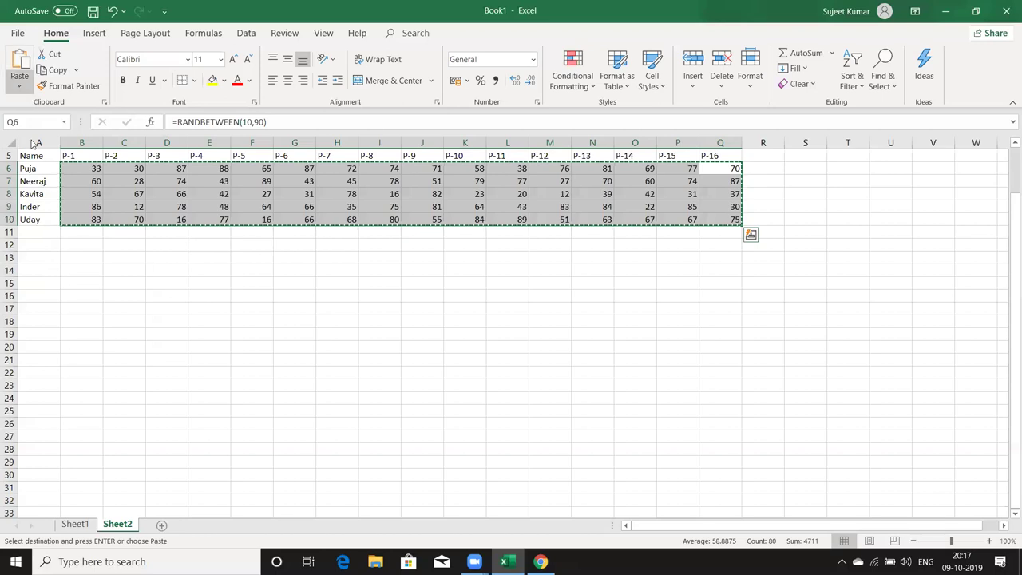
click(20, 83)
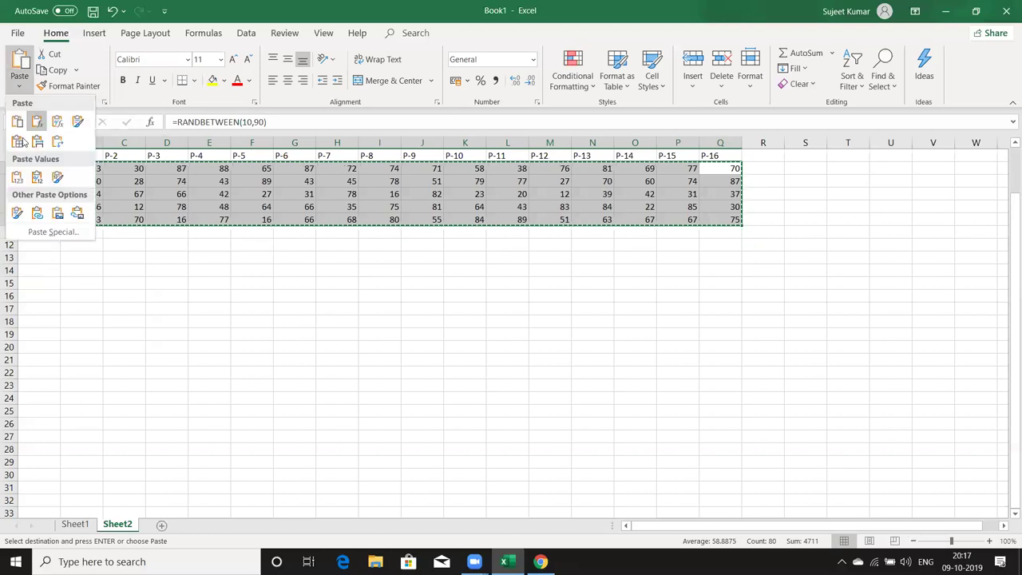
click(30, 178)
click(96, 182)
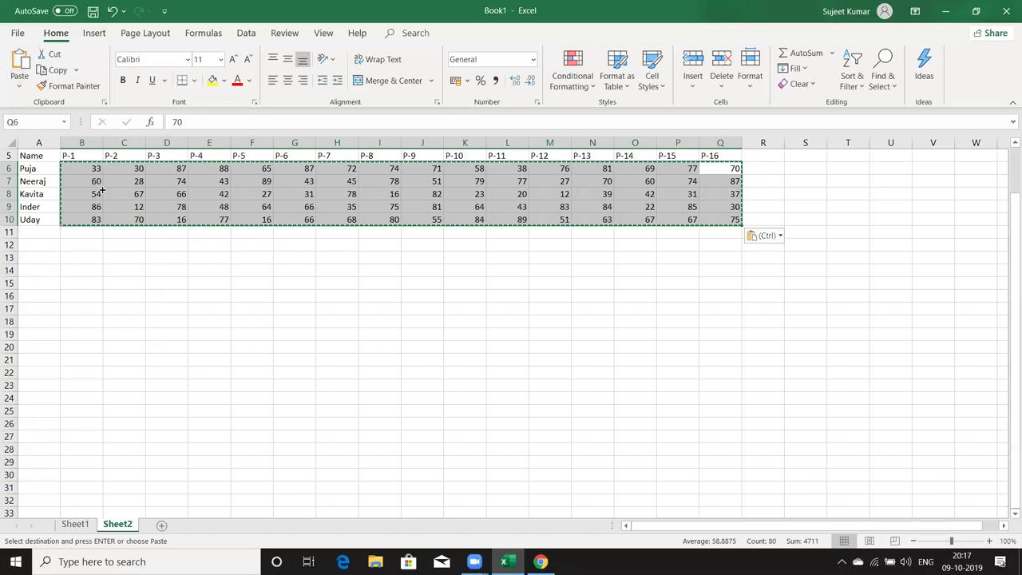
click(352, 221)
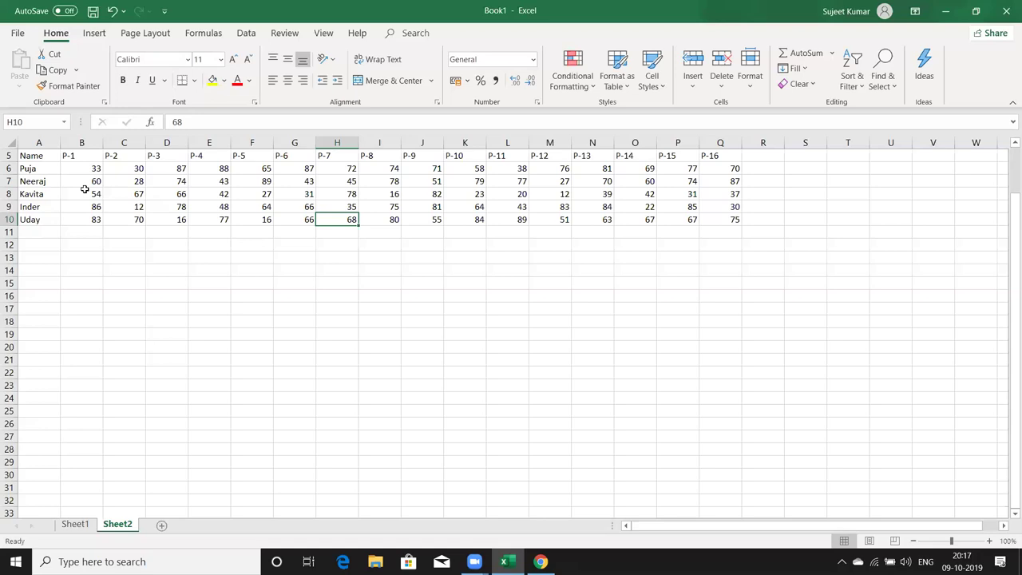
scroll(48, 196, up, 2)
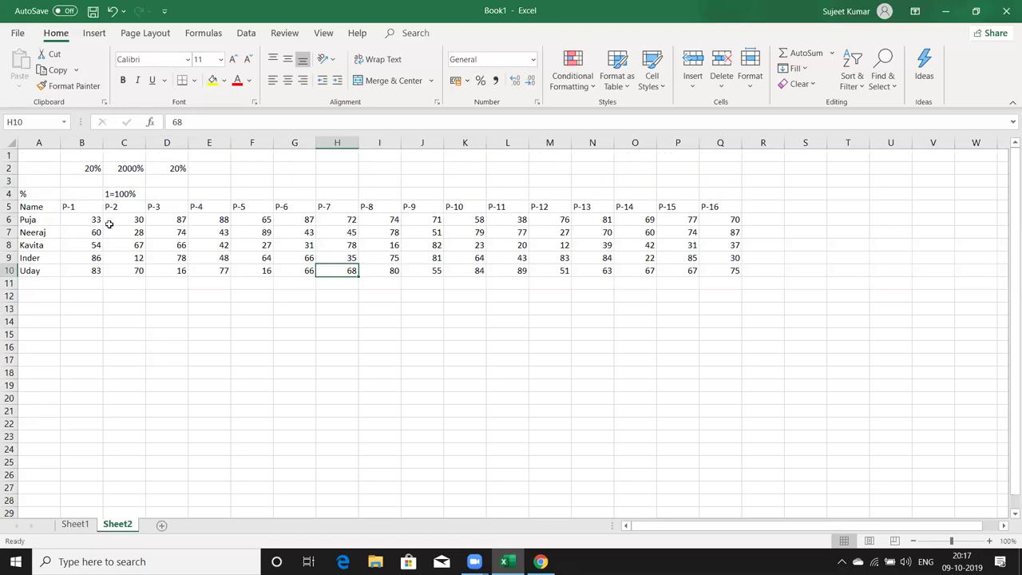
key(Home)
click(96, 216)
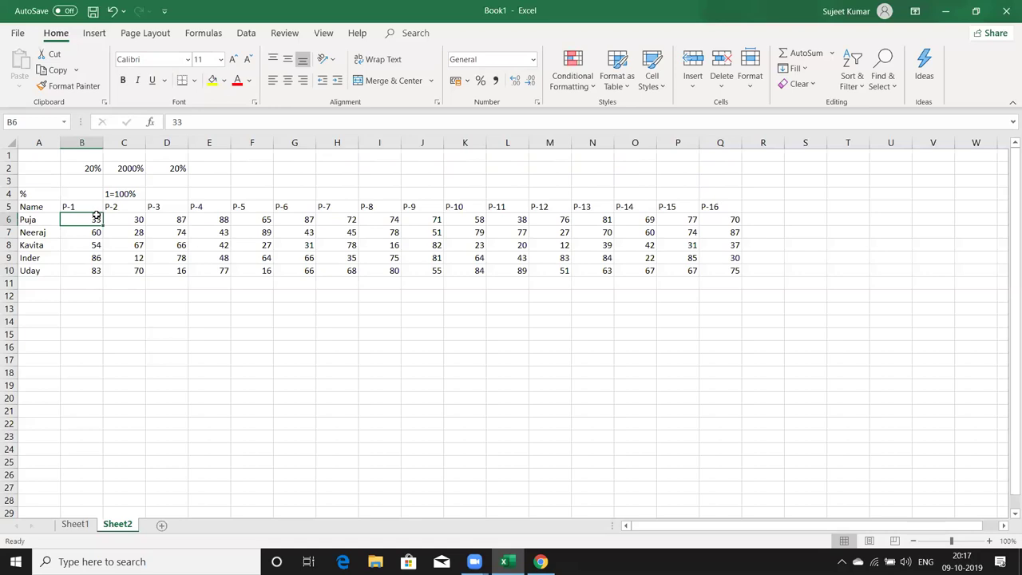
click(412, 122)
text(%)
key(Return)
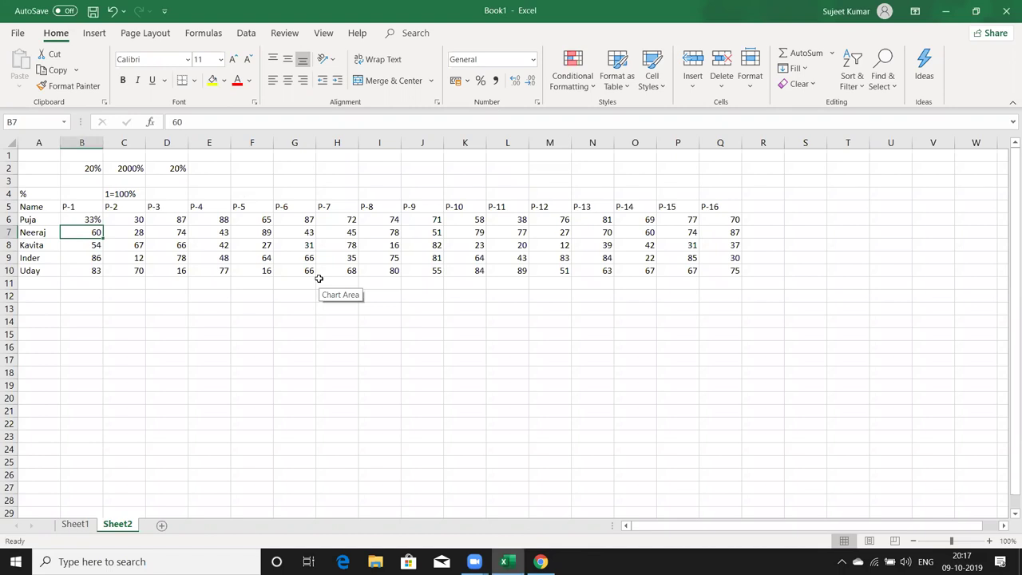
key(ctrl+z)
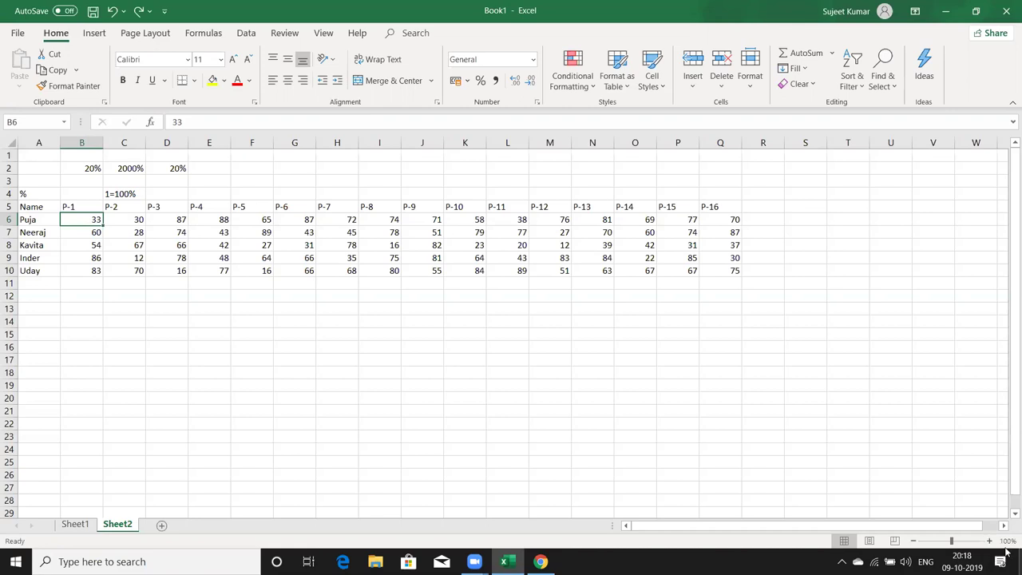
click(831, 419)
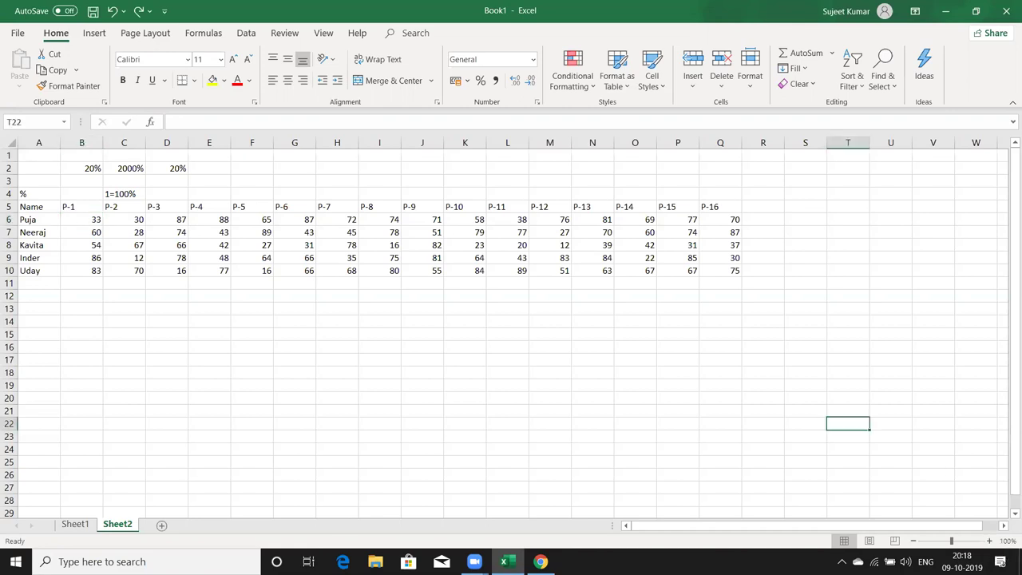
click(80, 230)
click(83, 218)
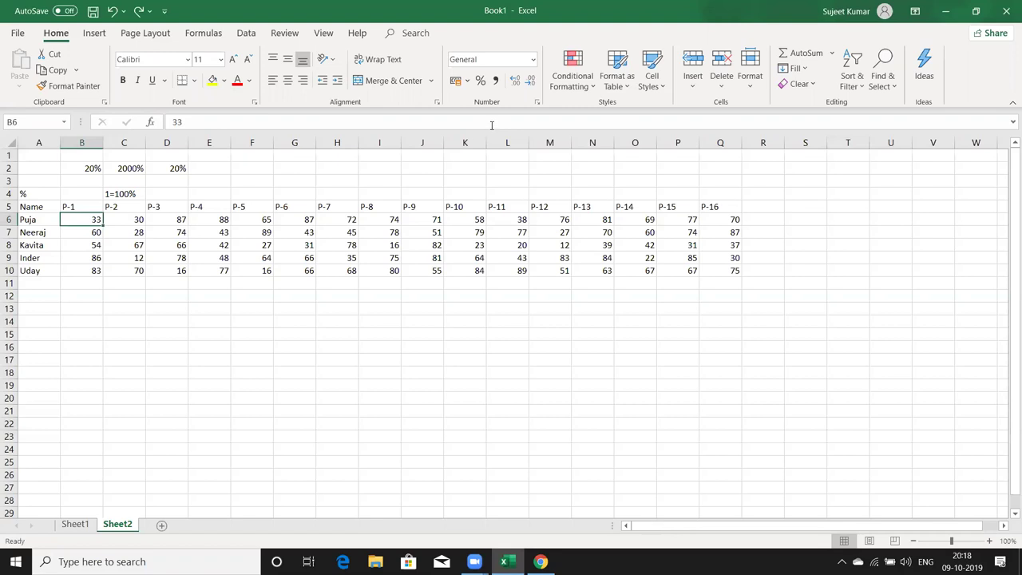
Step: Apply Percent Style to B6, then undo it
click(481, 80)
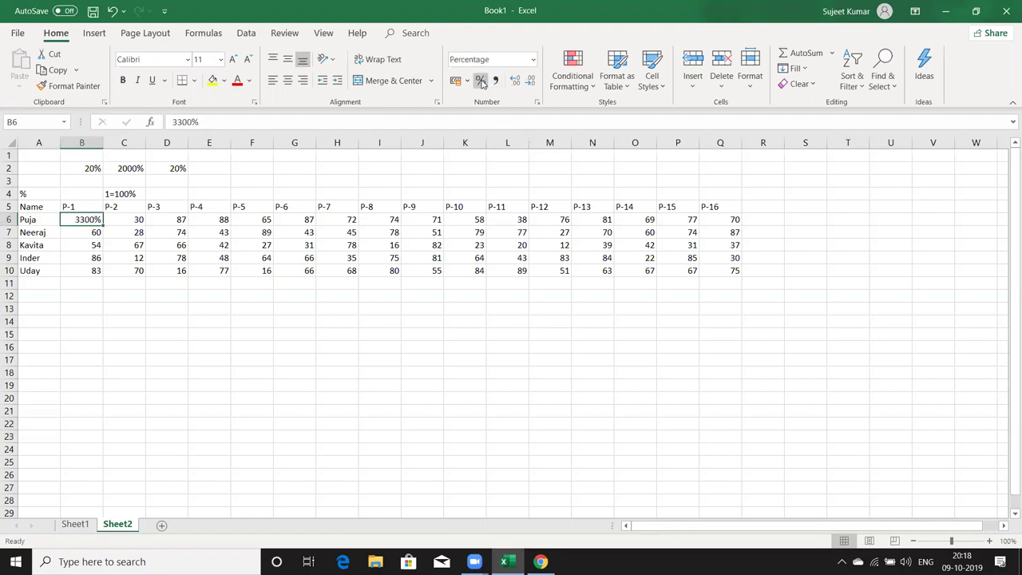
key(ctrl+z)
click(292, 205)
key(Up)
Step: Enter 0.30 in F2 and 30% in G2, both showing 30%
click(238, 172)
text(0.30)
key(Return)
key(Up)
key(Right)
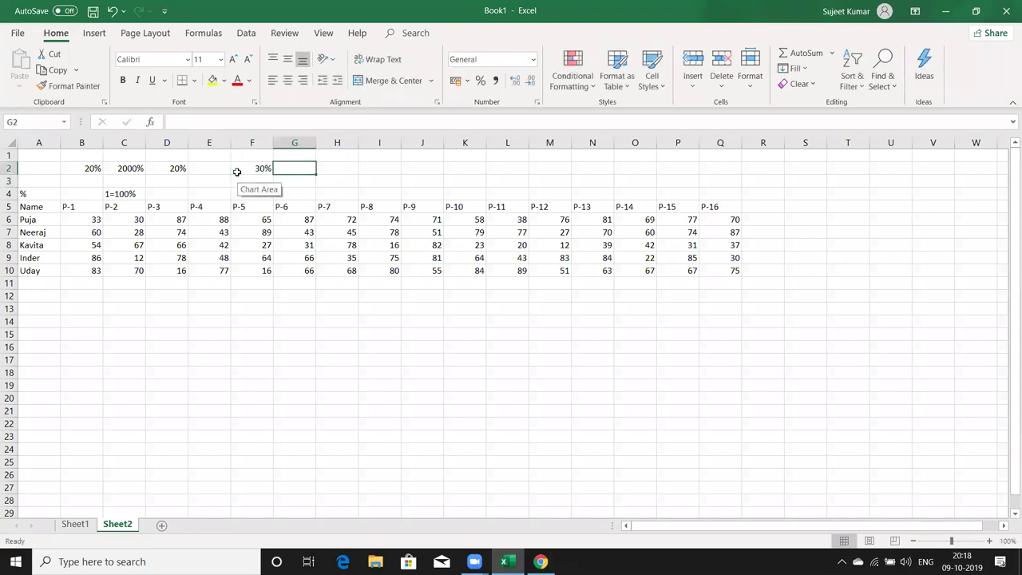
text(30%)
key(Return)
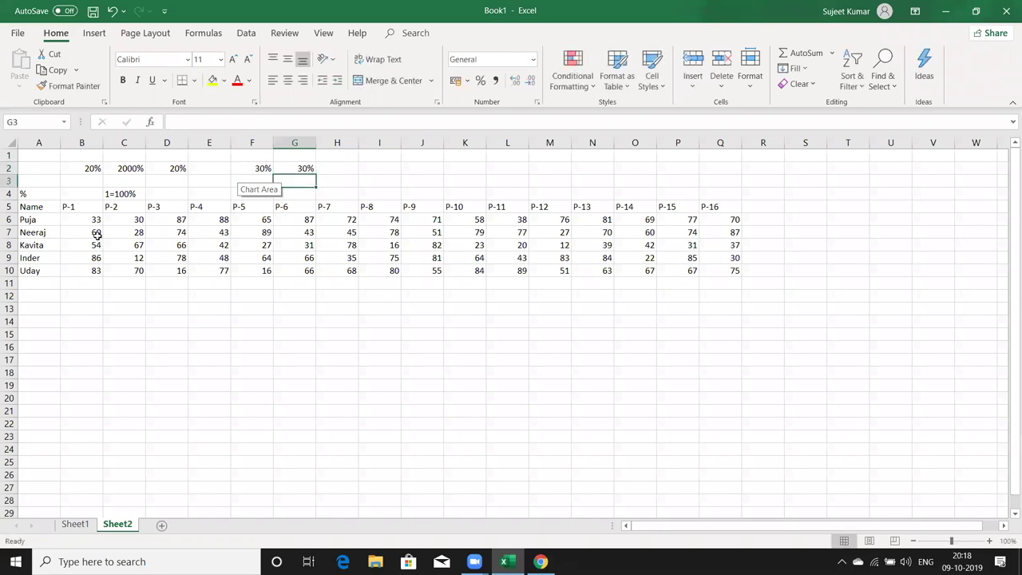
Step: Test entering 0.33 and then 33% in B6, cancelling the edit
click(97, 221)
text(0.)
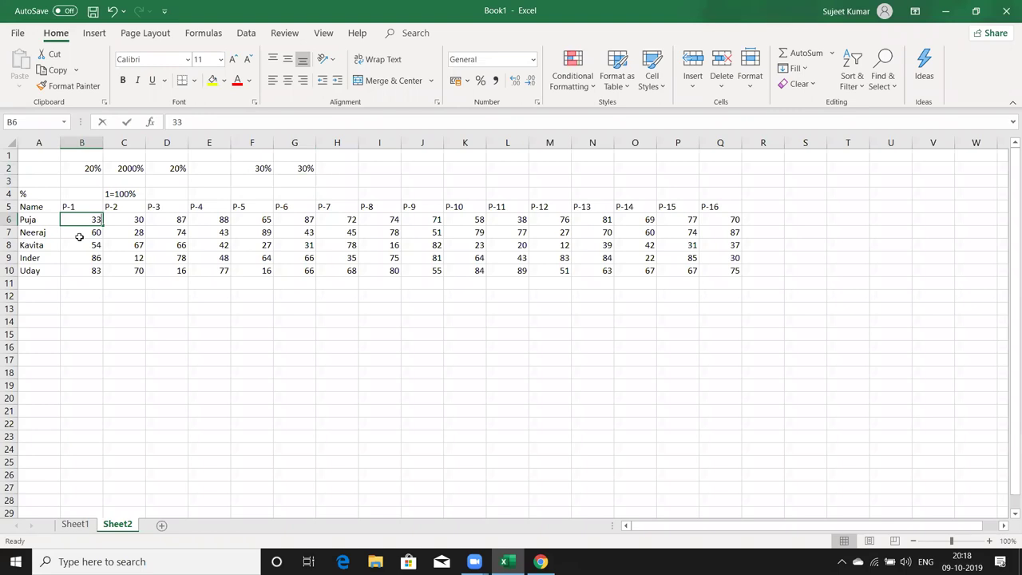
text(33)
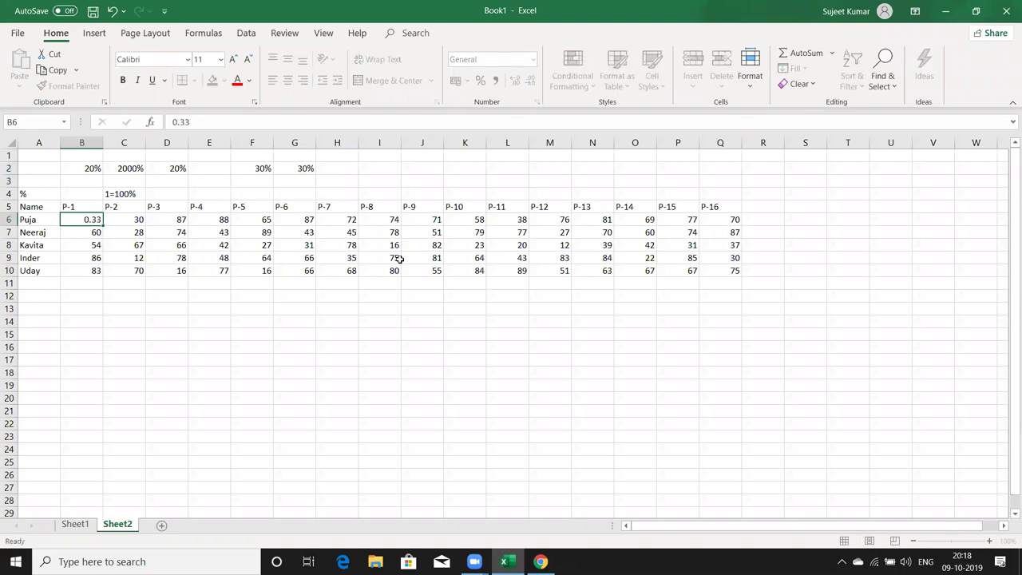
key(Return)
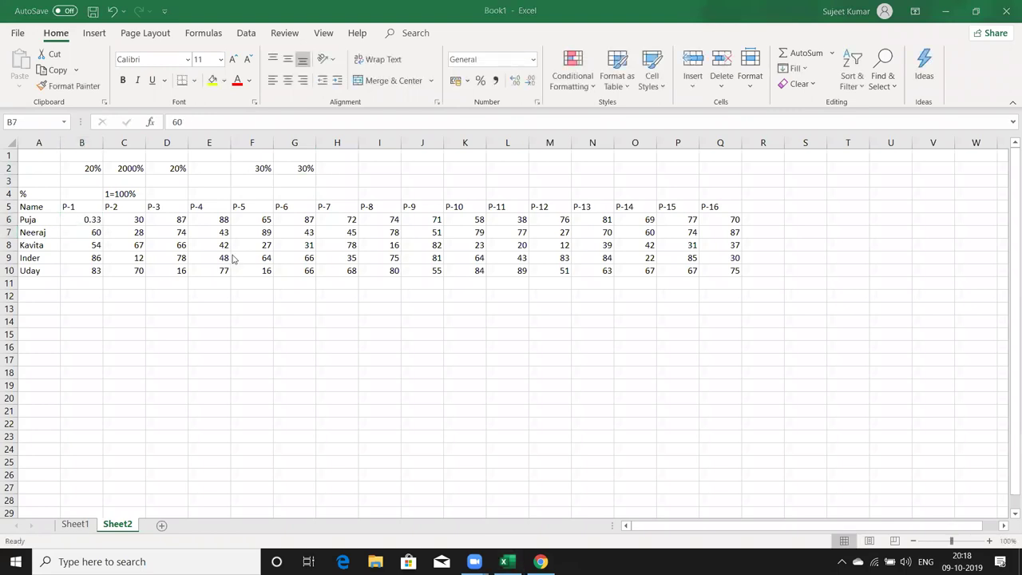
click(95, 219)
double_click(95, 219)
text(33%)
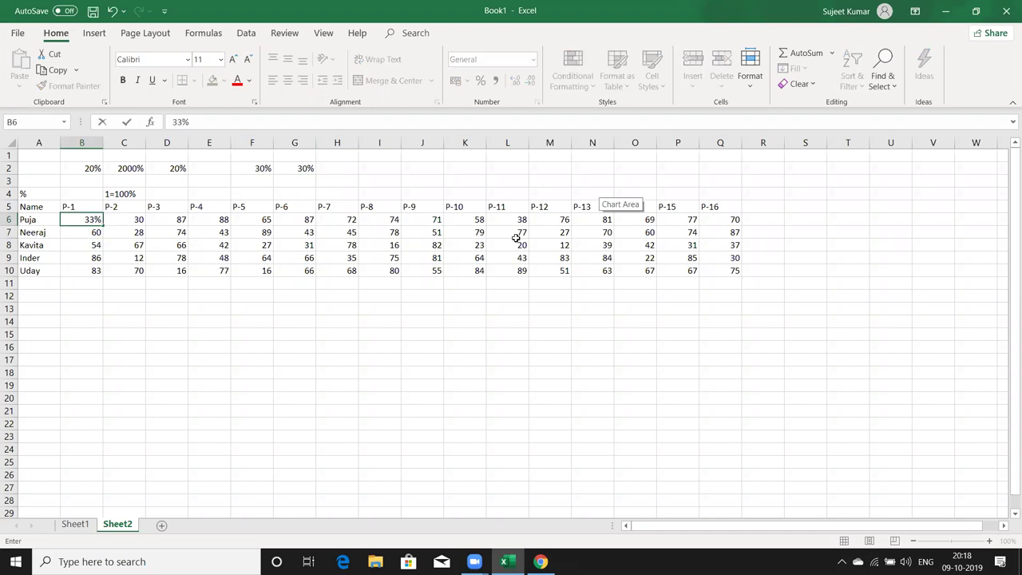
key(Escape)
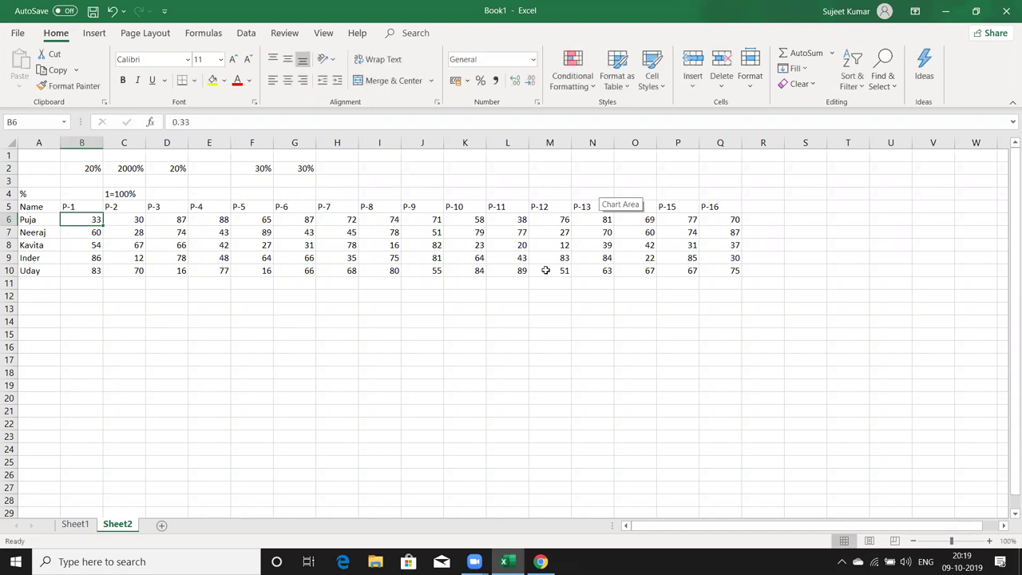
Step: Enter 100 in S3 and copy it
click(806, 181)
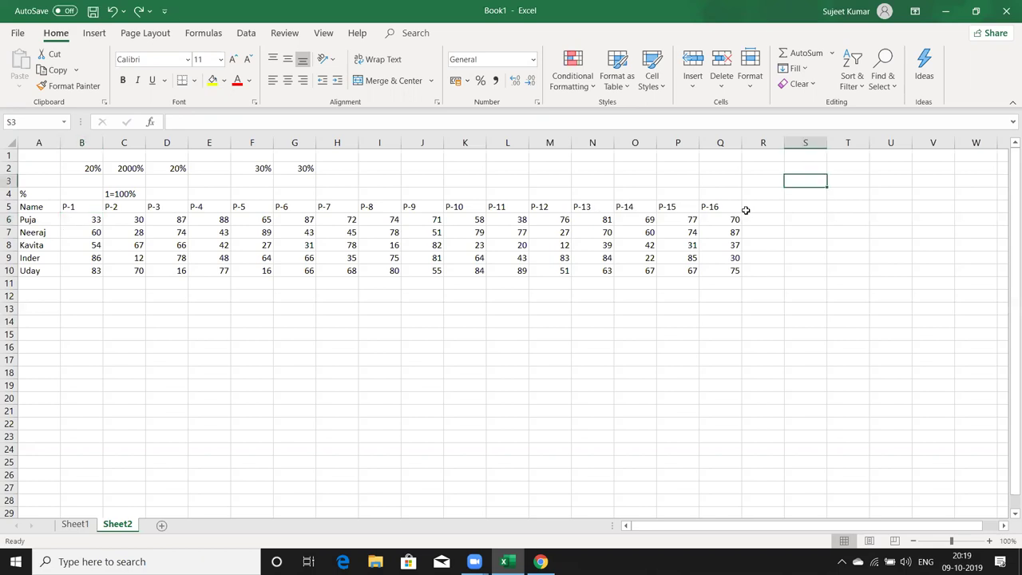
text(100)
key(Return)
key(Up)
key(ctrl+c)
Step: Select the marks B6:Q10 and bring up Paste Special for them
drag(88, 217, 736, 268)
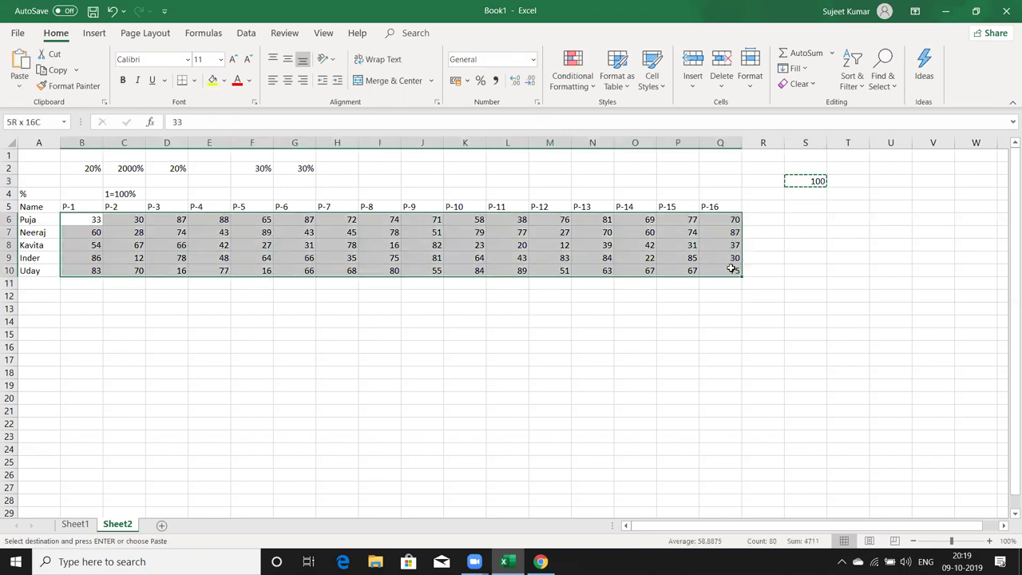
key(shift+Up)
right_click(559, 260)
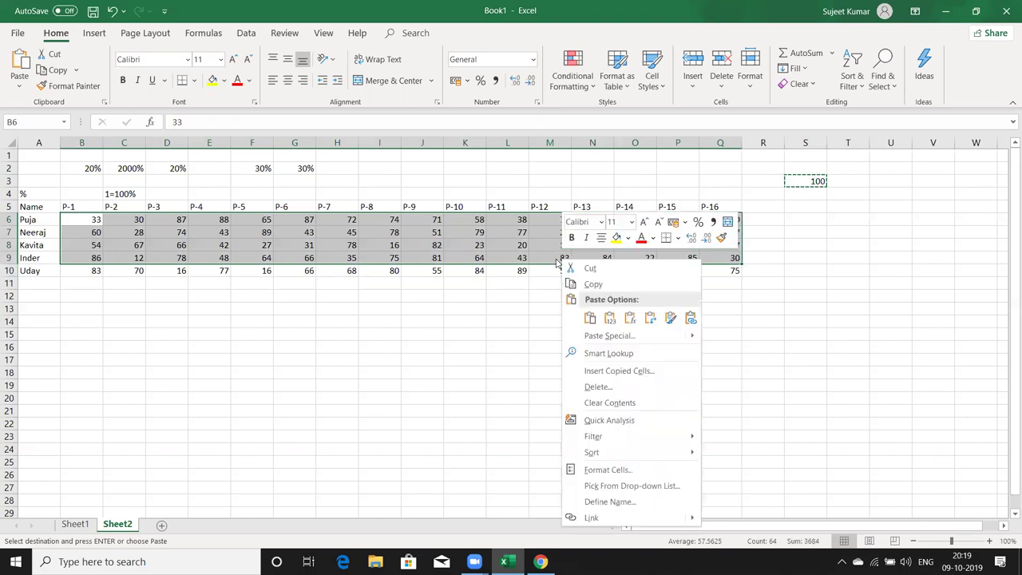
key(Escape)
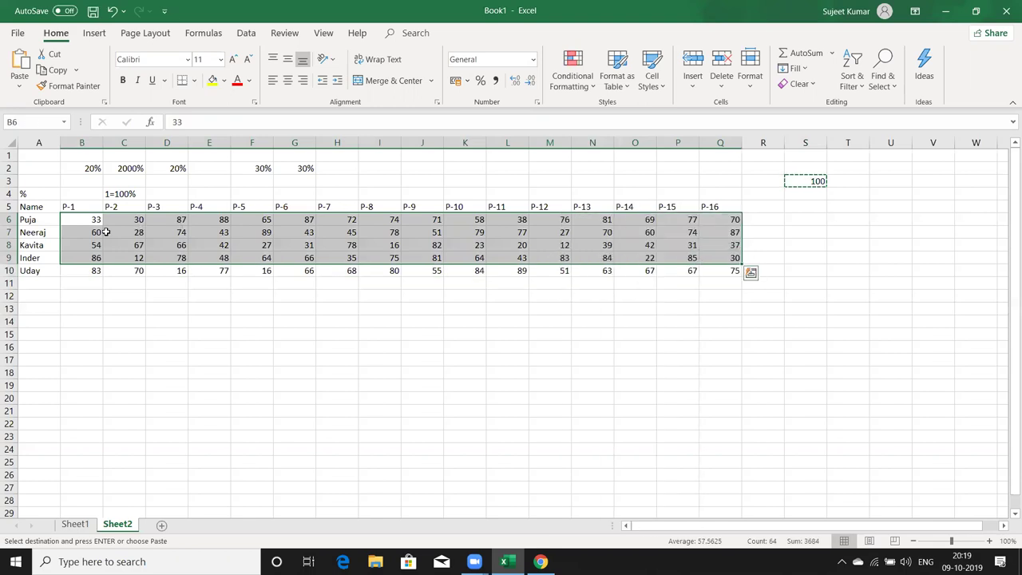
mouse_move(98, 222)
mouse_down()
mouse_move(702, 281)
mouse_move(719, 324)
mouse_up()
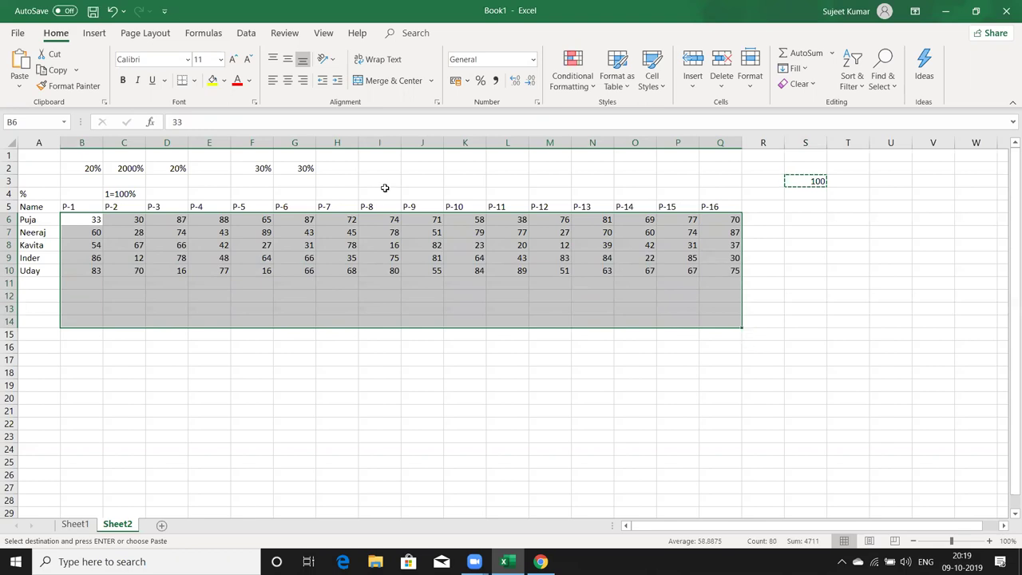
key(ctrl+z)
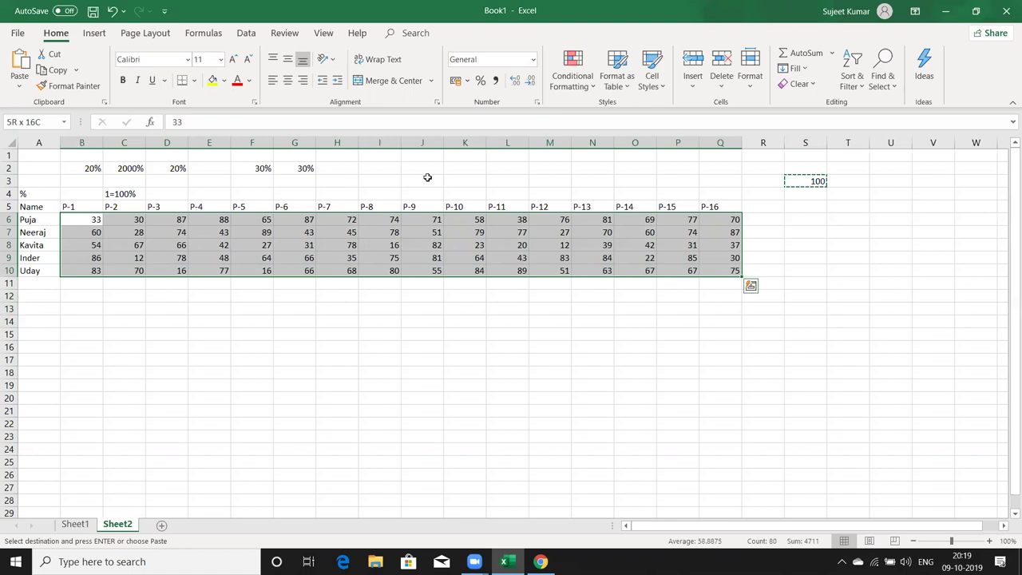
right_click(439, 244)
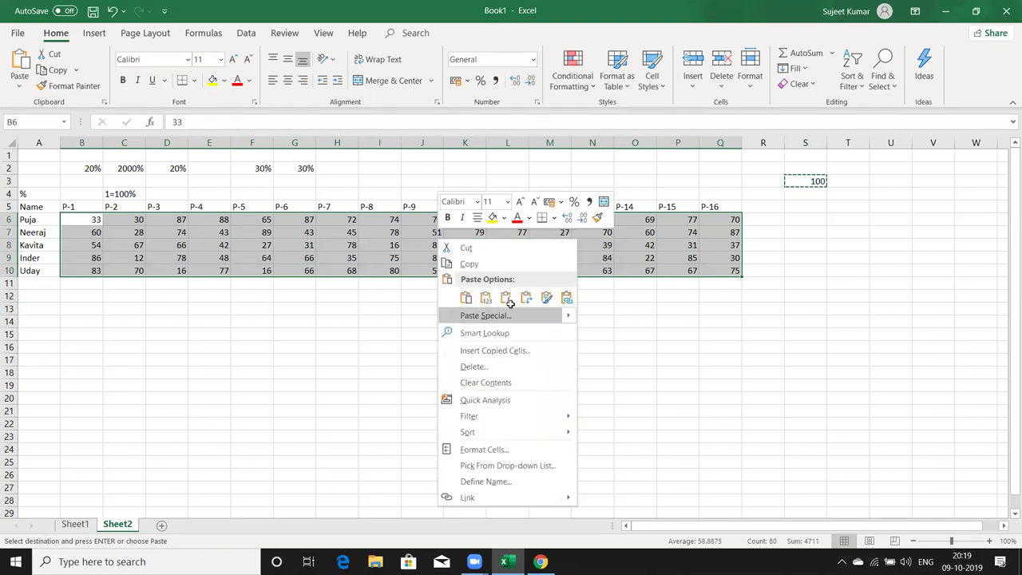
click(508, 311)
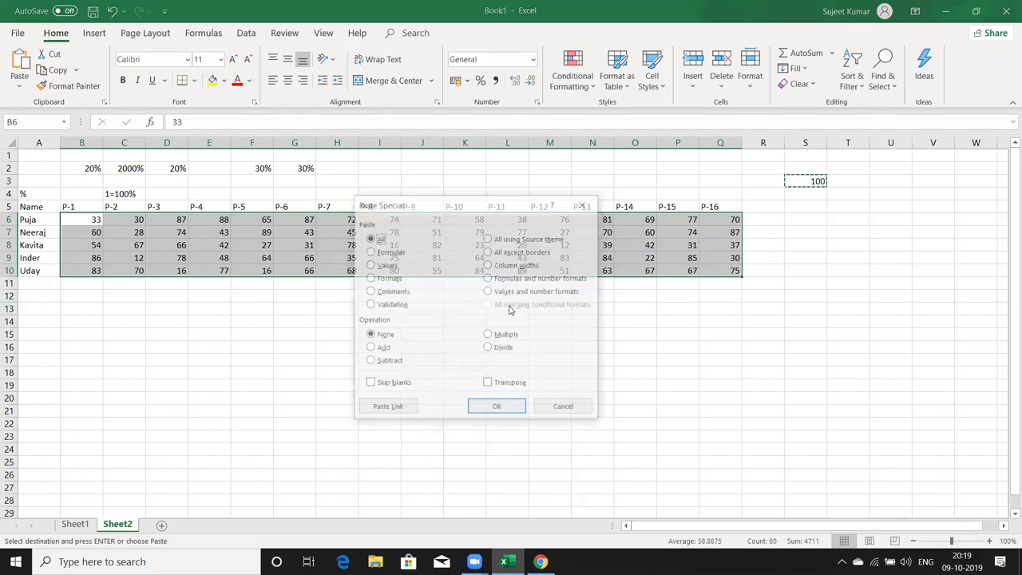
Step: Divide the marks B6:Q10 by the copied 100 and format them as percentages
click(506, 348)
drag(574, 196, 579, 195)
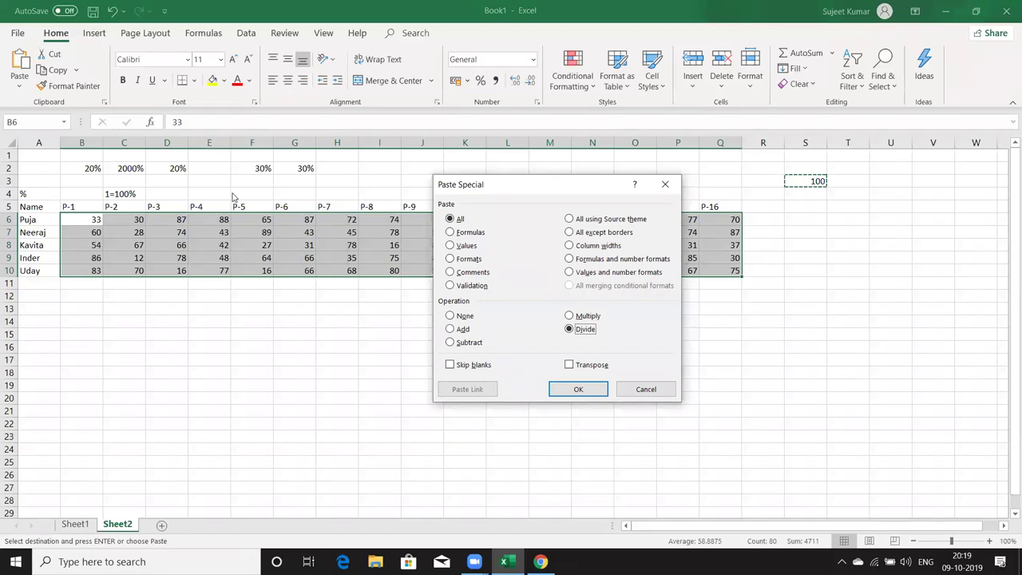
click(572, 391)
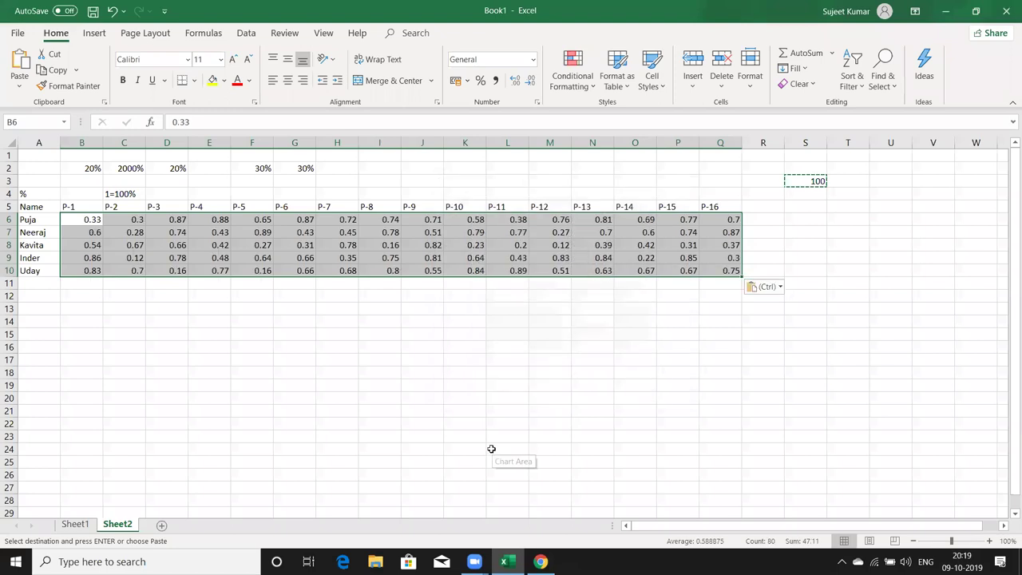
key(ctrl+shift+5)
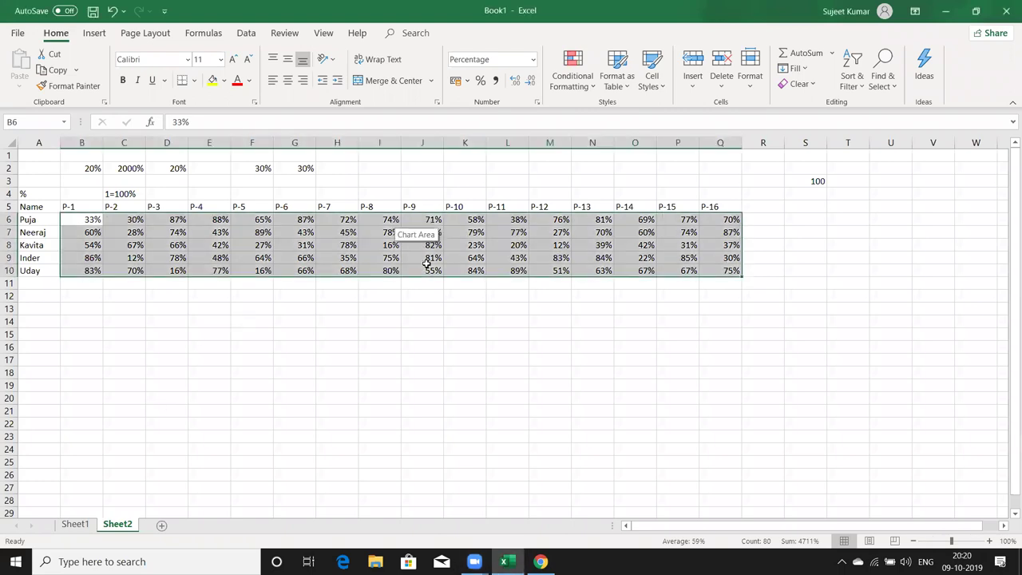
Step: Undo the percentage format and the division, and cancel the pending copy
key(ctrl+z)
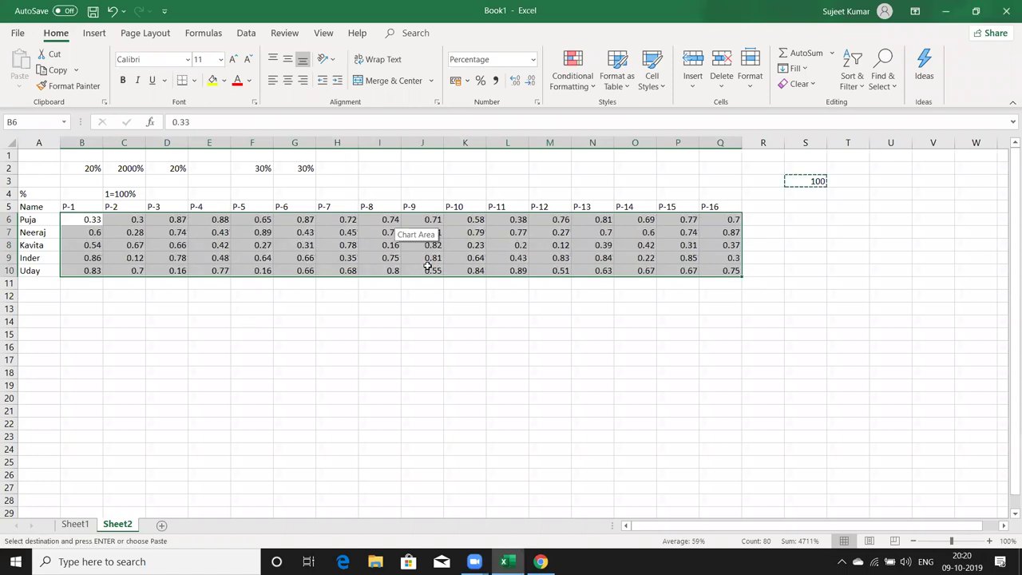
key(ctrl+z)
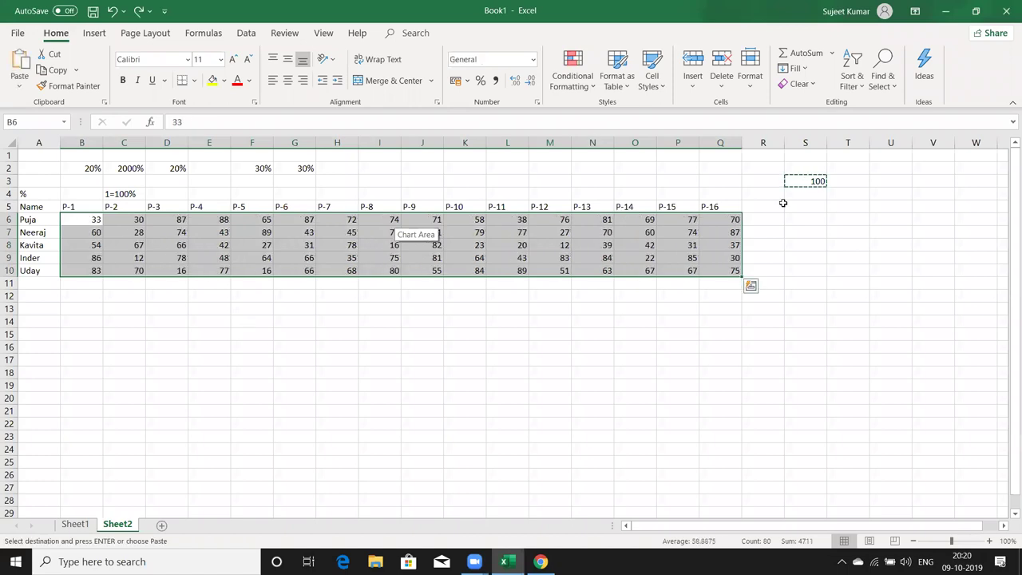
key(Escape)
Step: Insert a blank column at J to separate the P-1–P-8 block from P-9
click(801, 180)
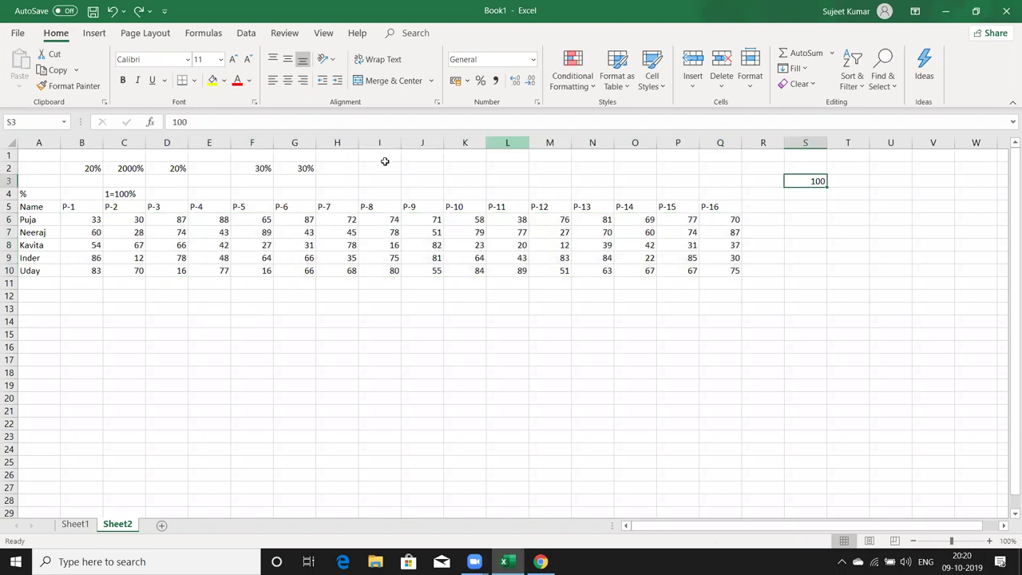
click(367, 204)
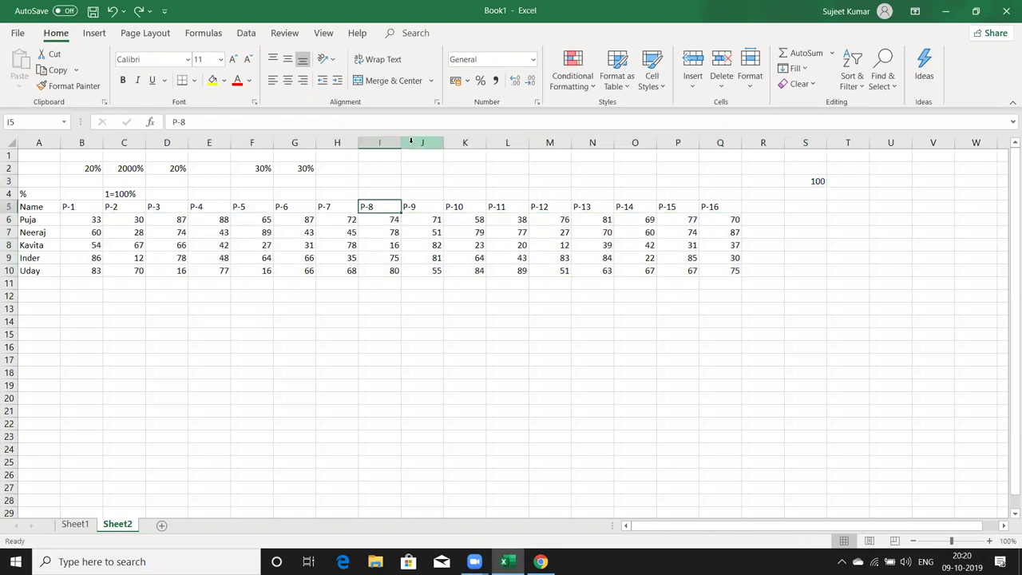
click(412, 140)
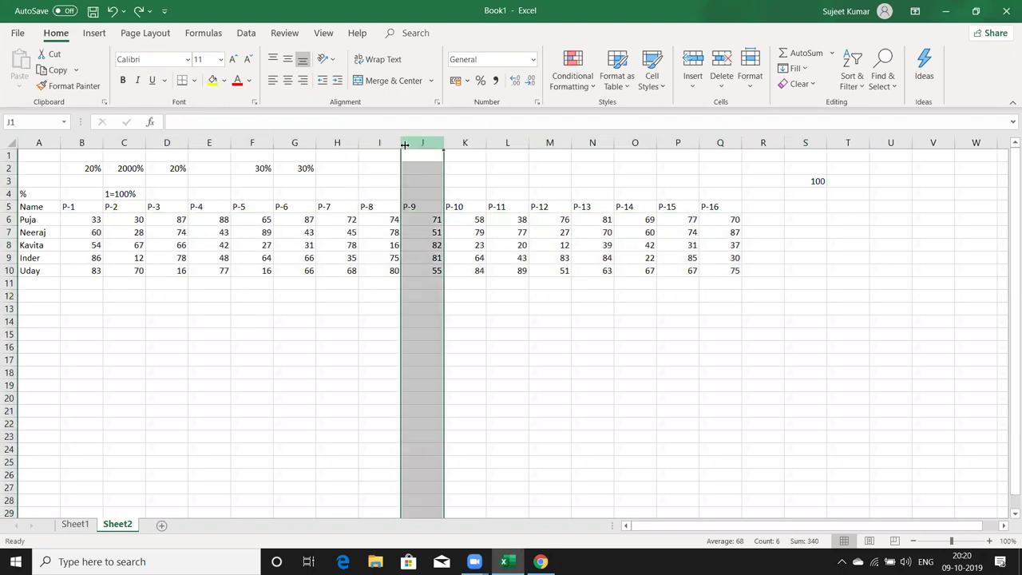
key(ctrl+shift+plus)
Step: Label the blocks with 'Sales' in B4 and 'Target' in K4
click(74, 192)
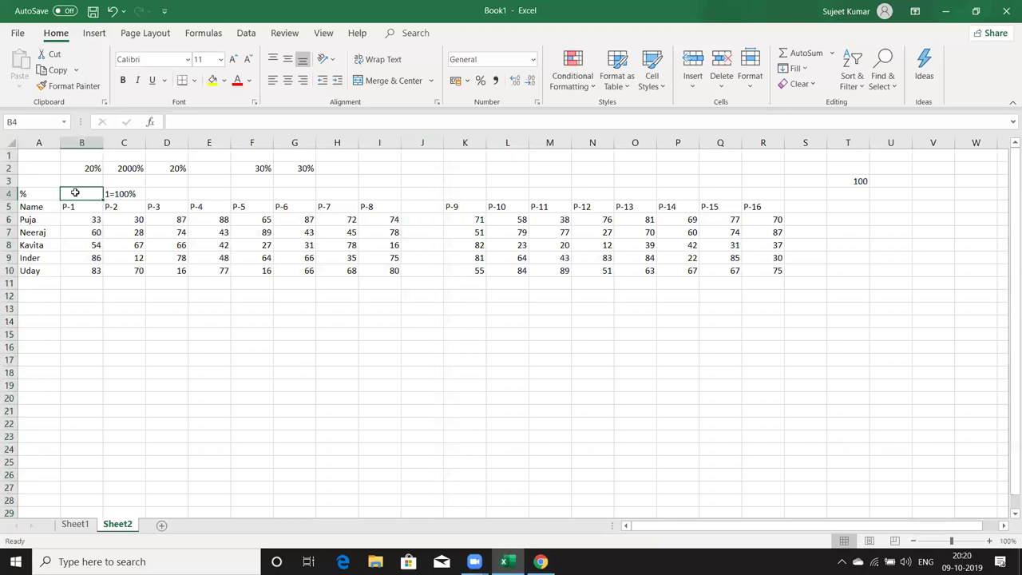
text(Sales)
key(Return)
click(473, 192)
text(Tar)
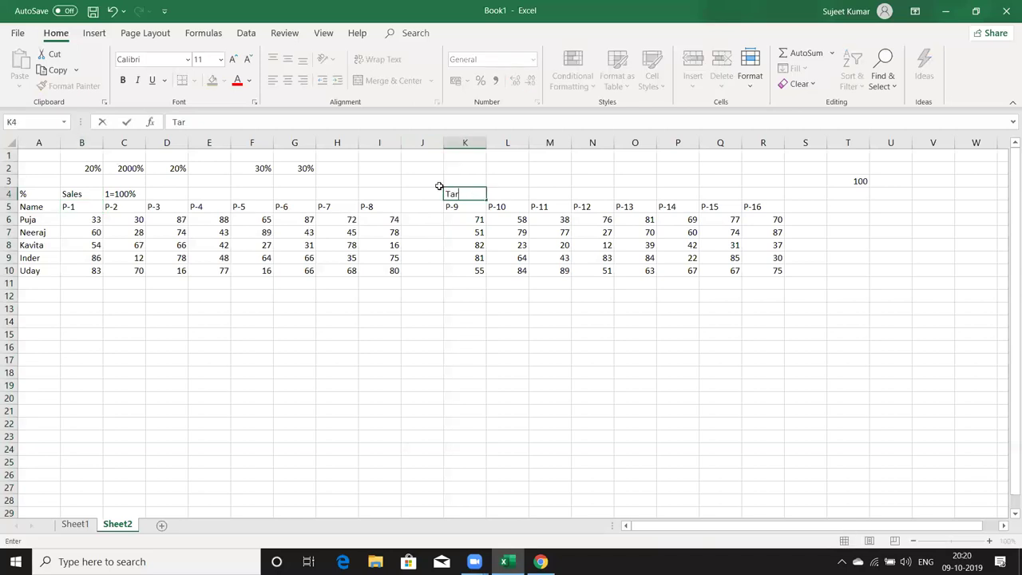
text(get)
key(Return)
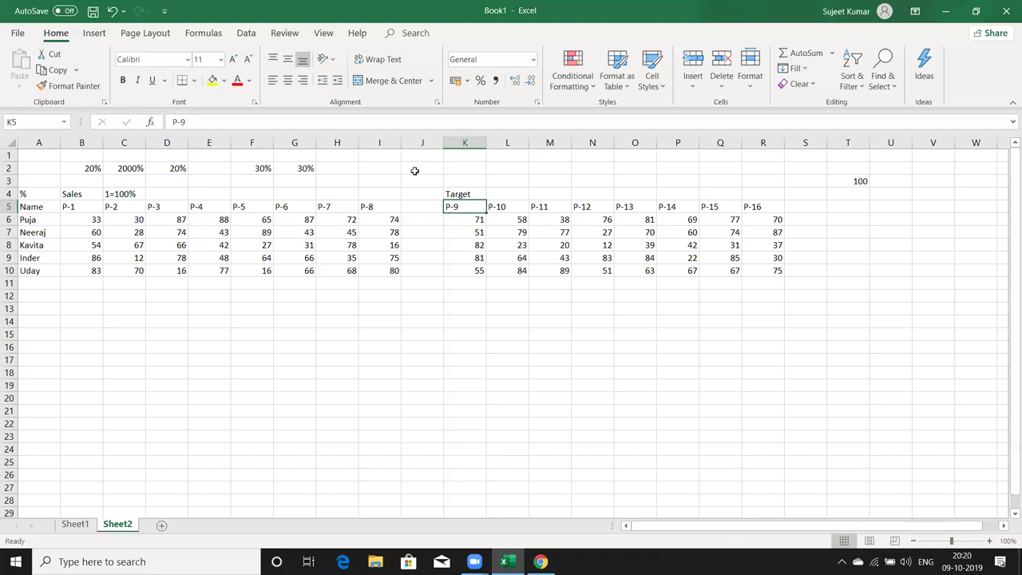
key(Left)
key(Left)
key(Left)
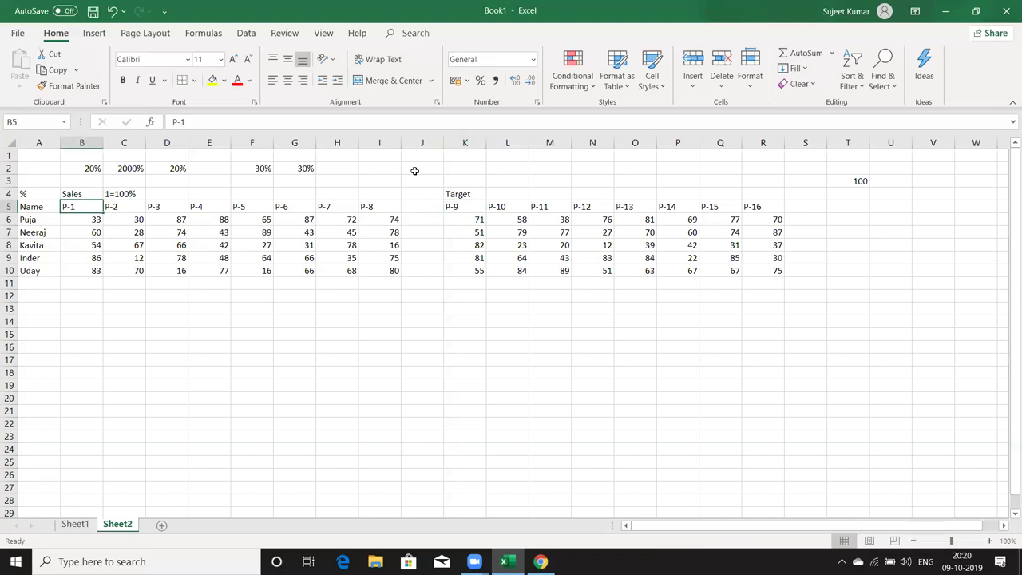
Step: Copy the P-1 to P-8 headers from B5:I5 over the Target headers starting at K5
key(ctrl+shift+Right)
key(ctrl+c)
key(ctrl+Right)
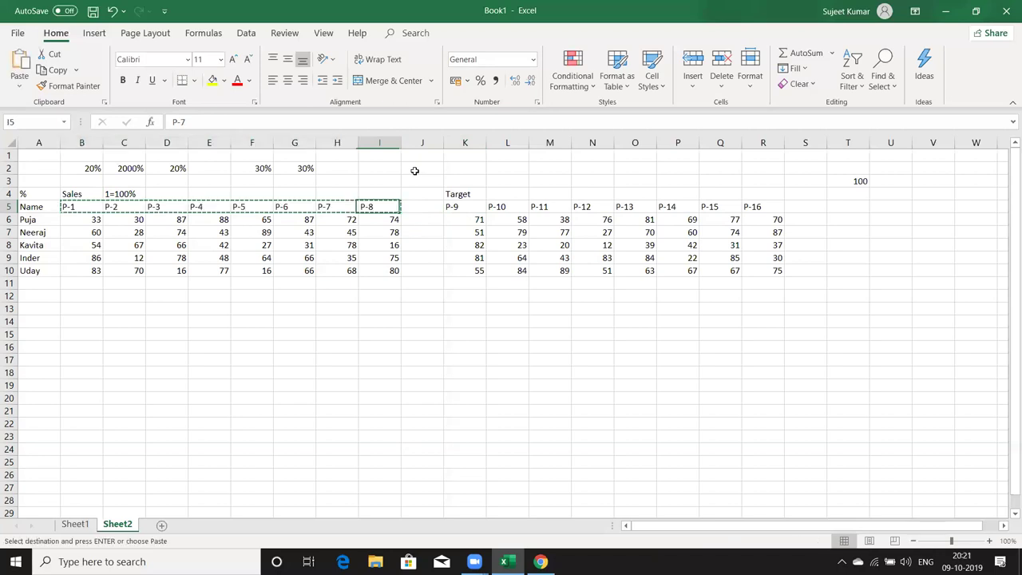
key(ctrl+Right)
key(ctrl+v)
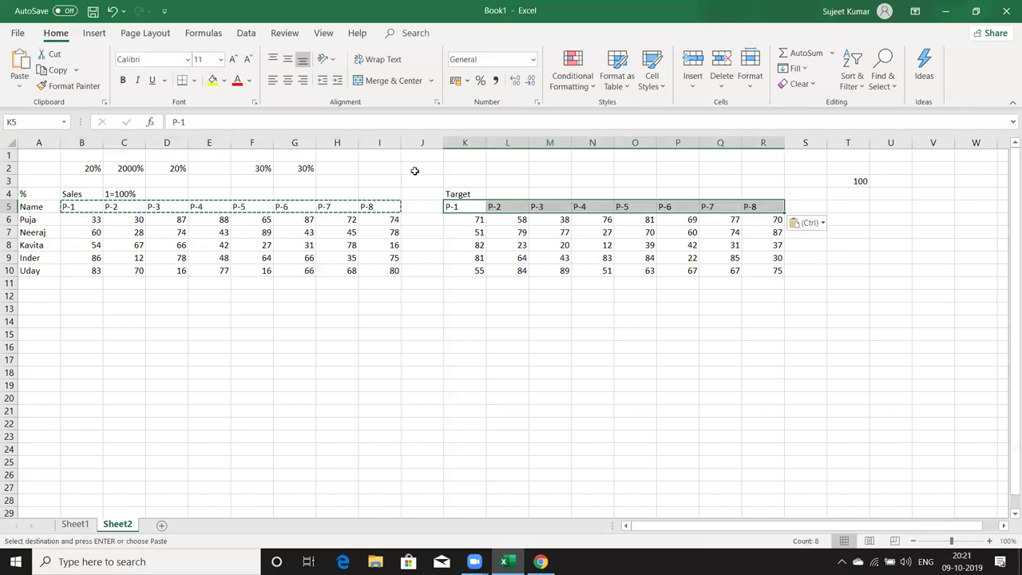
Step: Compare Puja's P-1 and P-2 marks between the Sales and Target blocks
key(Right)
key(Escape)
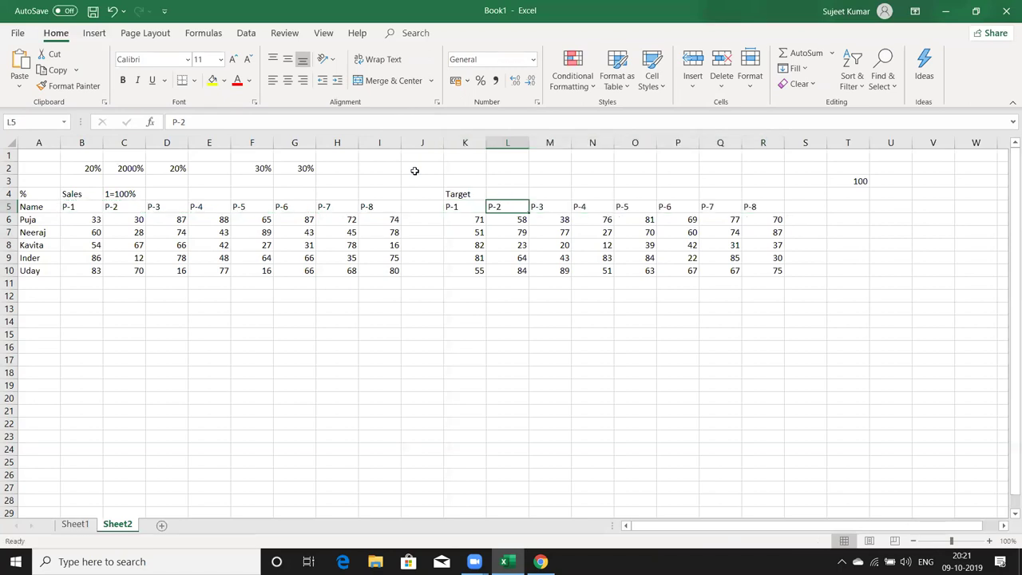
key(Down)
key(Down)
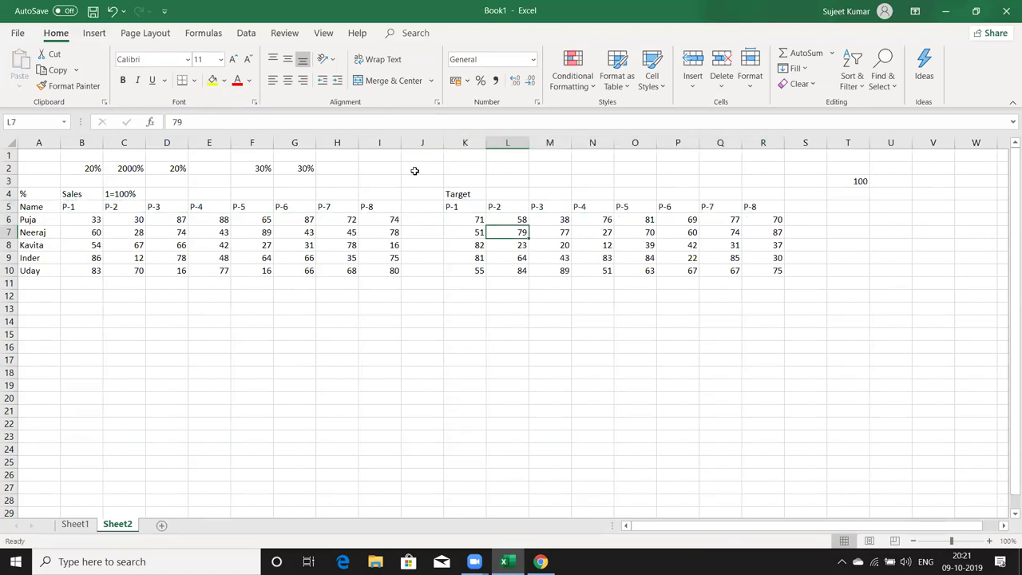
key(Left)
key(shift+Up)
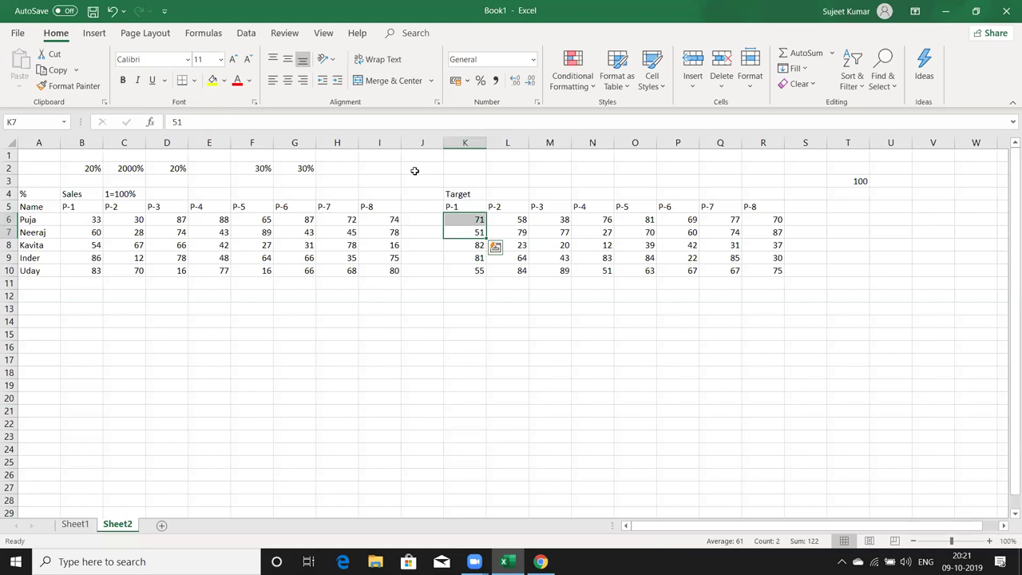
key(Left)
key(Left)
key(Left)
key(Left)
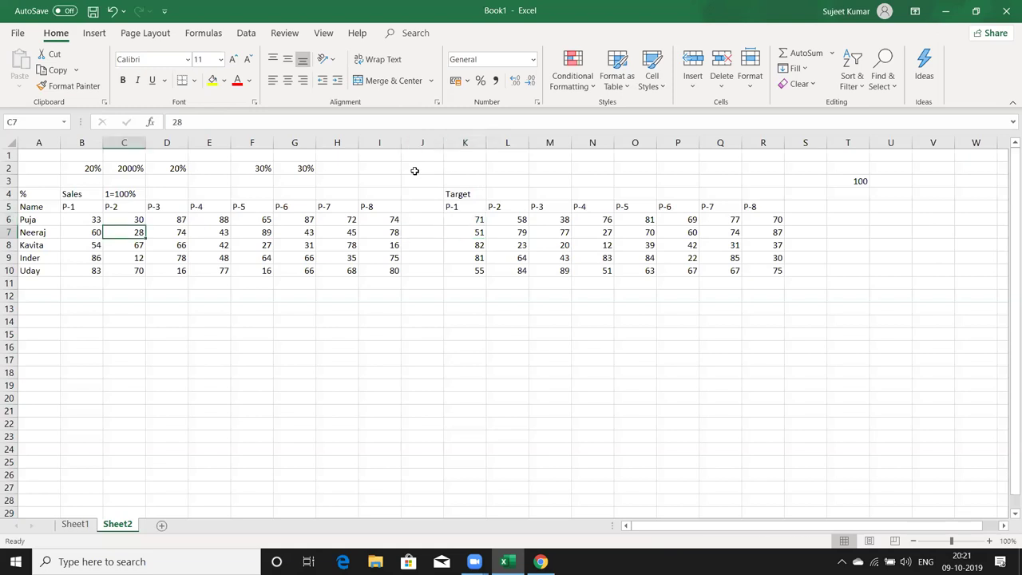
key(Up)
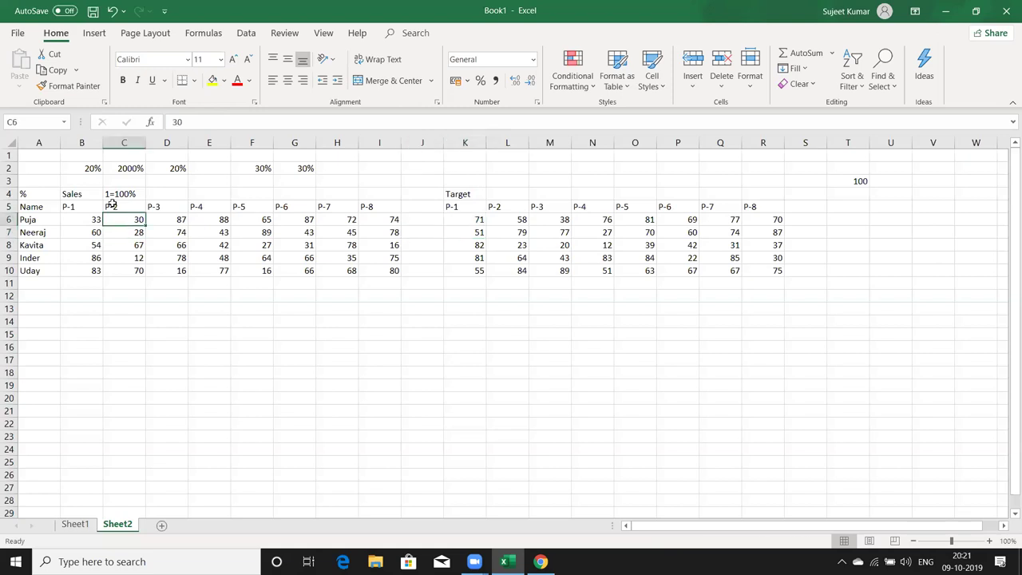
key(Left)
key(Right)
key(Right)
key(Right)
key(Right)
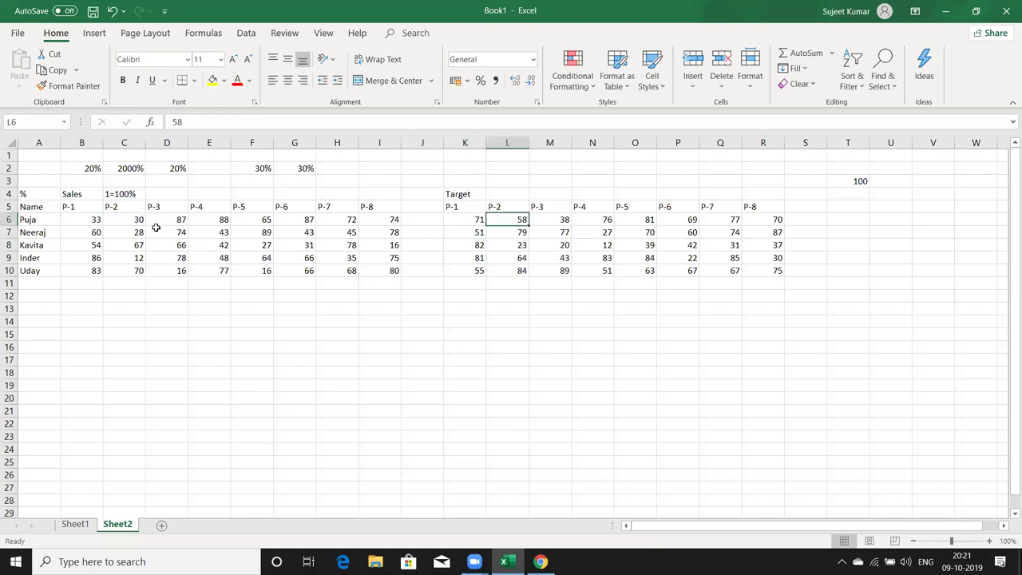
key(Left)
key(Left)
key(Left)
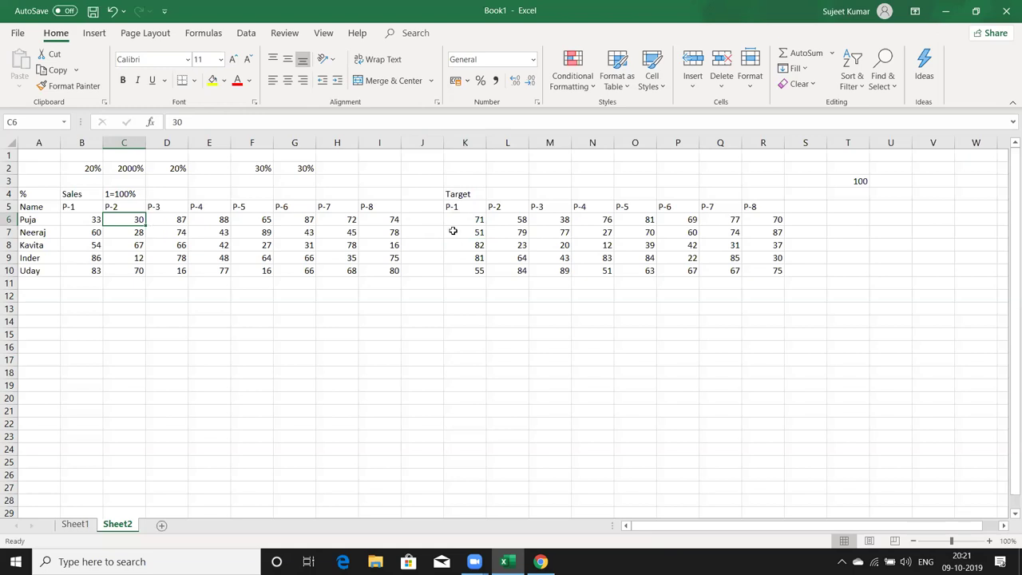
Step: Copy the Target marks K6:R10 and select B6 as the paste destination
mouse_move(468, 219)
mouse_down()
mouse_move(765, 278)
mouse_move(759, 268)
mouse_up()
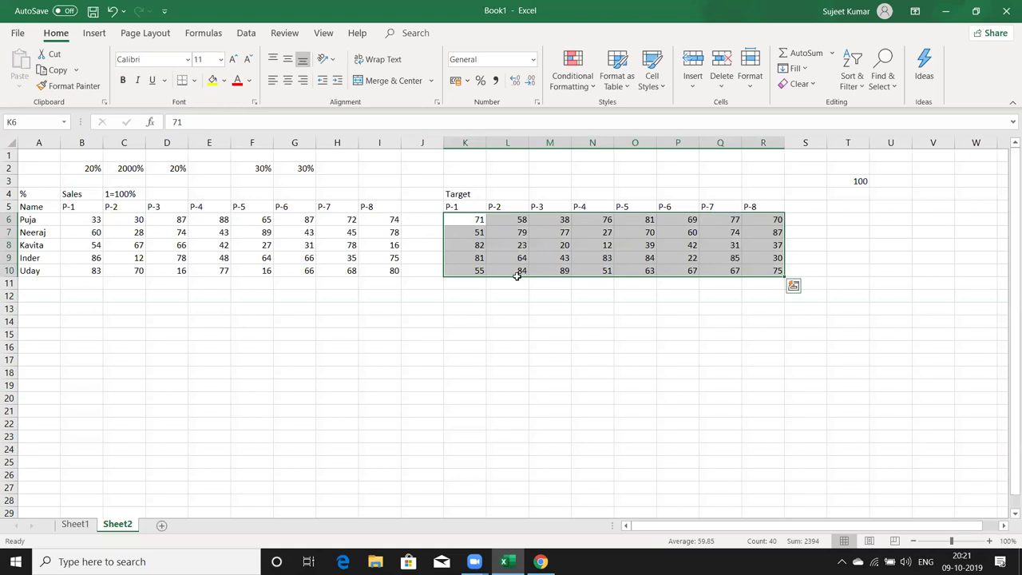
key(ctrl+c)
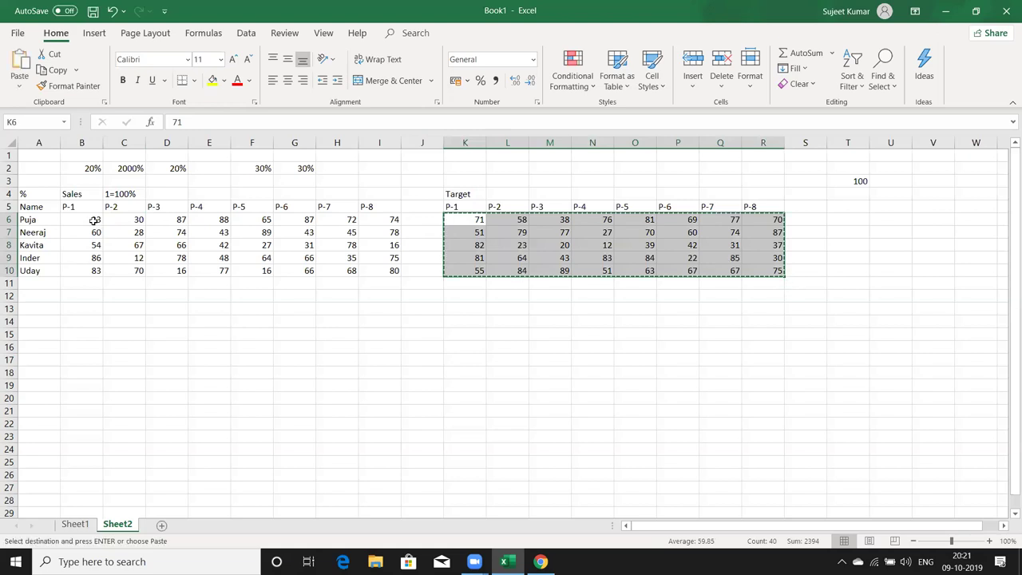
click(95, 220)
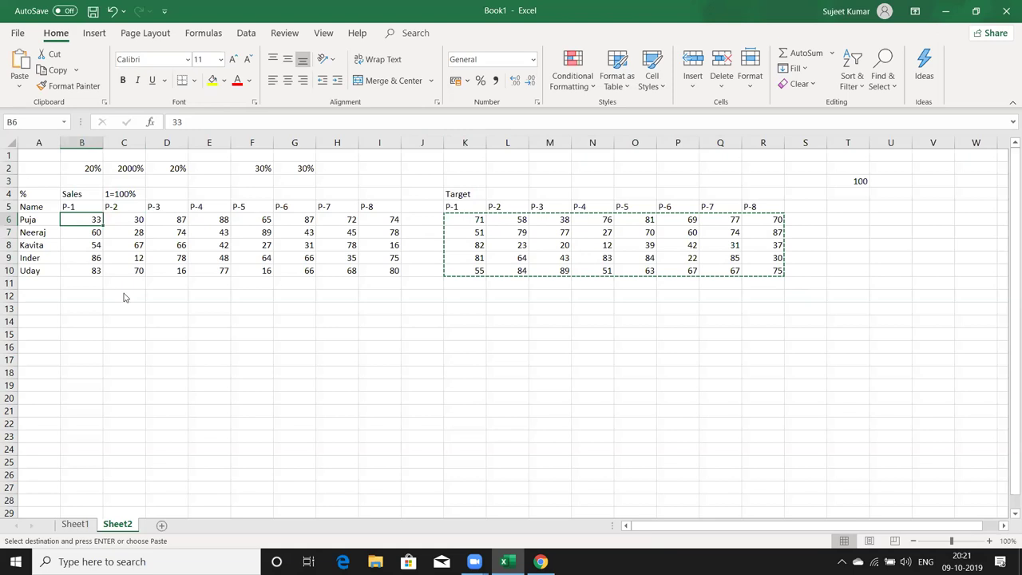
key(shift+F10)
key(Escape)
Step: Divide the Sales marks by the targets with Paste Special, show as percent, then undo
key(ctrl+alt+v)
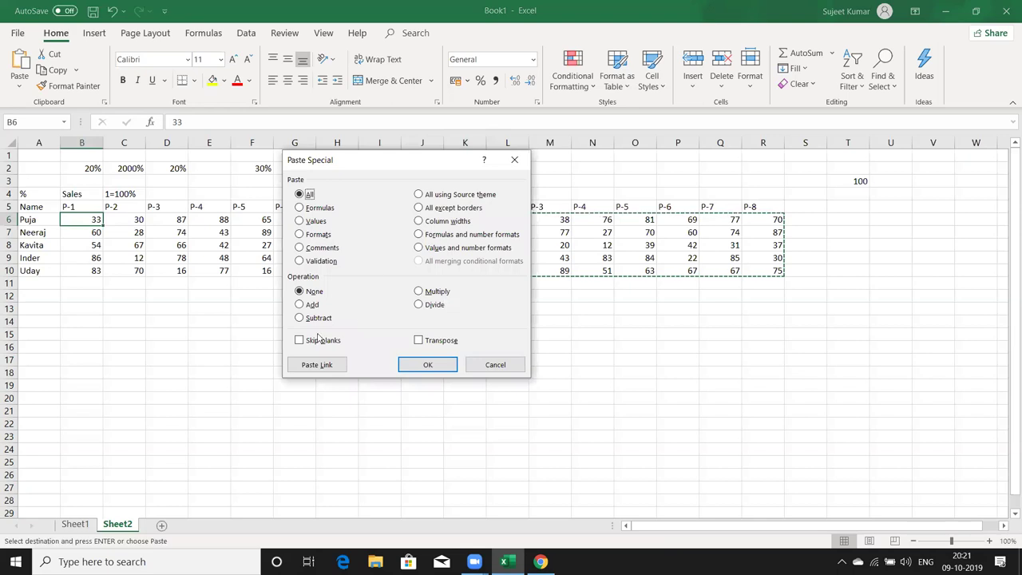
click(418, 305)
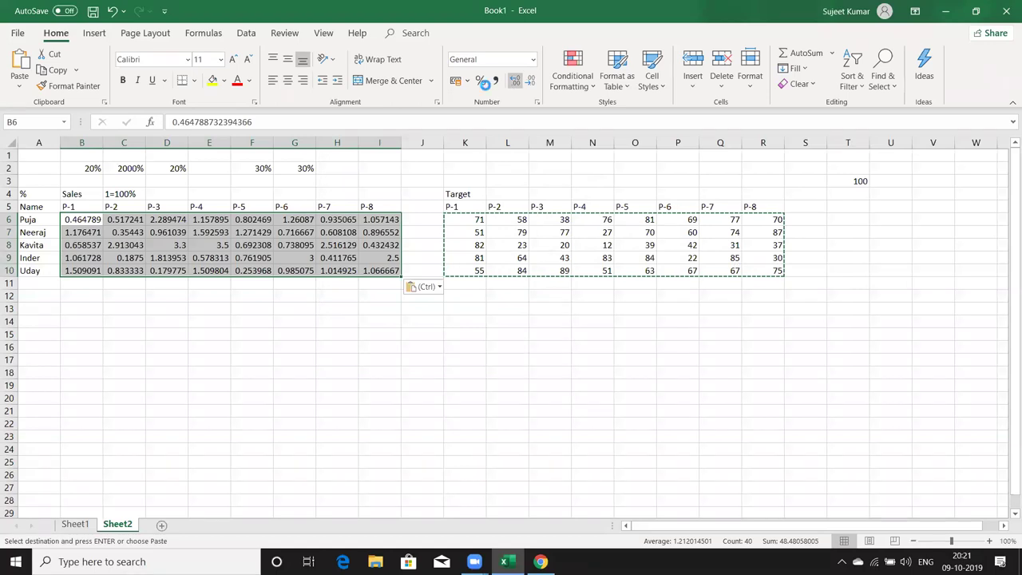
key(ctrl+shift+5)
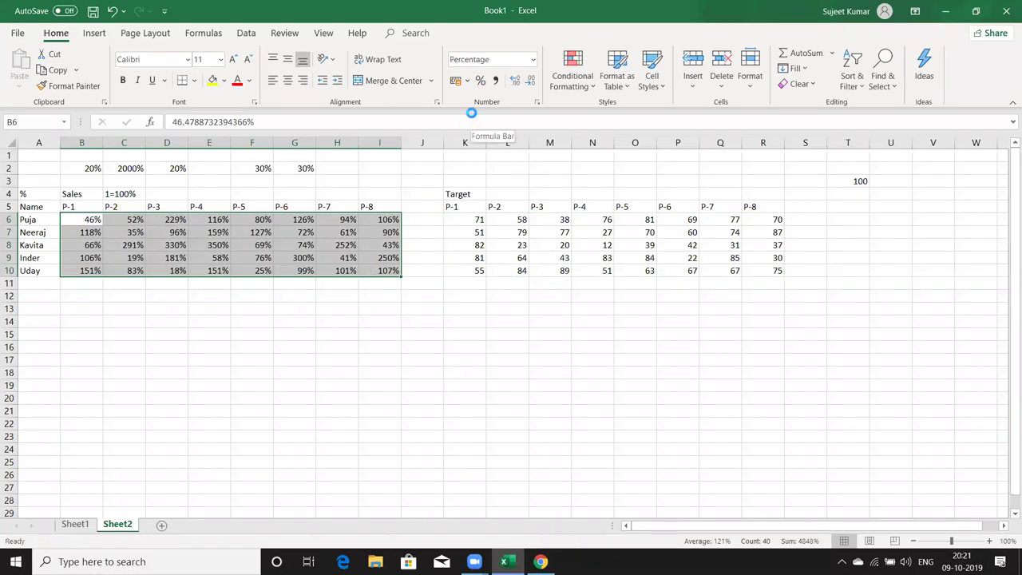
key(ctrl+z)
key(ctrl+z)
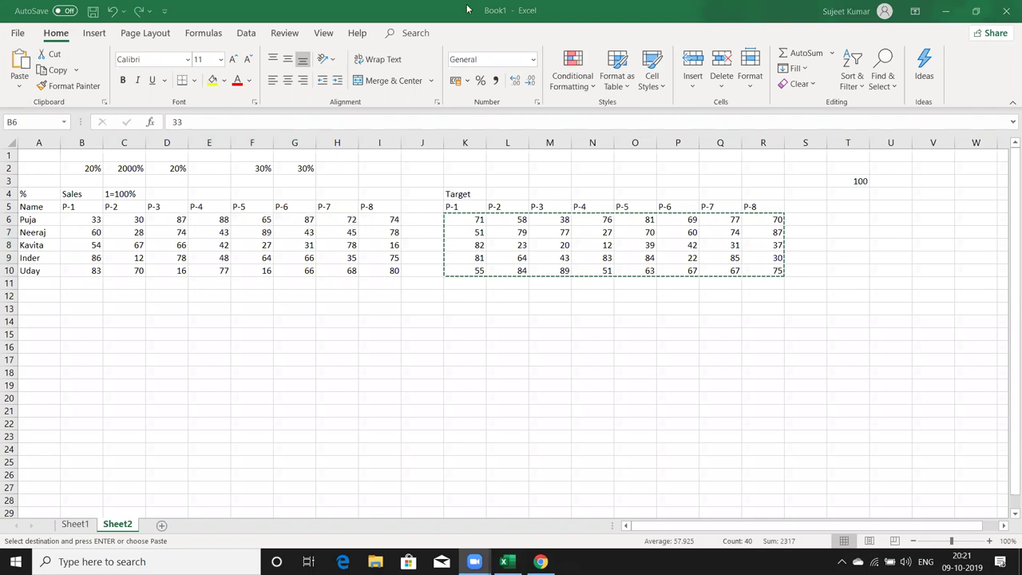
Step: Fill B6:I10 with a =RANDBETWEEN(10,90) random-number formula
click(70, 285)
key(Escape)
text(=ra)
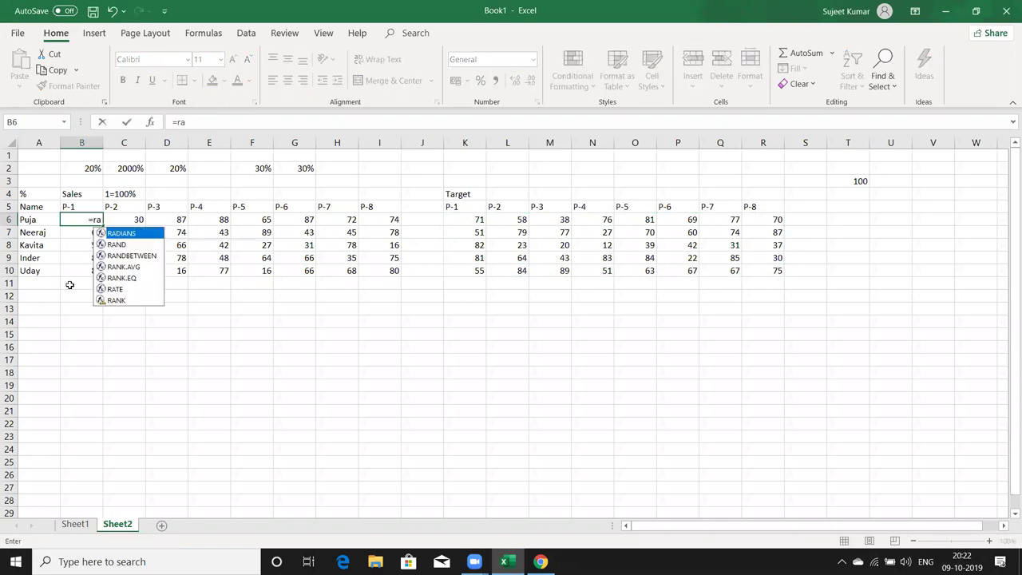
key(Down)
key(Down)
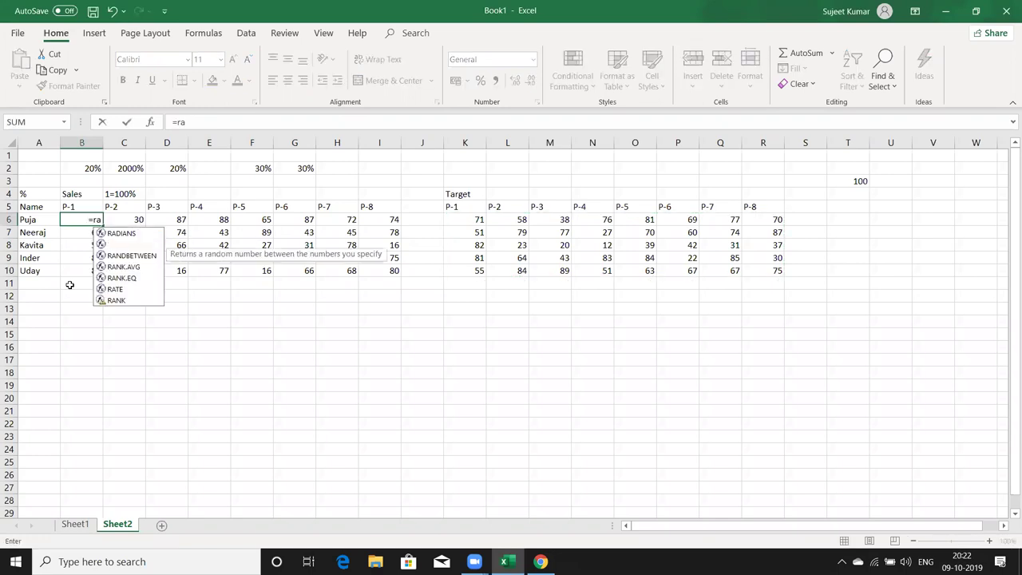
key(Tab)
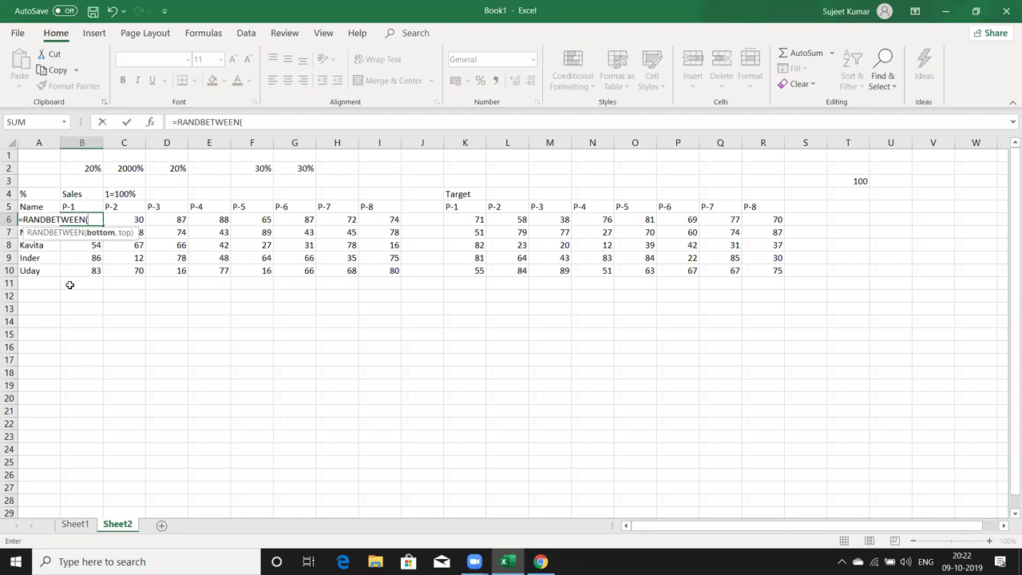
text(10,)
text(100)
key(Return)
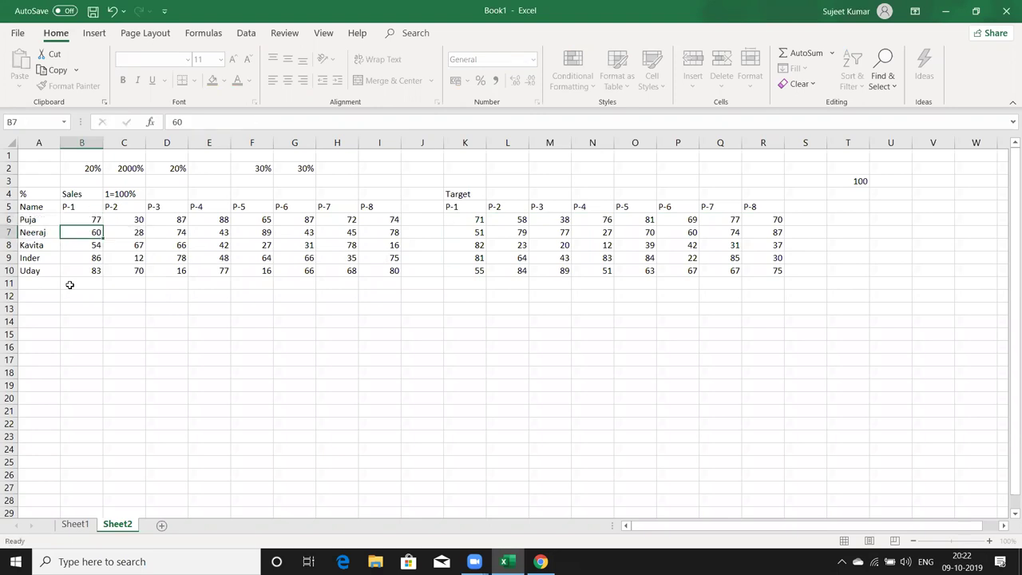
key(Up)
key(ctrl+shift+Right)
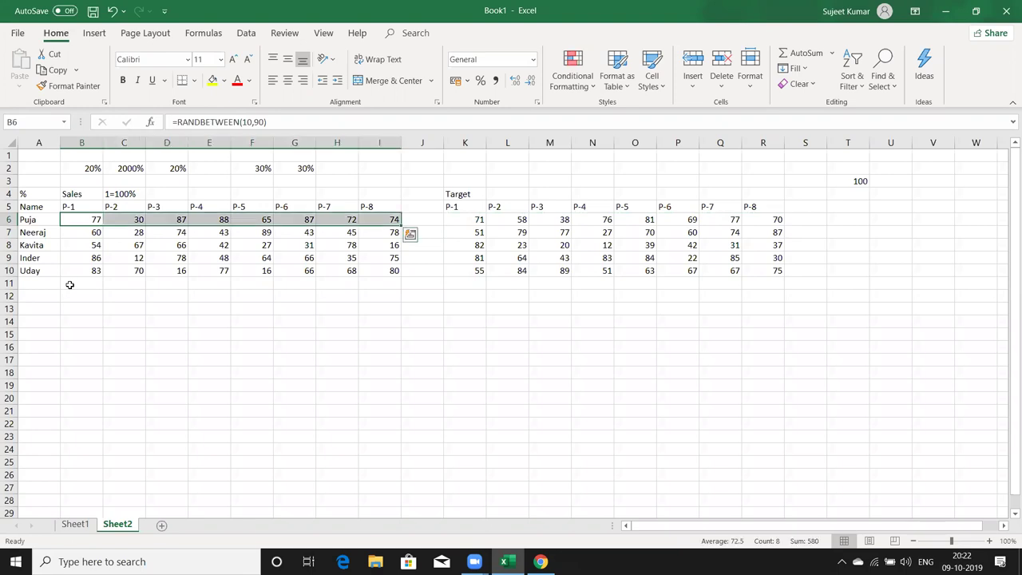
key(ctrl+shift+Down)
key(F9)
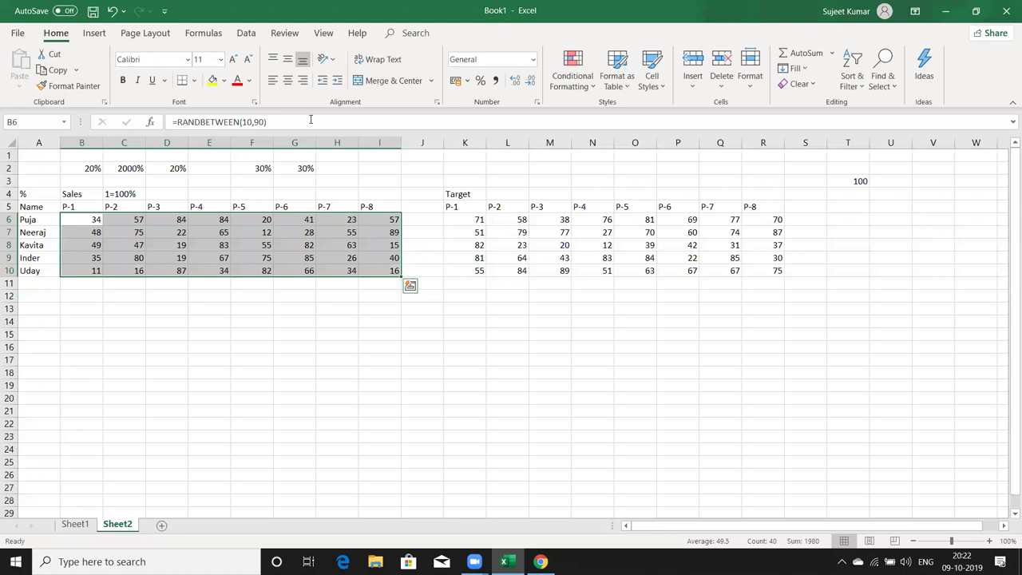
key(shift+BackSpace)
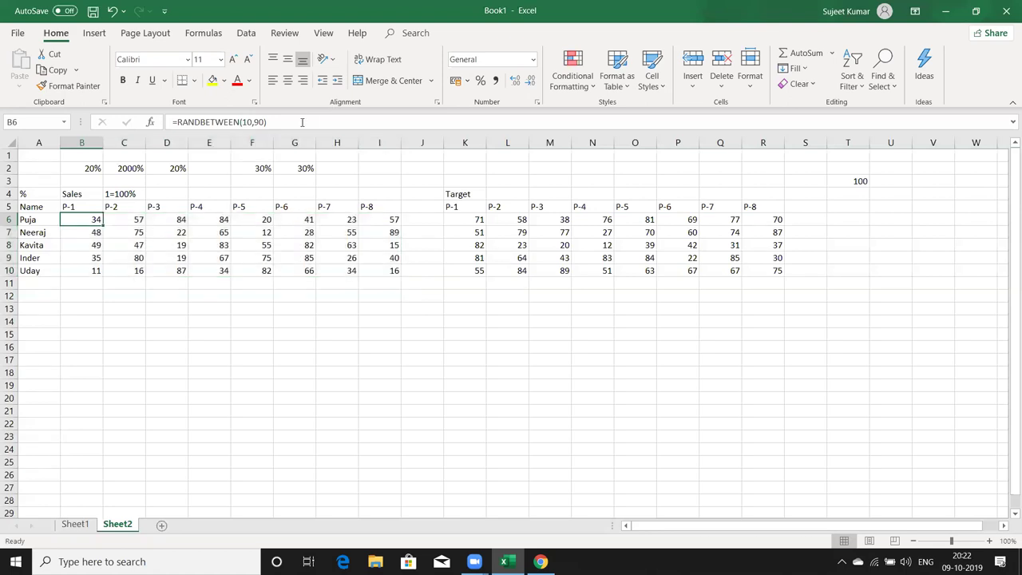
Step: Abandon a /71 edit of the B6 formula and select the Target values K6:R10
click(302, 122)
text(/71)
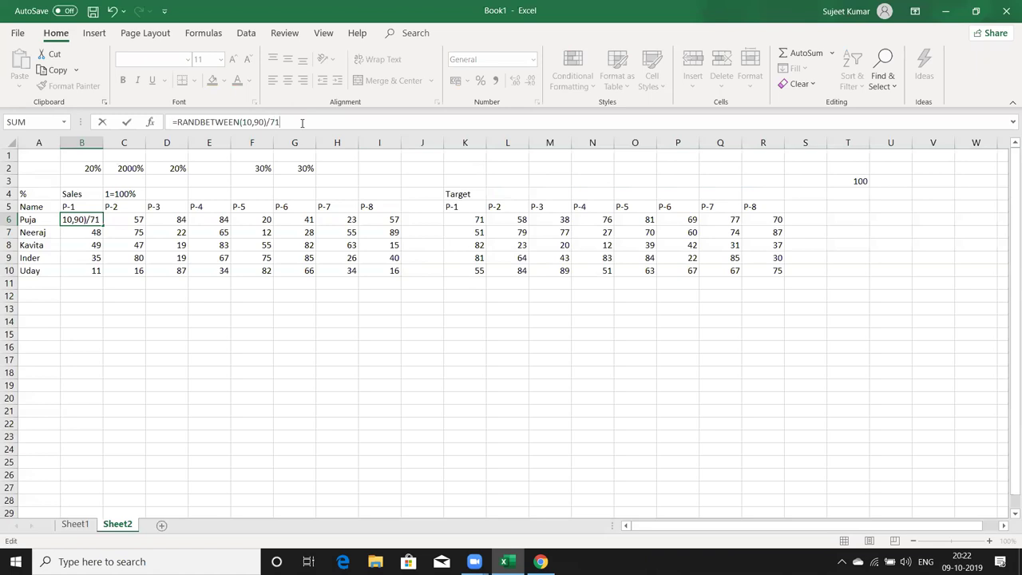
key(Escape)
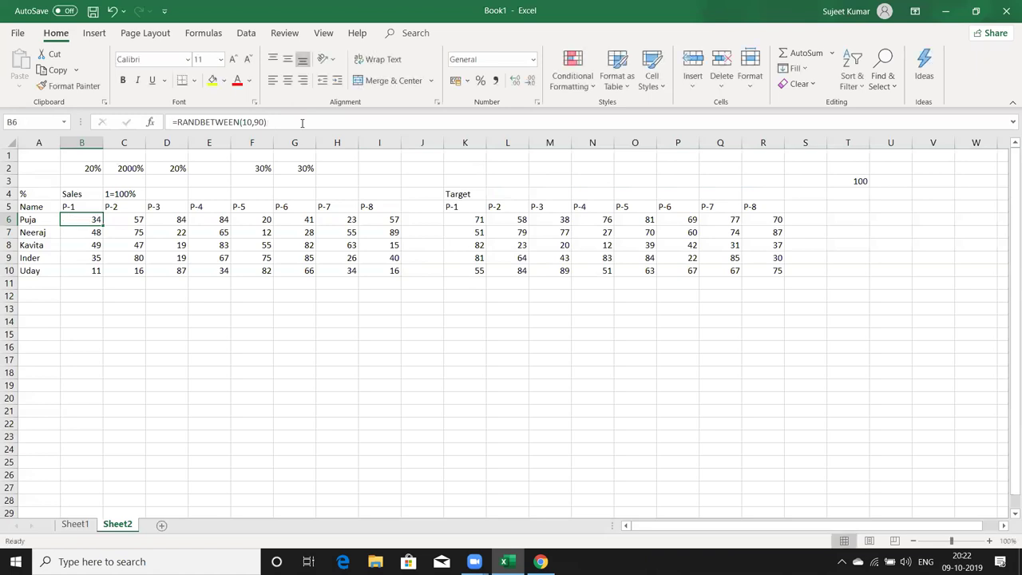
key(Right)
key(Right)
key(Right)
key(Right)
key(Right)
key(Right)
key(Right)
key(Right)
key(Right)
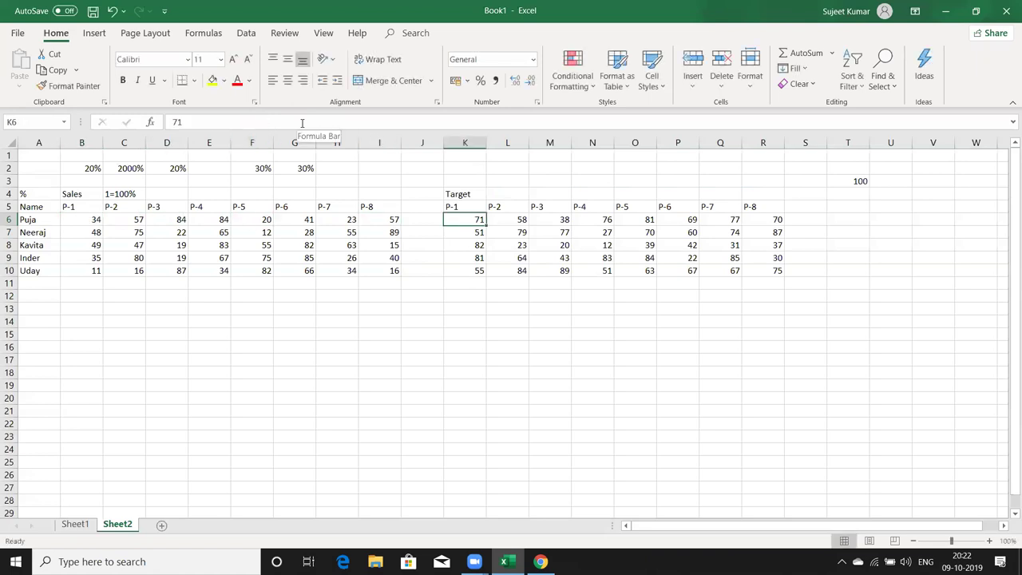
key(shift+Right)
key(shift+Right)
key(shift+Right)
key(shift+Down)
key(shift+Down)
key(shift+Down)
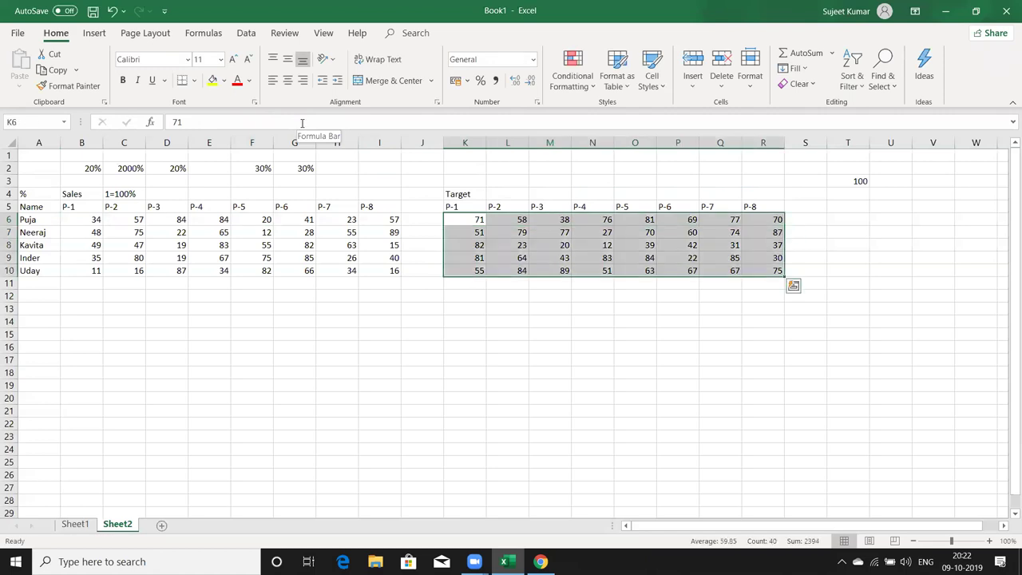
Step: Paste Special the copied Target values onto B6 with Formulas and Divide options
key(ctrl+c)
click(81, 219)
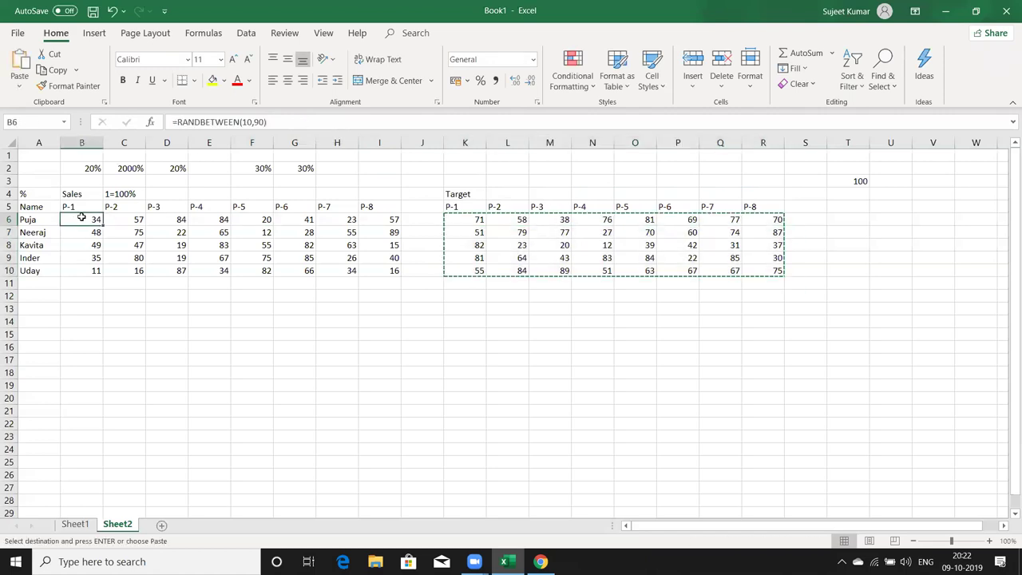
right_click(81, 219)
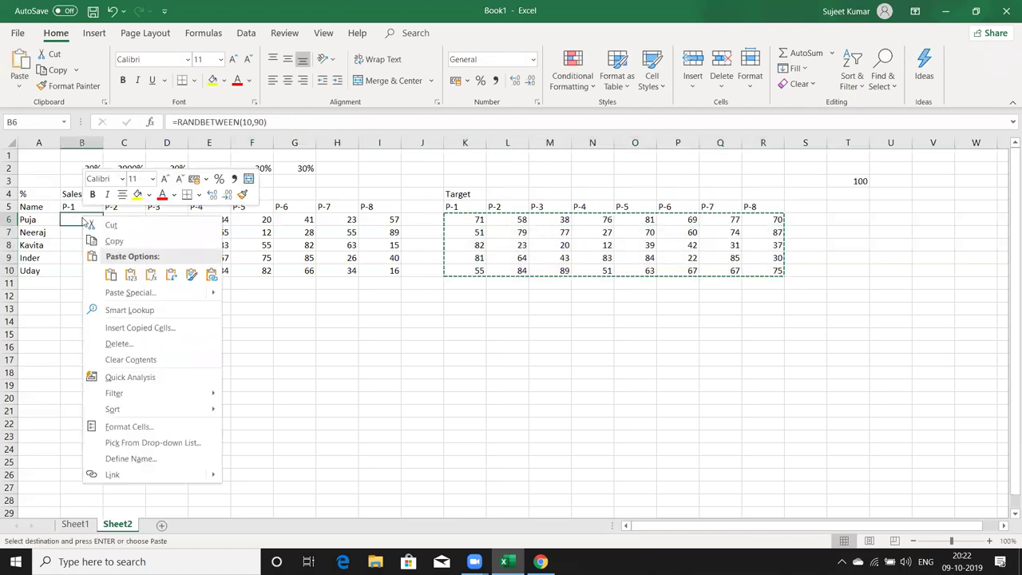
click(111, 292)
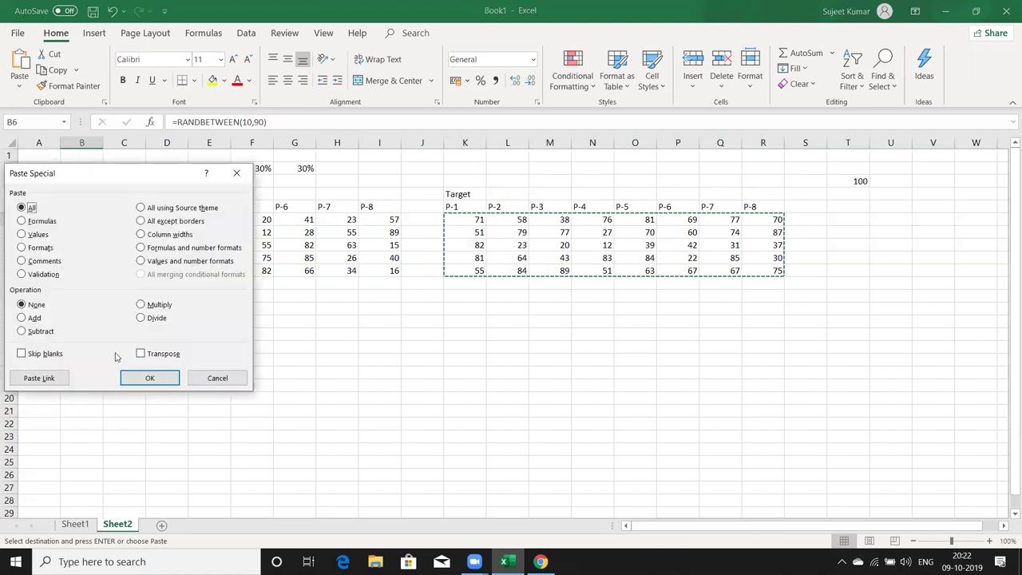
click(142, 319)
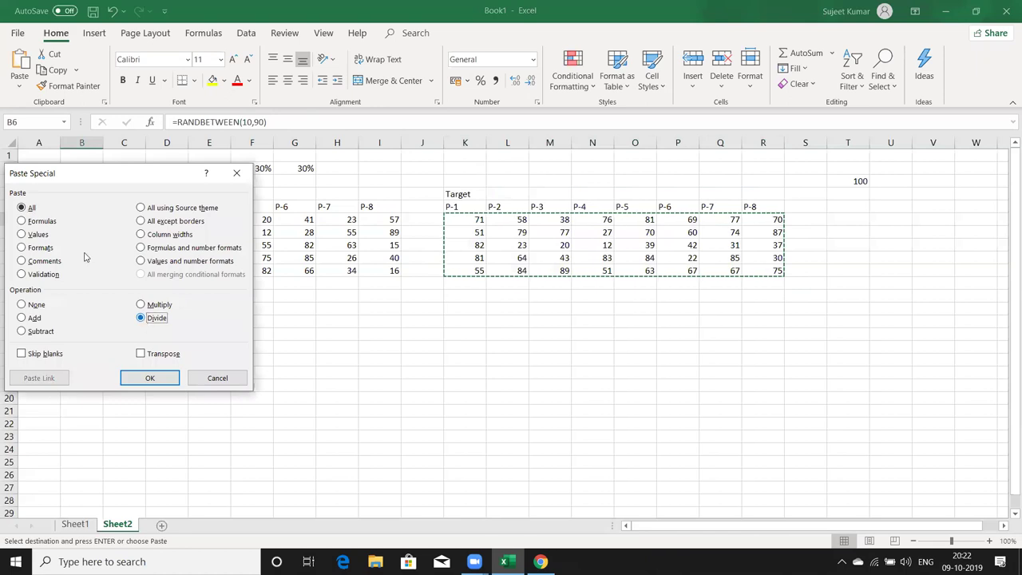
click(372, 201)
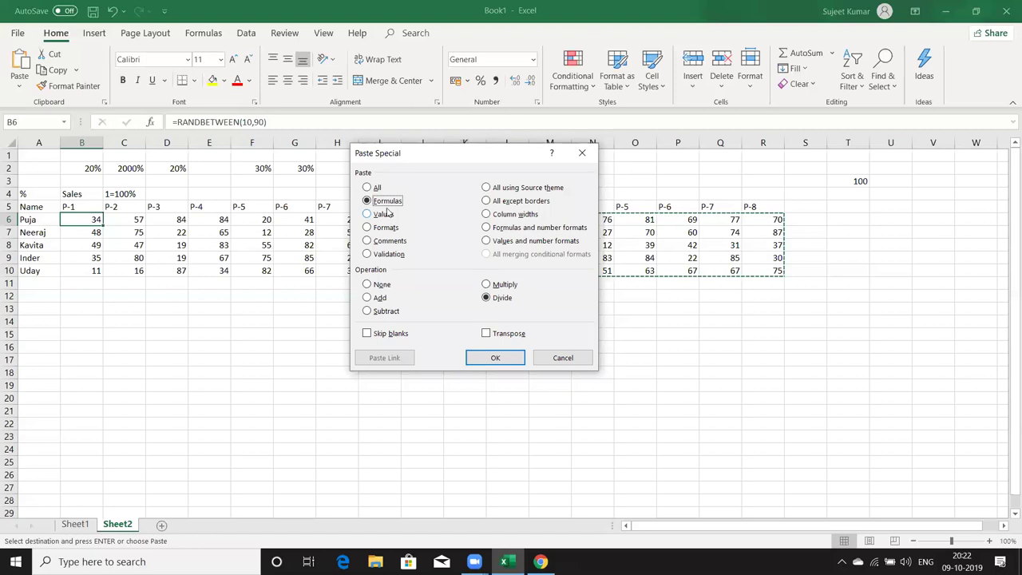
click(493, 359)
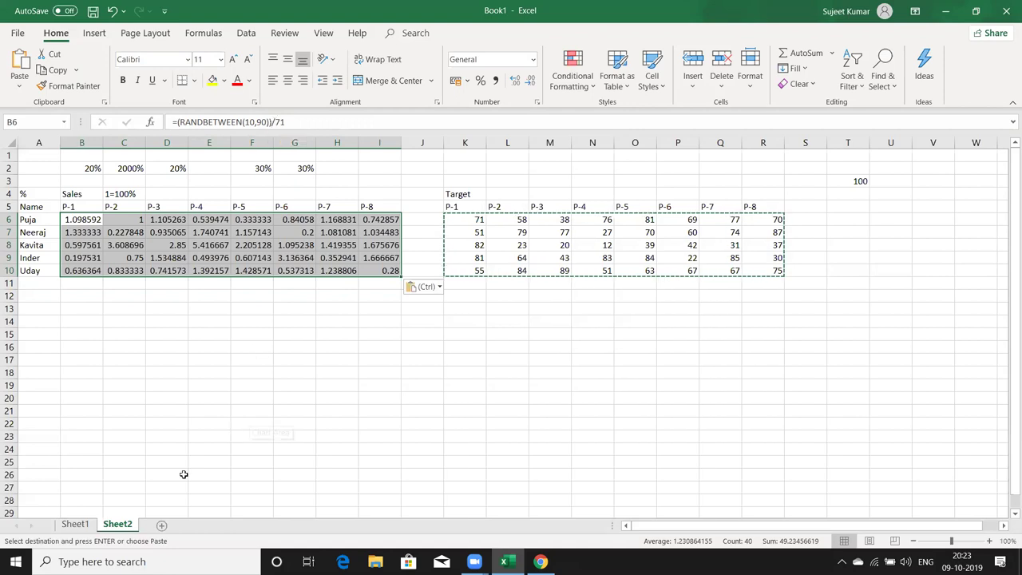
click(210, 281)
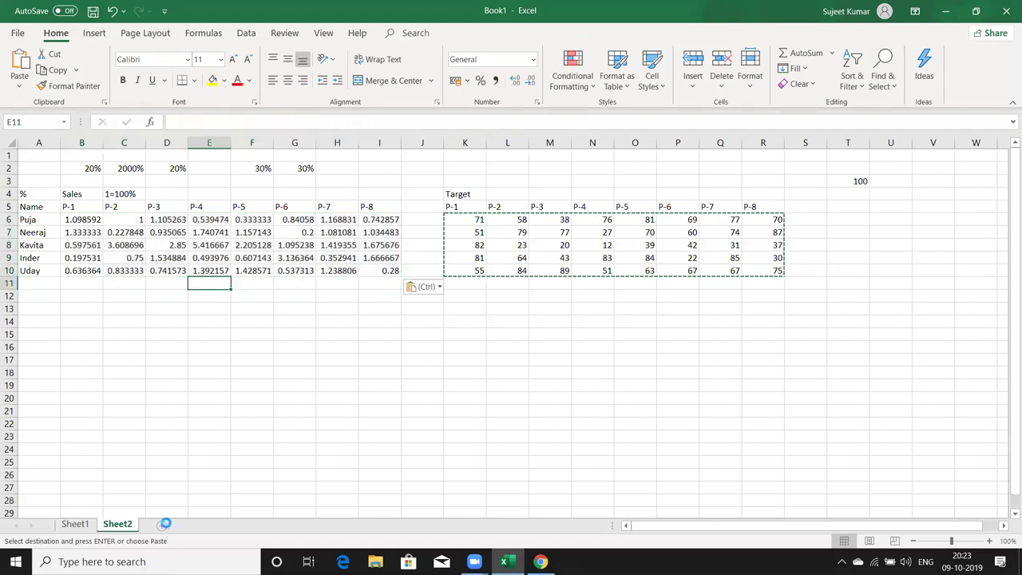
Step: Add Sheet3 with heading 'Sales' in A1 and values 85, 36, 85, 65, 45, 96, 58 in A2:A8
click(162, 525)
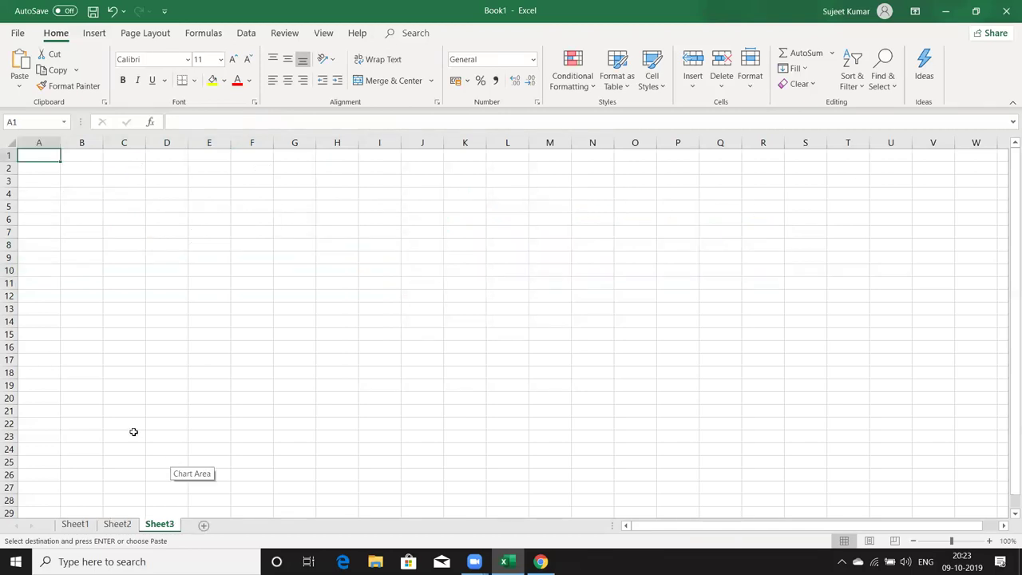
text(Sa)
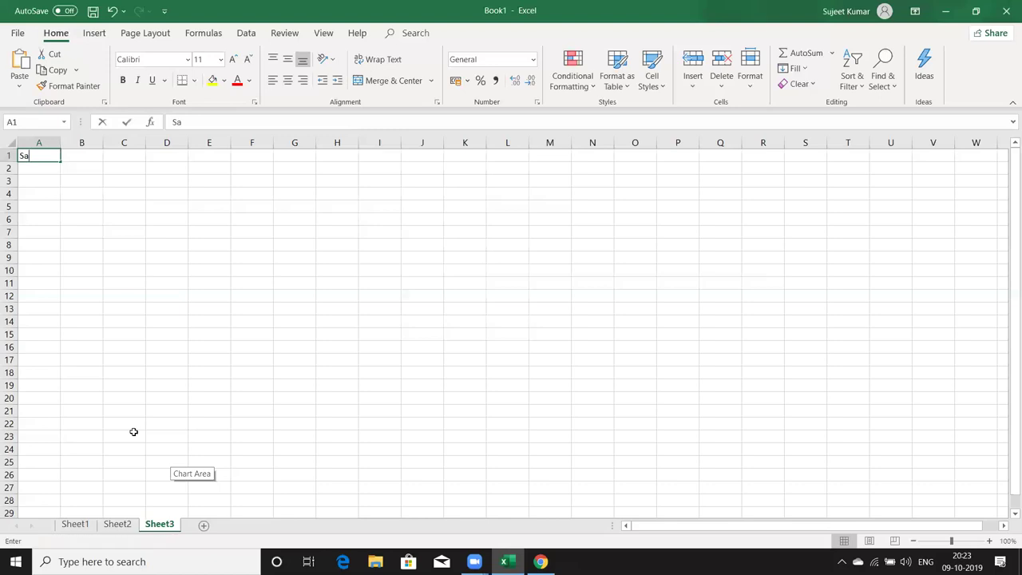
text(les)
key(Return)
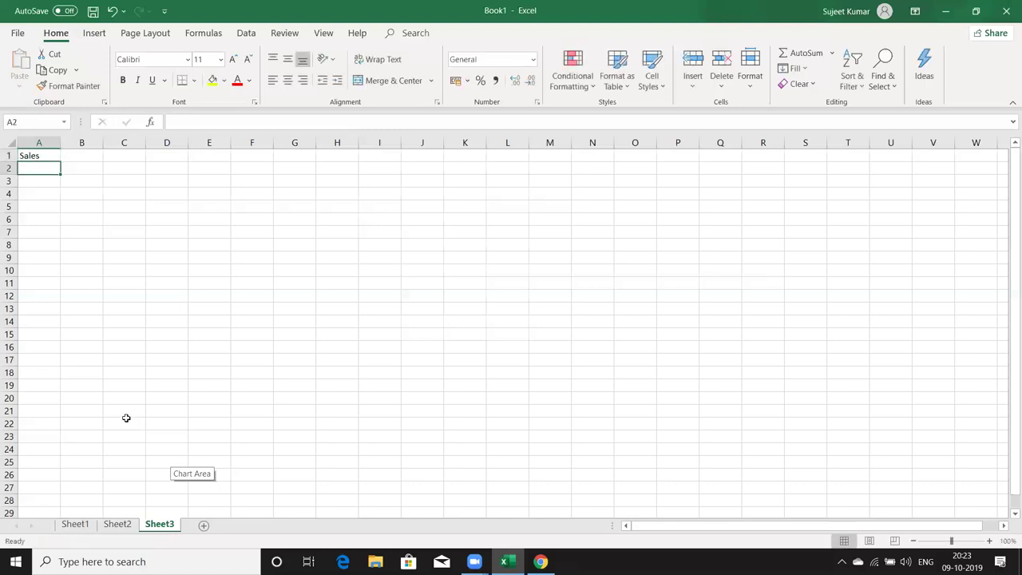
text(85)
key(Return)
text(36)
key(Return)
text(85)
key(Return)
text(65)
key(Return)
text(45)
key(Return)
text(96)
key(Return)
text(58)
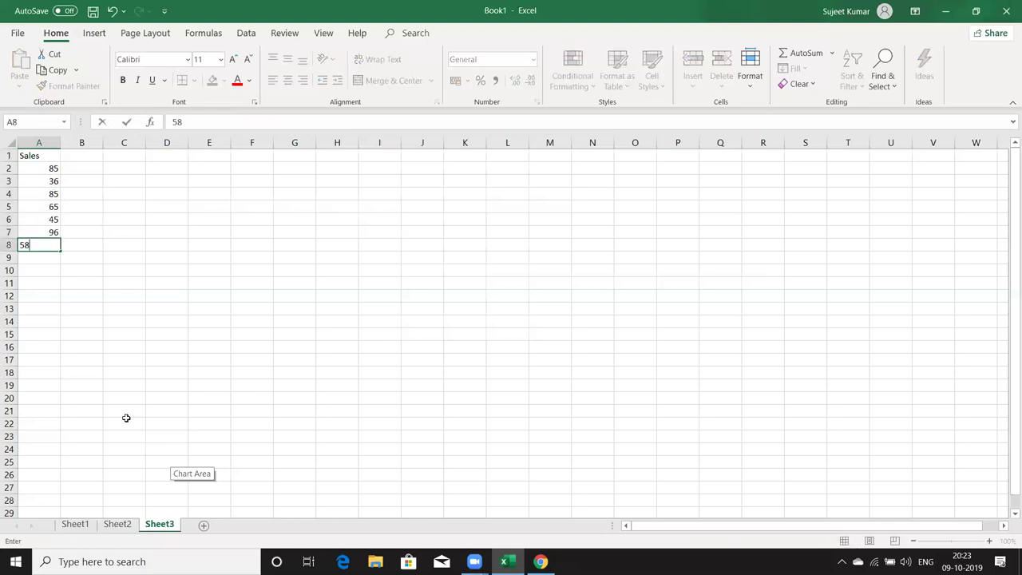
key(Return)
Step: Enter 96, 52, 12, 36, 96, 25, 87, 45, 96, 25 in A9:A18
text(96)
key(Return)
text(52)
key(Return)
text(12)
key(Return)
text(36)
key(Return)
text(96)
key(Return)
text(25)
key(ctrl+Return)
key(Return)
text(87)
key(Return)
text(45)
key(ctrl+Return)
key(Return)
text(96)
key(Return)
text(25)
key(ctrl+Return)
Step: Enter 85, 45, 78, 14, 98, 25, 35, 62 in A19:A26
key(Return)
text(85)
key(Return)
text(45)
key(Return)
text(78)
key(Return)
text(14)
key(Return)
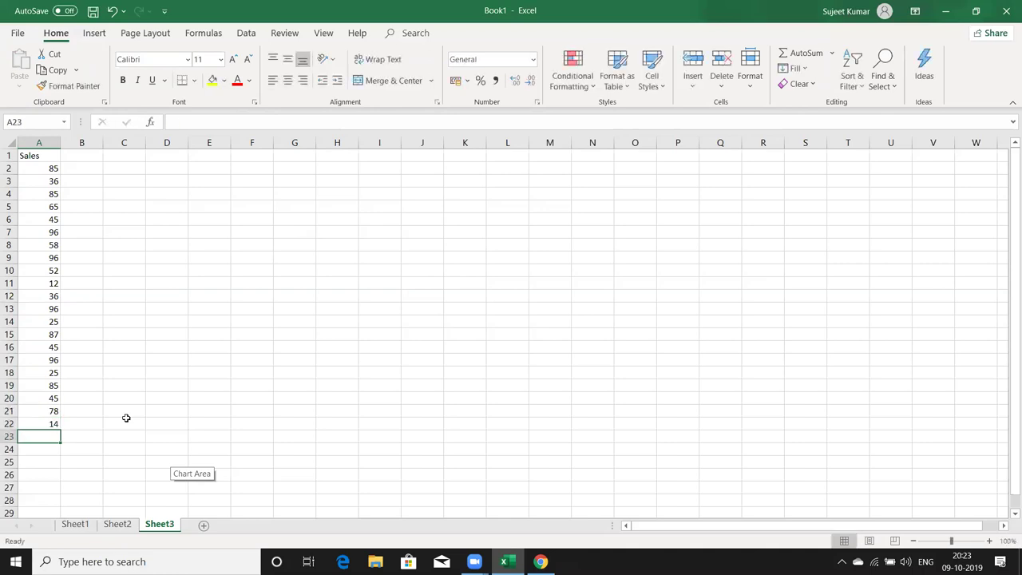
text(98)
key(Return)
text(25)
key(Return)
text(35)
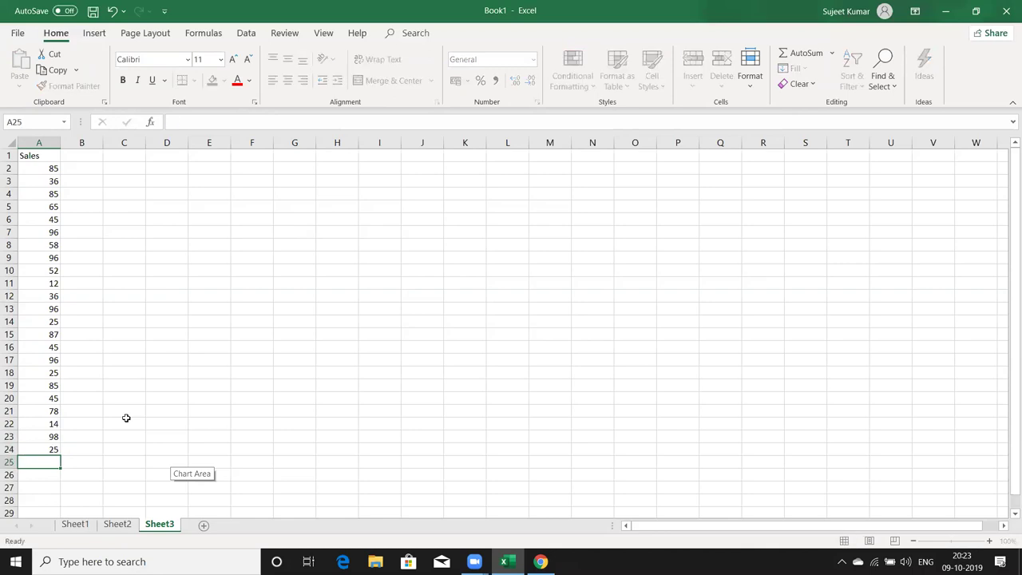
key(Return)
text(62)
key(Return)
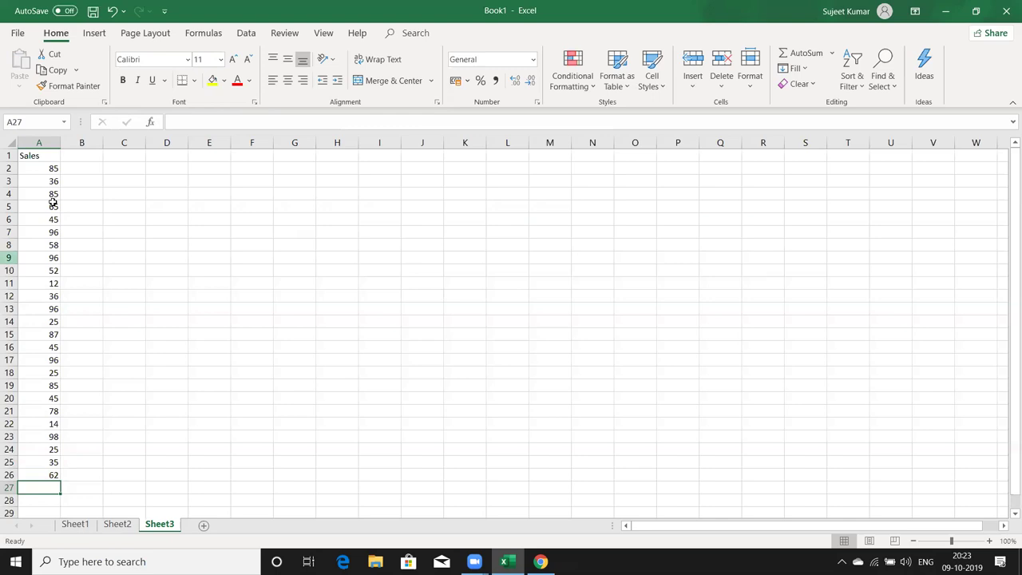
Step: Add 585, 36 and 65 below the Sales list in A27:A29
click(53, 168)
drag(45, 214, 46, 476)
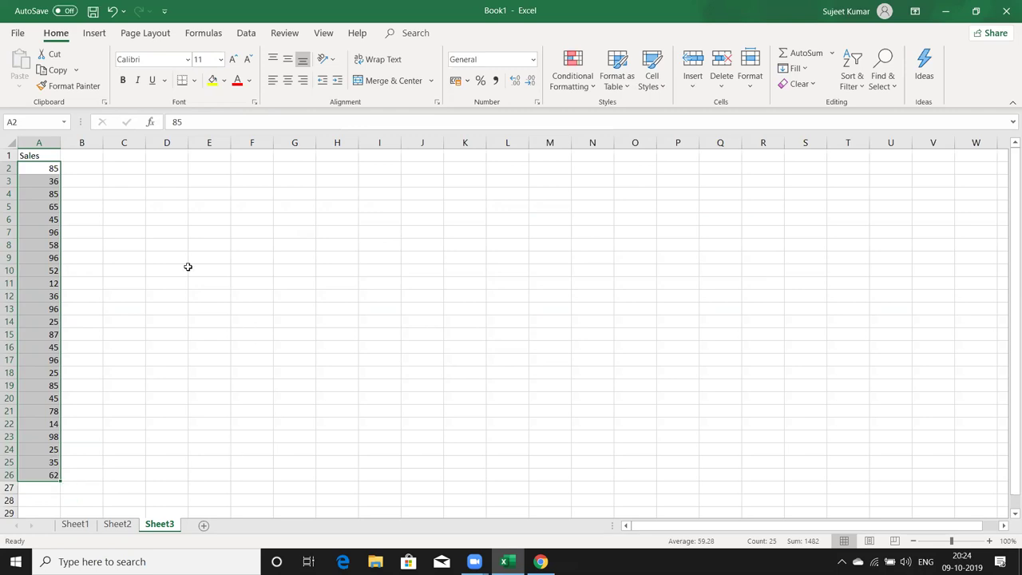
click(94, 202)
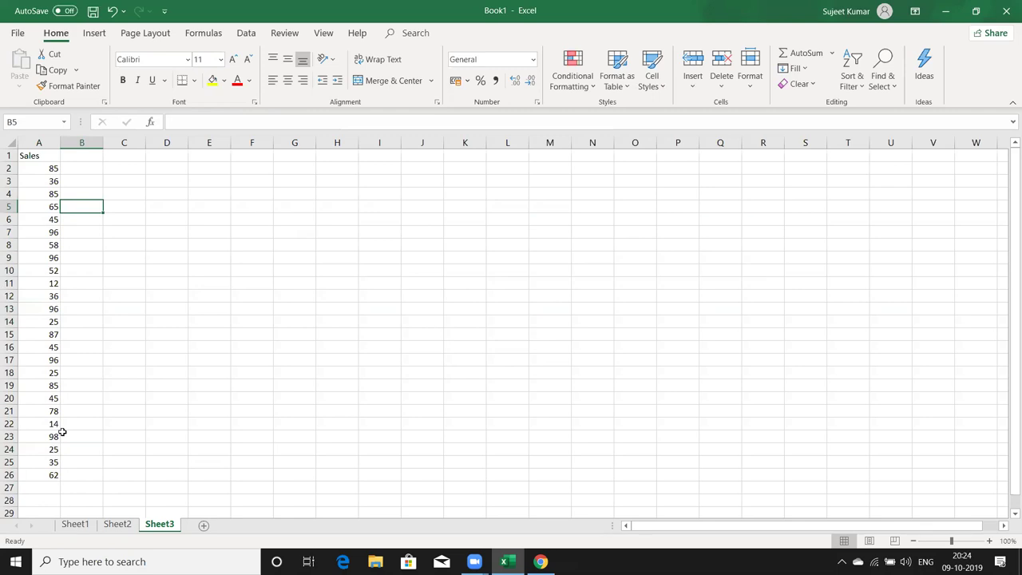
click(27, 489)
text(585)
key(Return)
text(36)
key(Return)
text(65)
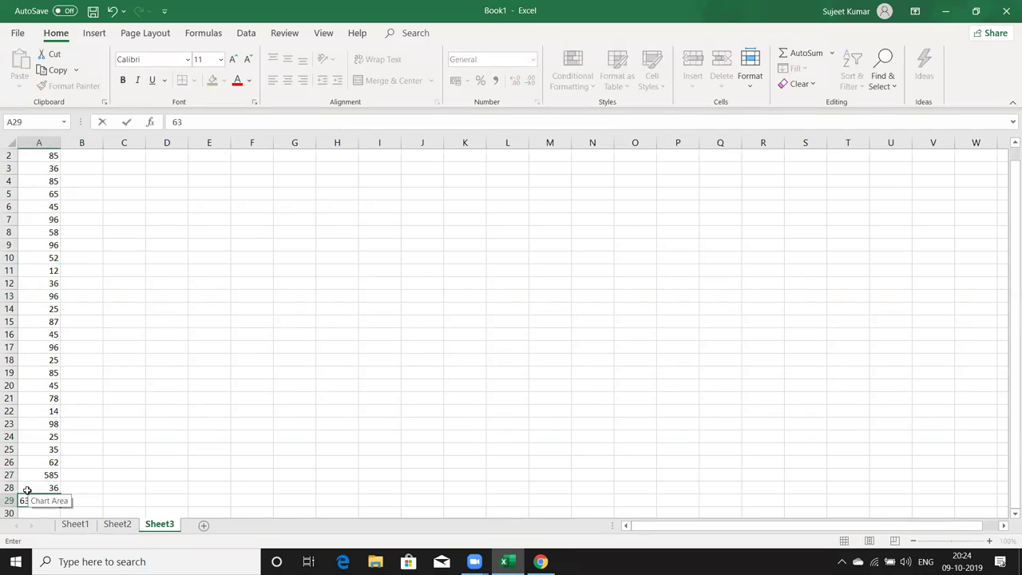
key(Return)
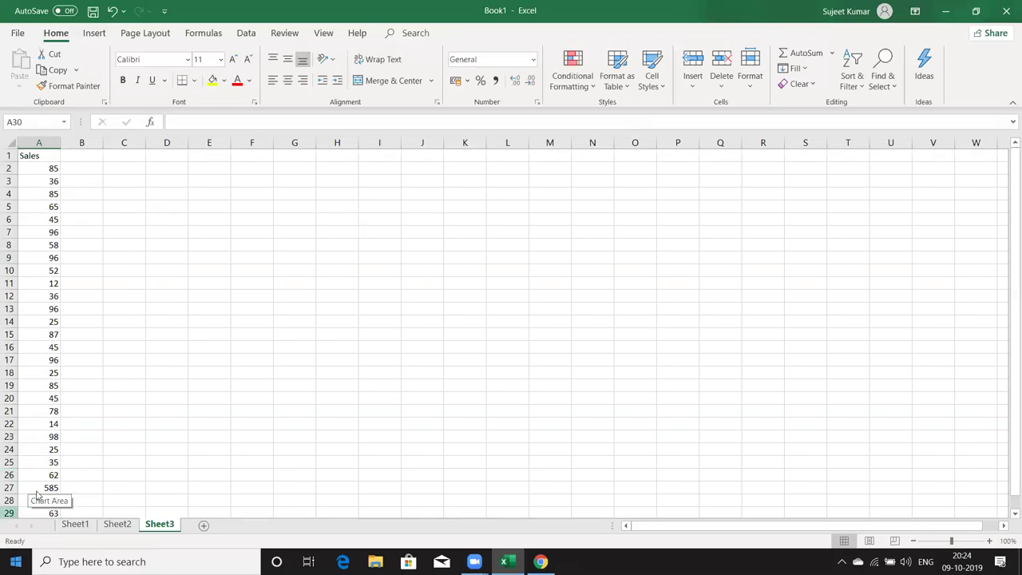
Step: Enter 85 in B8, 90 in B13, 24 in B22 and 90 in B26
click(76, 248)
text(85)
key(Return)
click(86, 311)
text(90)
key(Return)
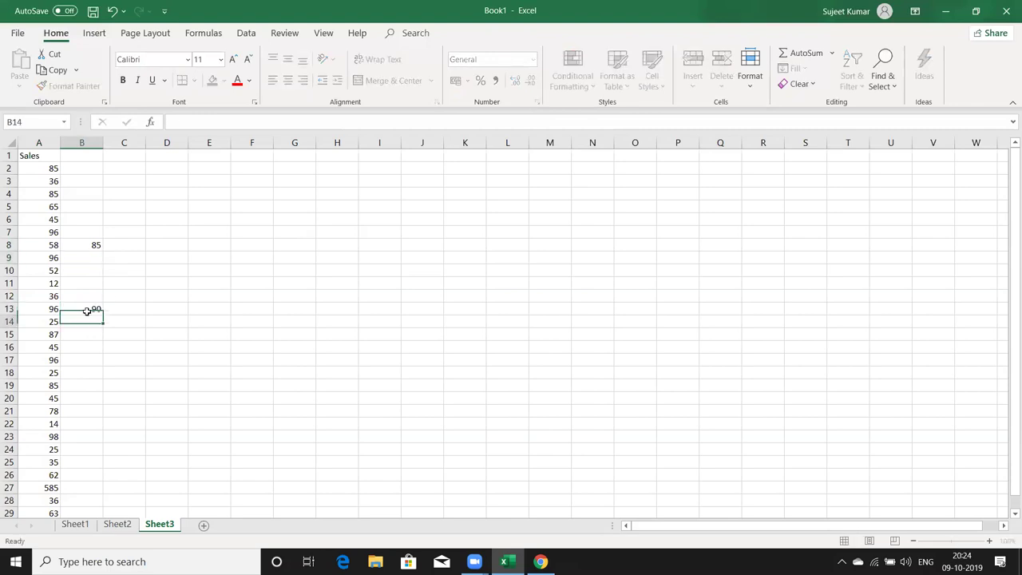
click(65, 424)
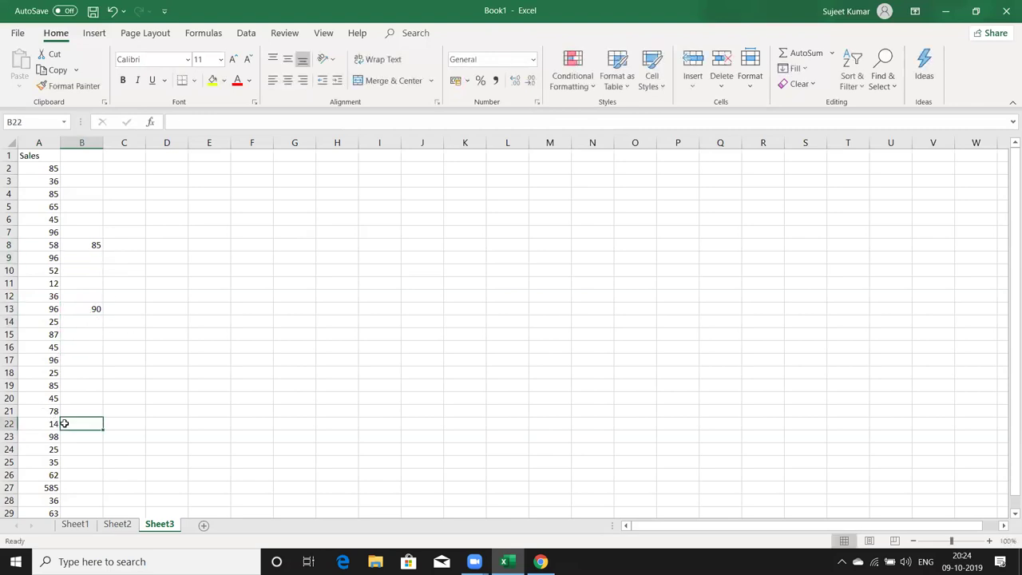
text(24)
key(Return)
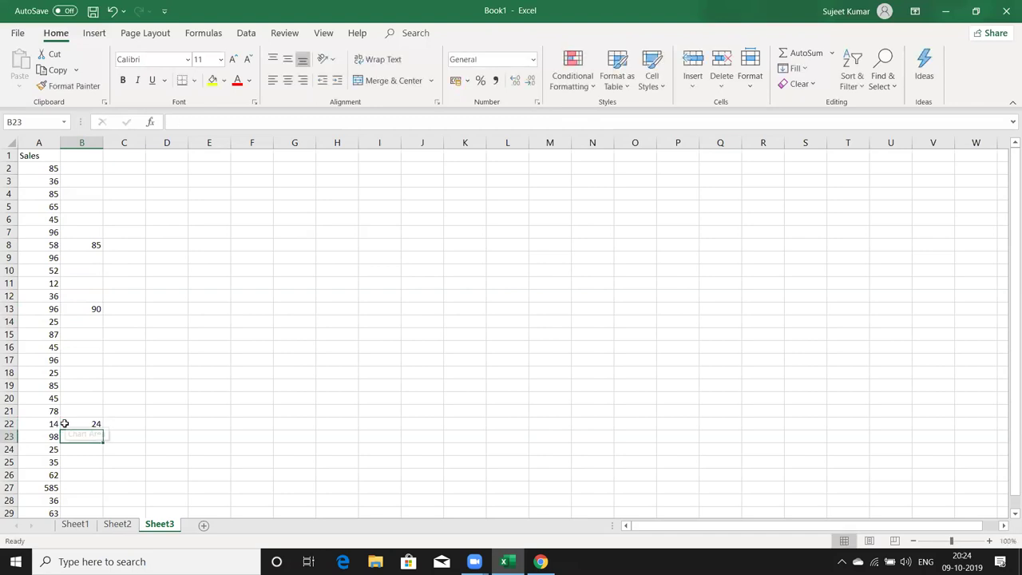
click(69, 476)
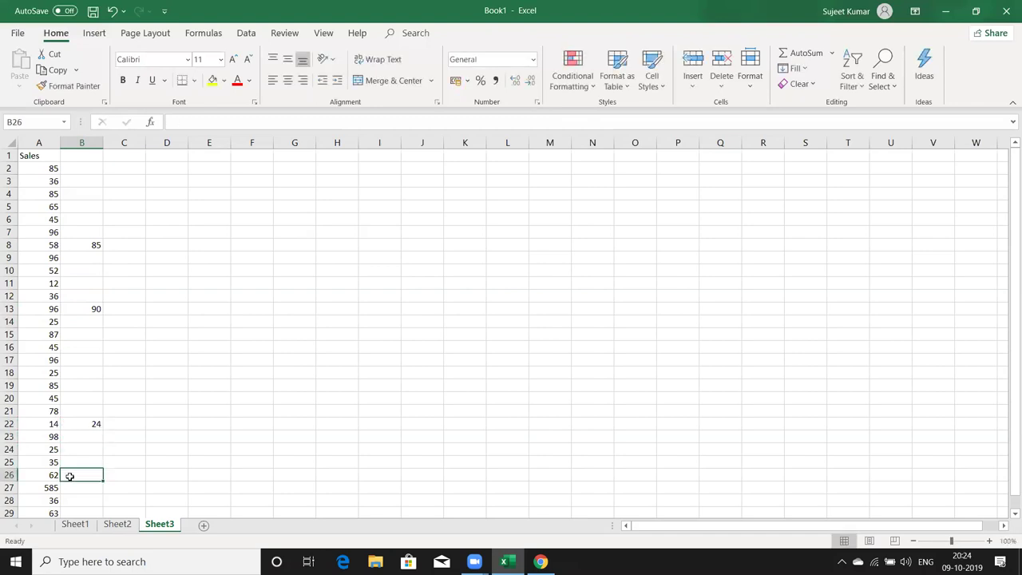
text(90)
key(Return)
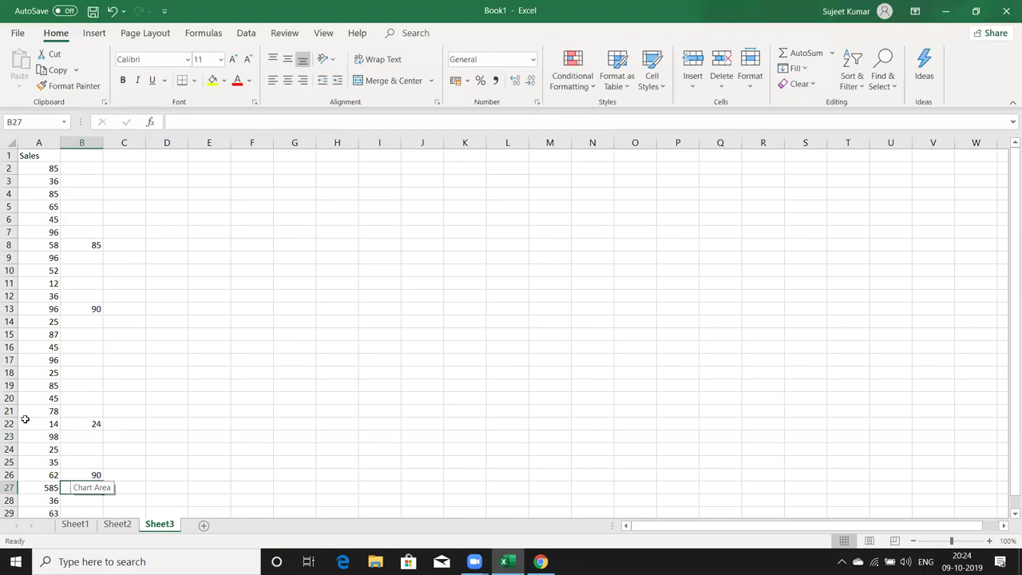
Step: Check the new column B entries in B8 and B13
click(71, 245)
click(29, 237)
click(72, 307)
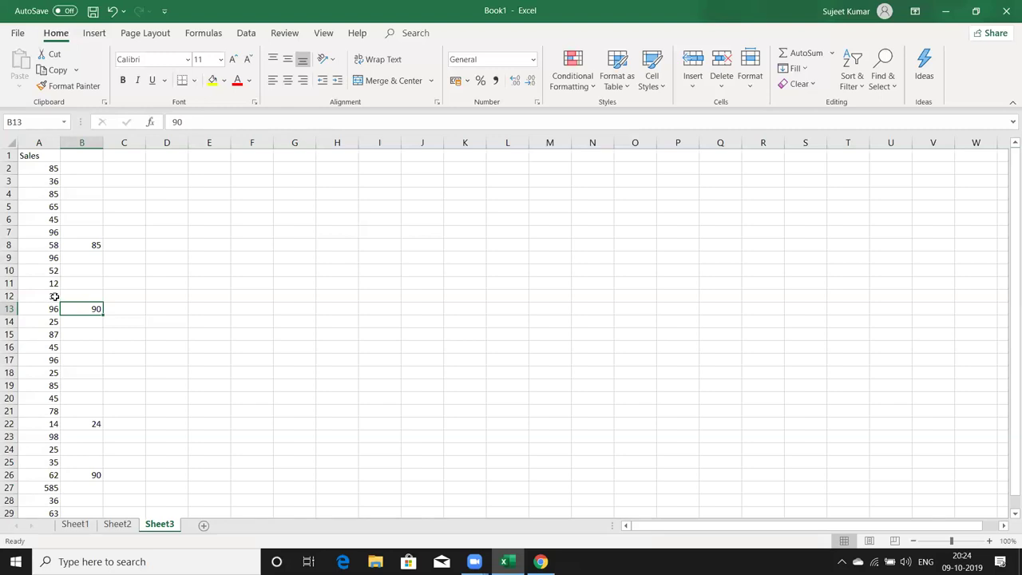
click(126, 313)
scroll(128, 318, down, 5)
scroll(128, 318, up, 5)
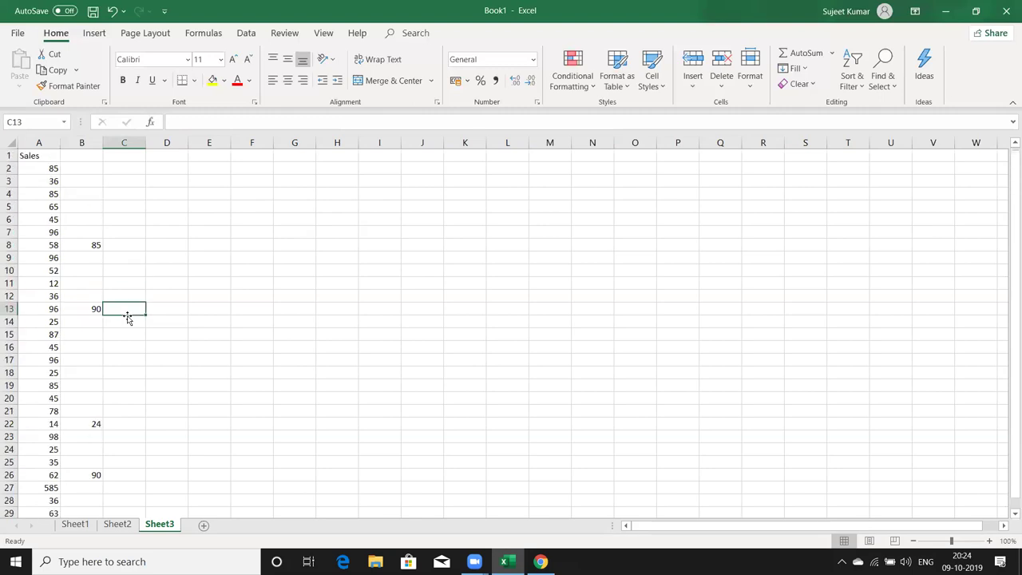
Step: Copy column B and select column A as the paste target
click(82, 138)
key(ctrl+c)
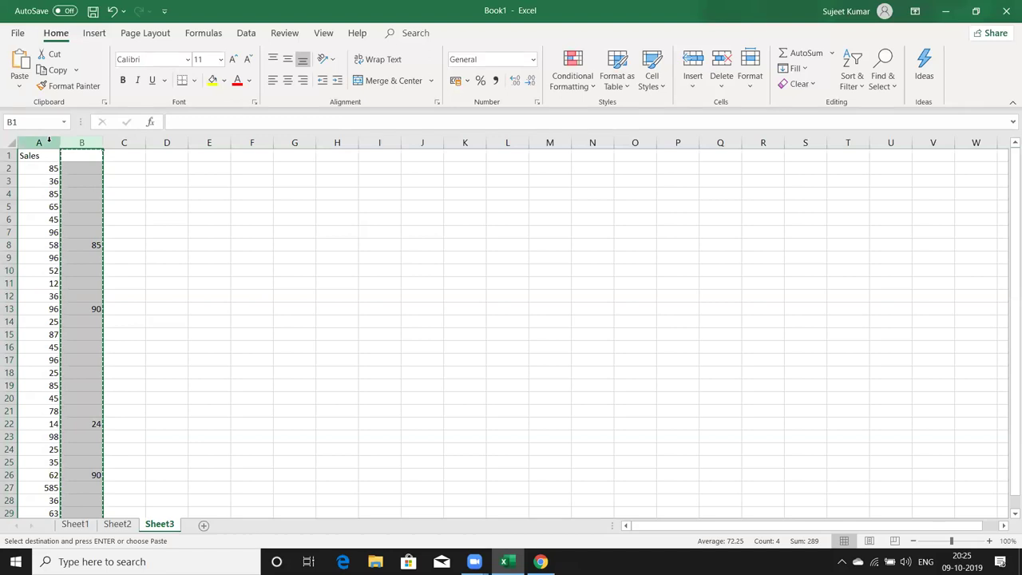
click(49, 141)
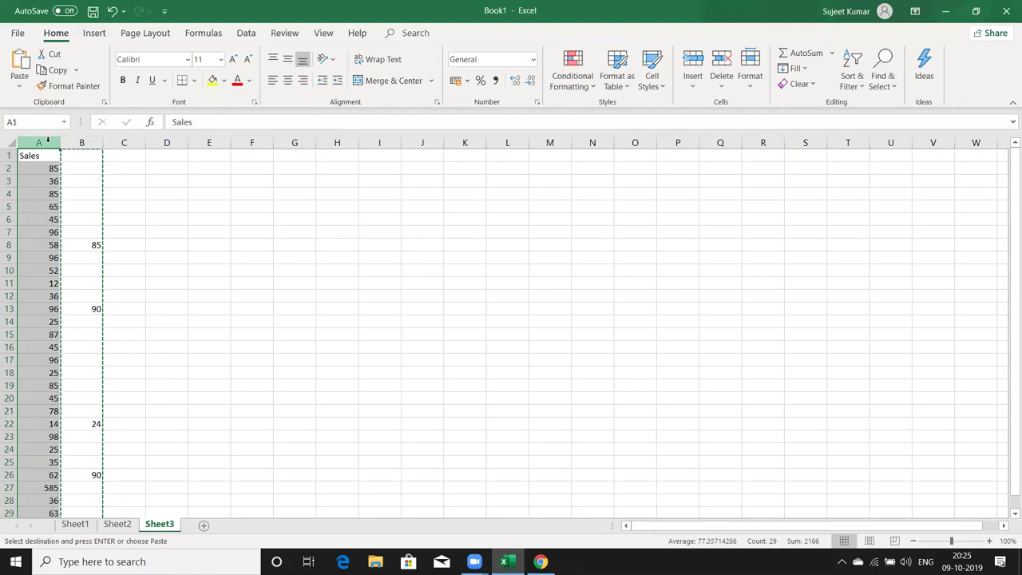
right_click(54, 156)
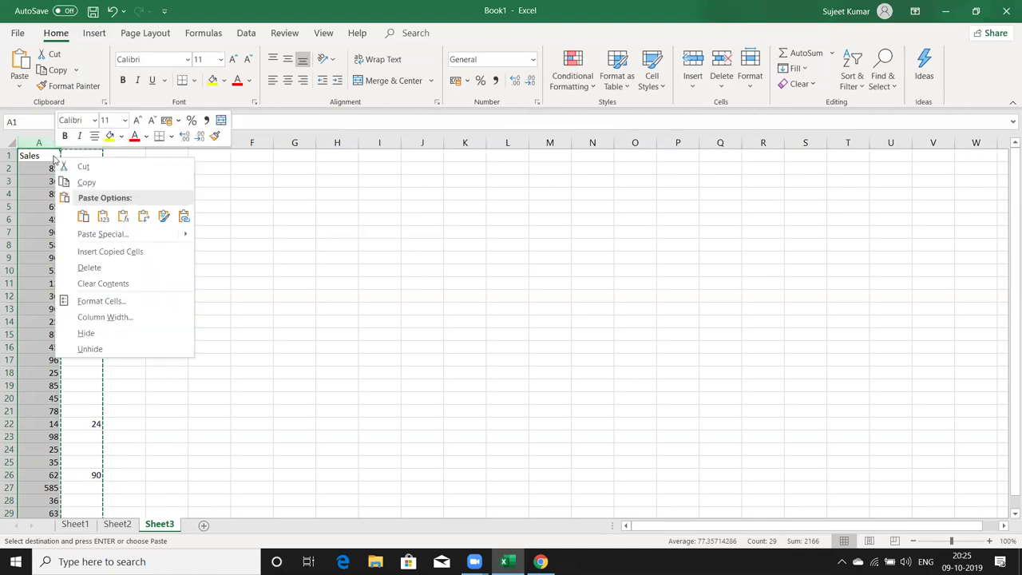
click(103, 234)
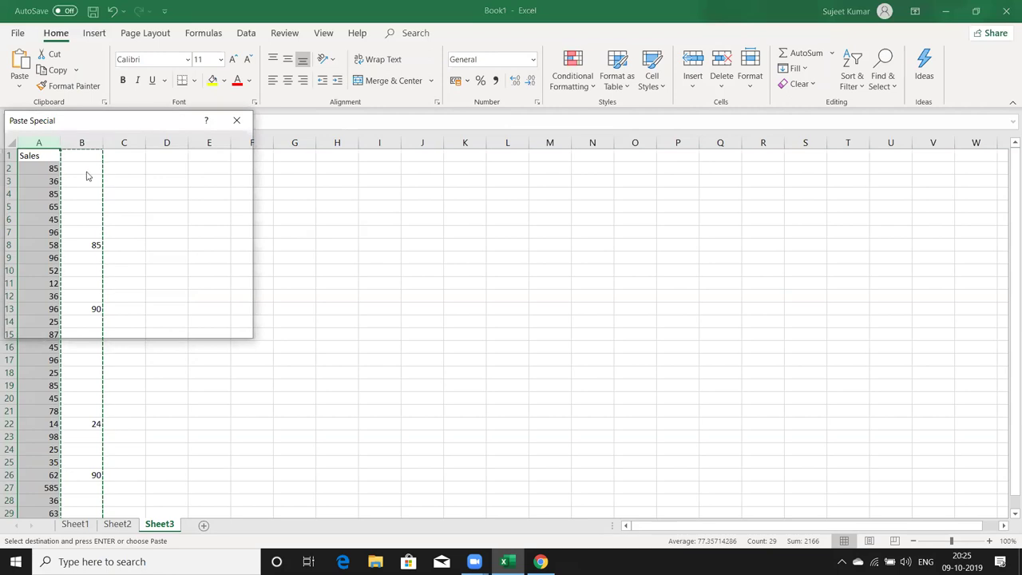
drag(103, 123, 324, 148)
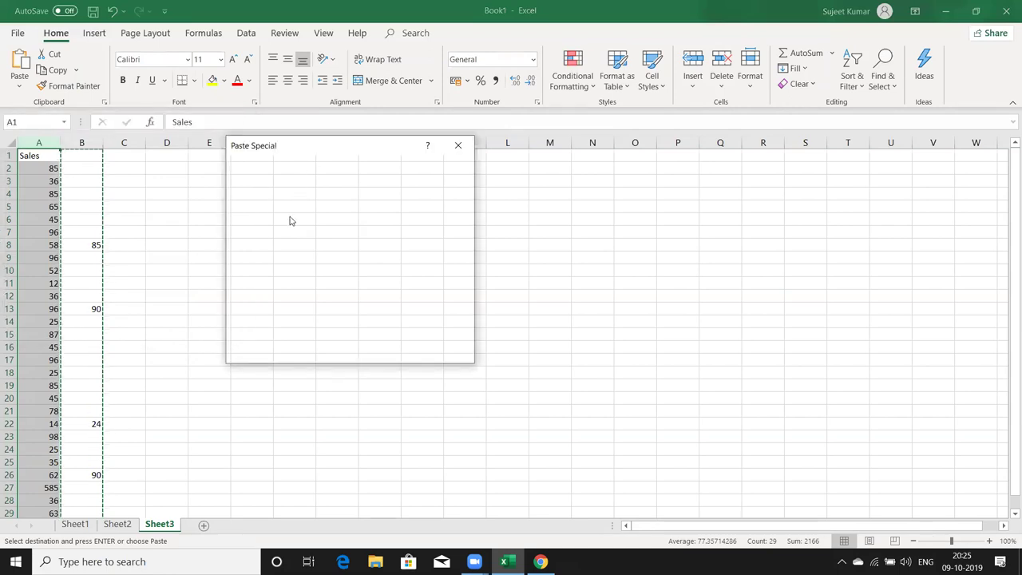
click(458, 146)
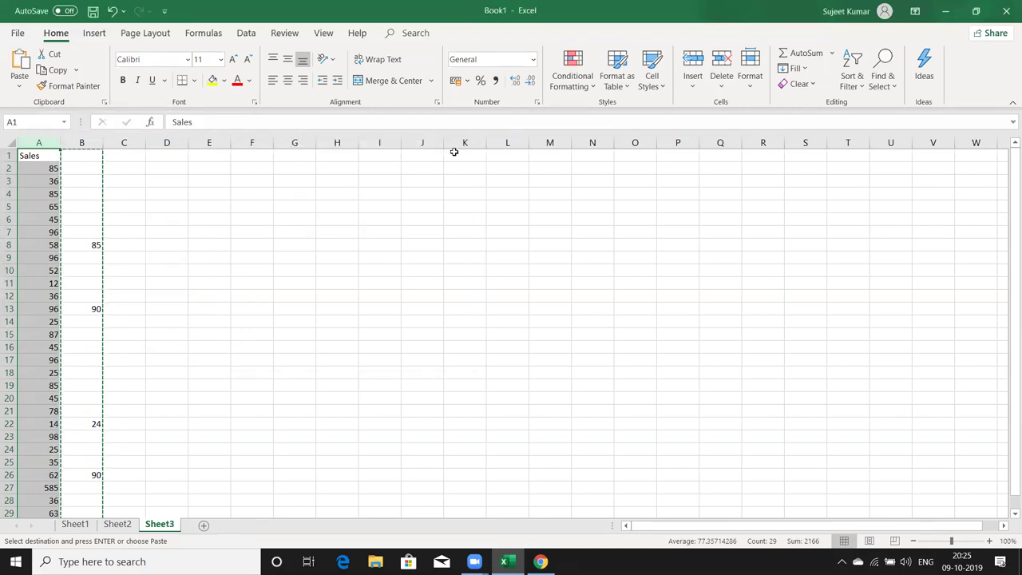
Step: Paste Special column B into column A with Skip blanks ticked
right_click(52, 170)
click(89, 248)
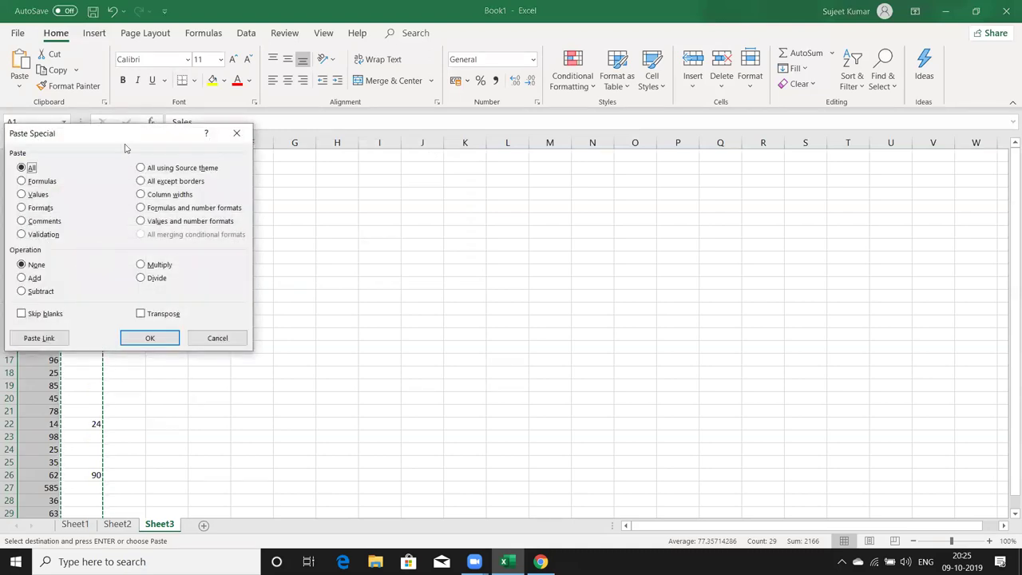
drag(130, 132, 326, 134)
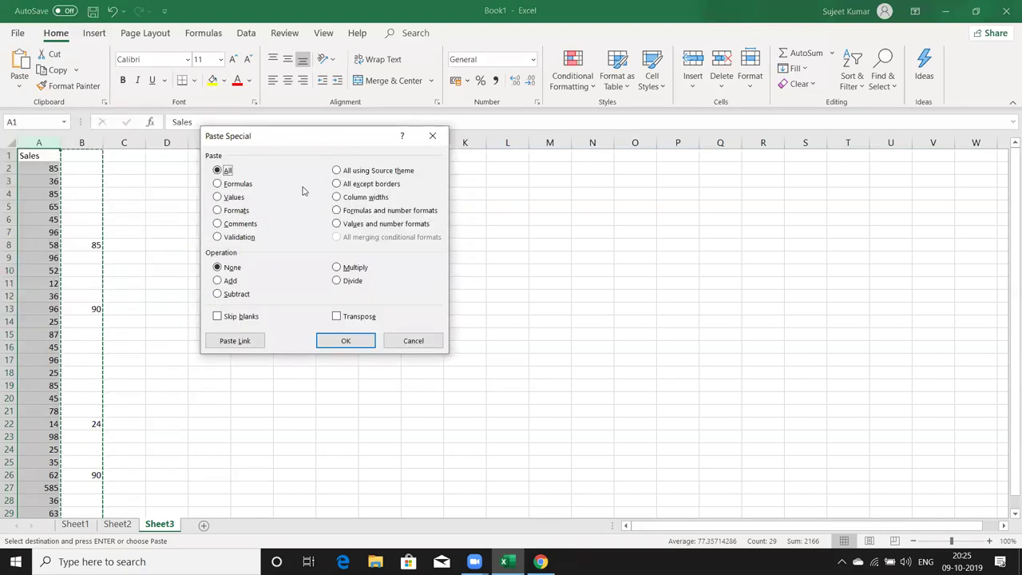
click(233, 318)
click(319, 342)
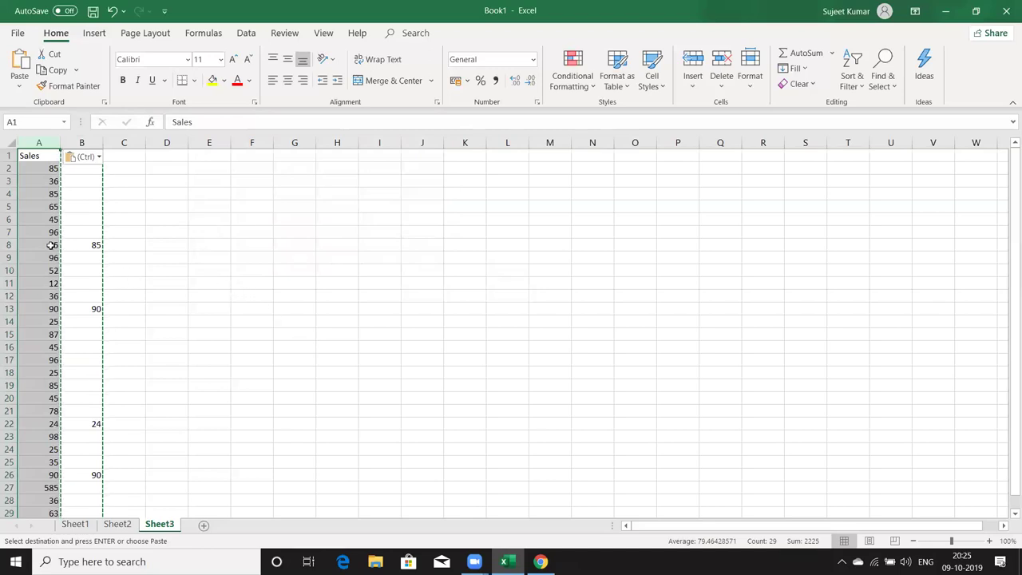
Step: Compare rows 8, 13, 22 and 26 across columns A and B
drag(48, 245, 84, 245)
drag(53, 308, 90, 309)
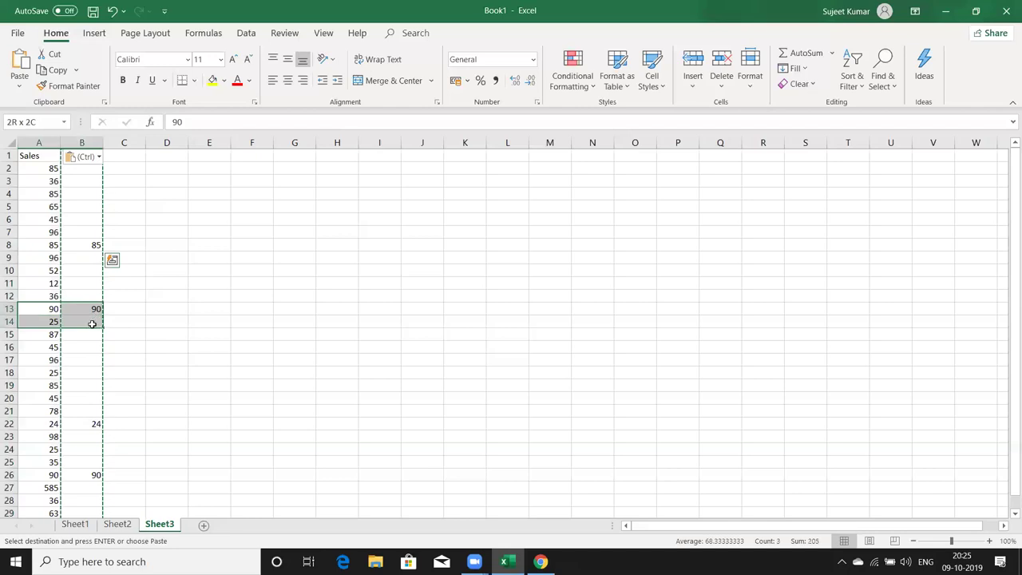
drag(42, 423, 86, 423)
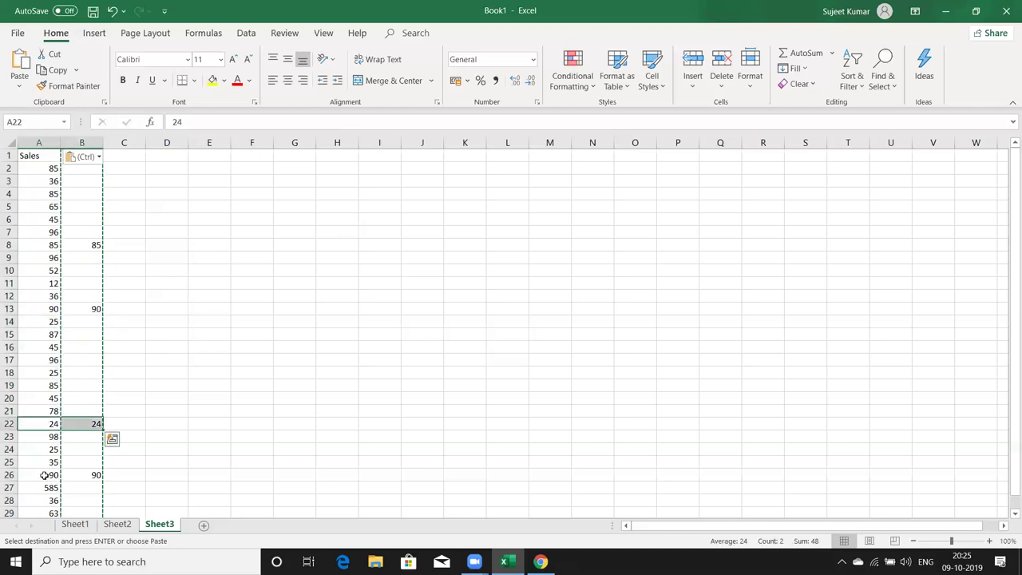
drag(45, 475, 87, 474)
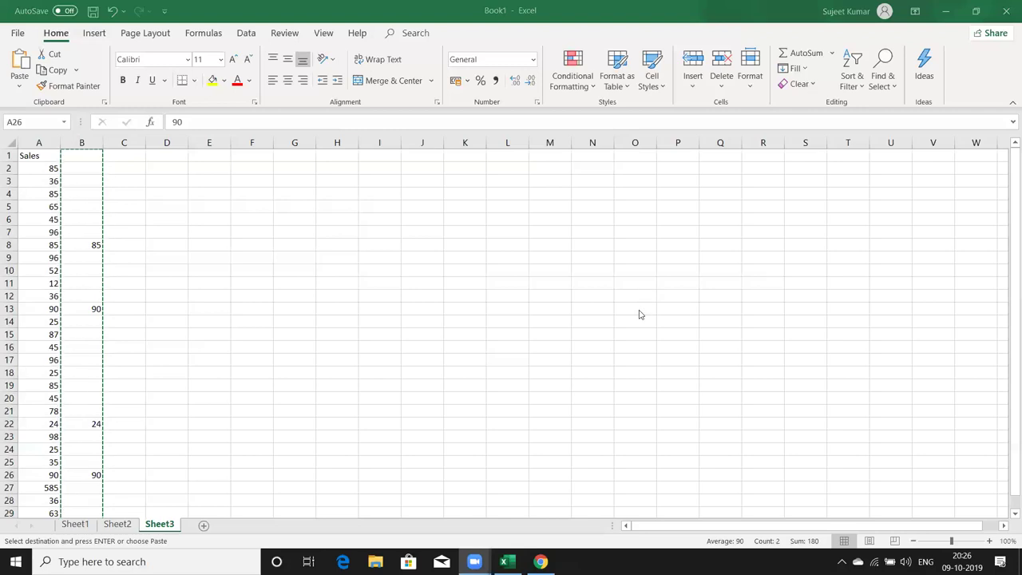
key(ctrl+v)
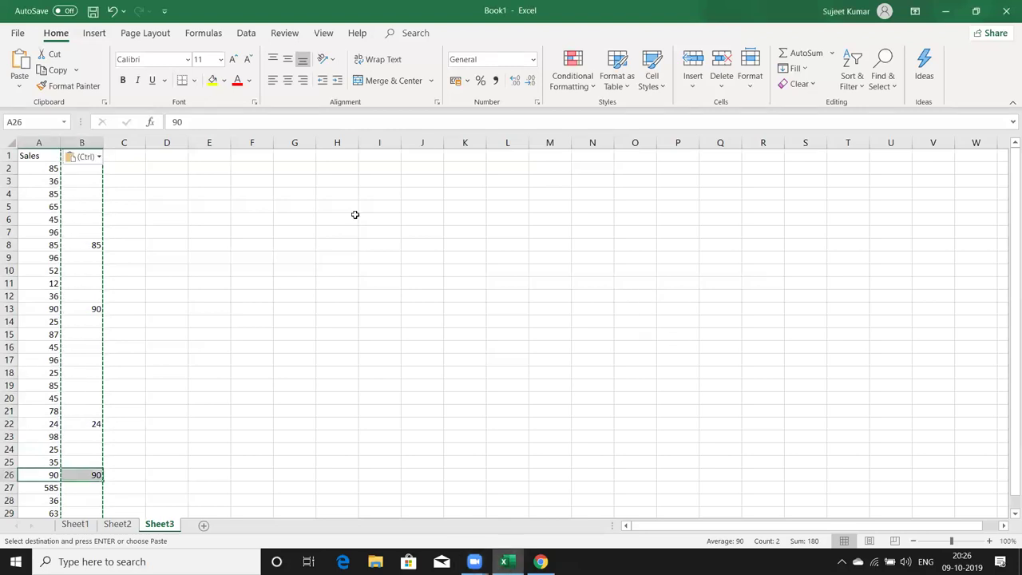
click(231, 194)
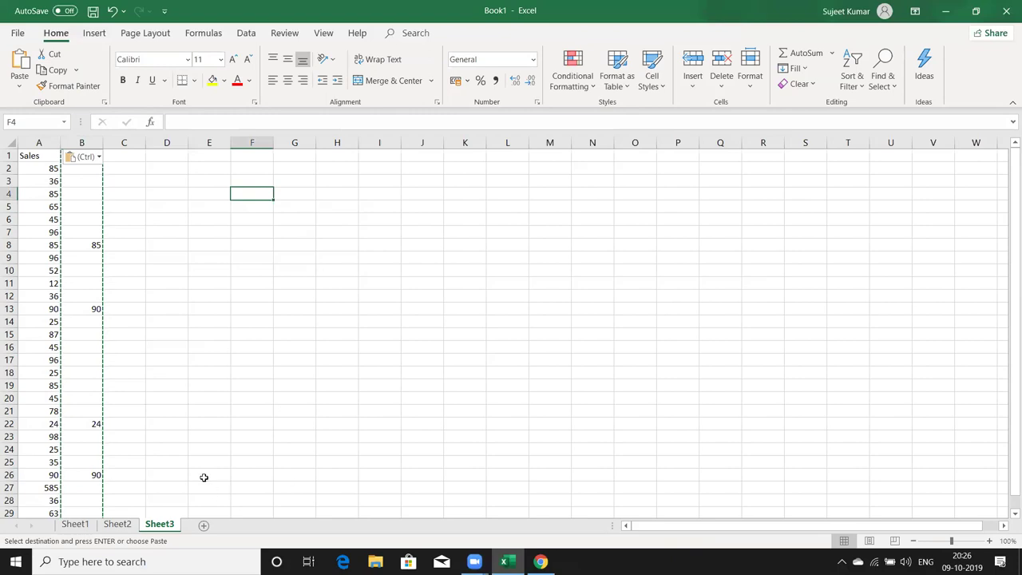
Step: On Sheet2, paste the names from A5:A10 transposed into B15:G15
click(118, 524)
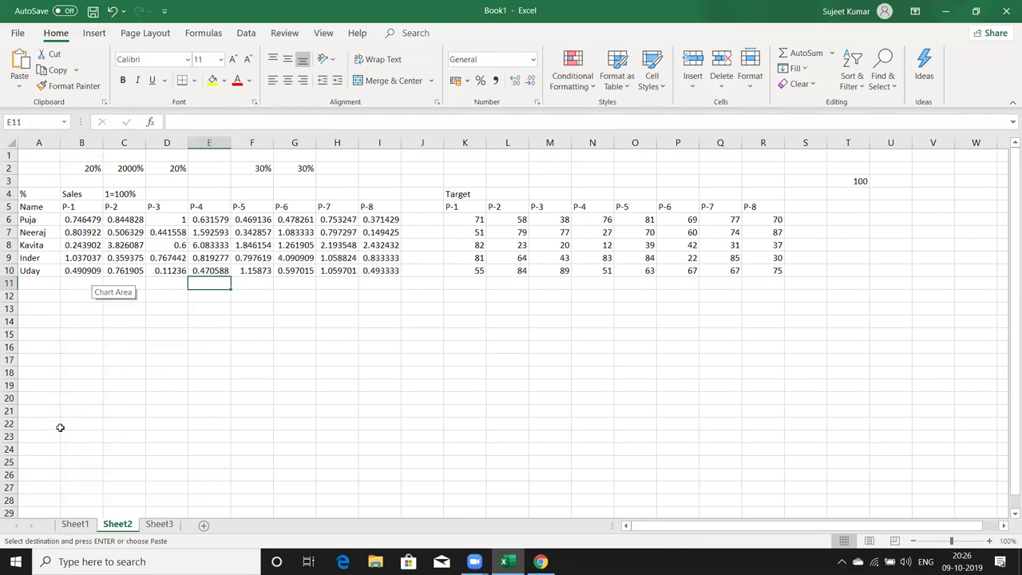
click(80, 513)
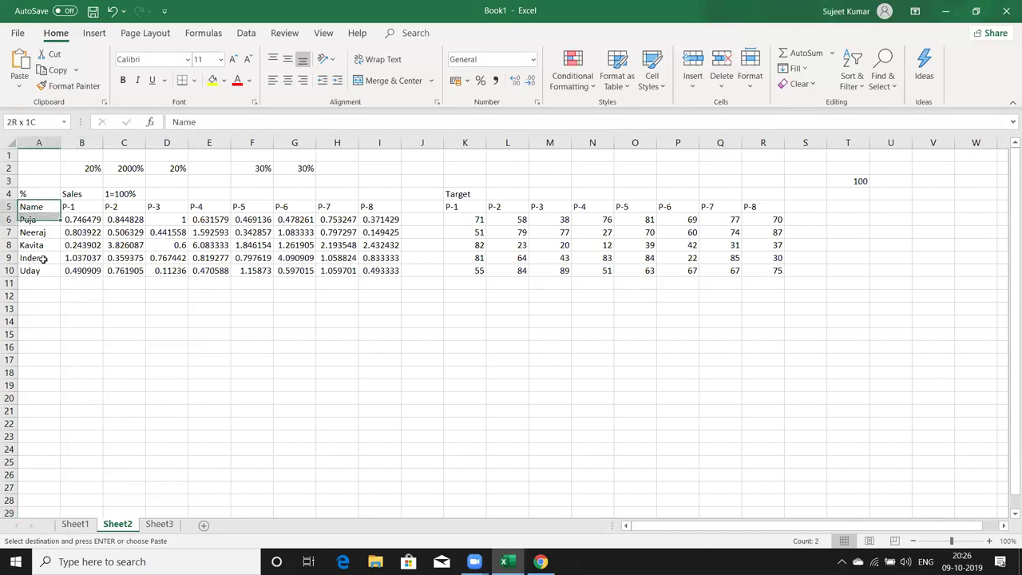
drag(49, 207, 40, 271)
key(ctrl+v)
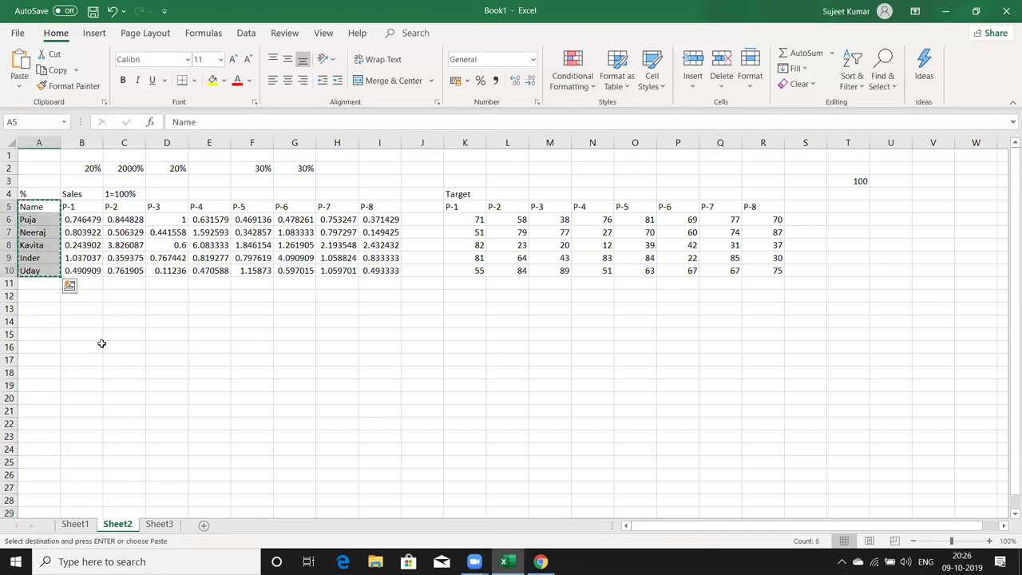
click(96, 334)
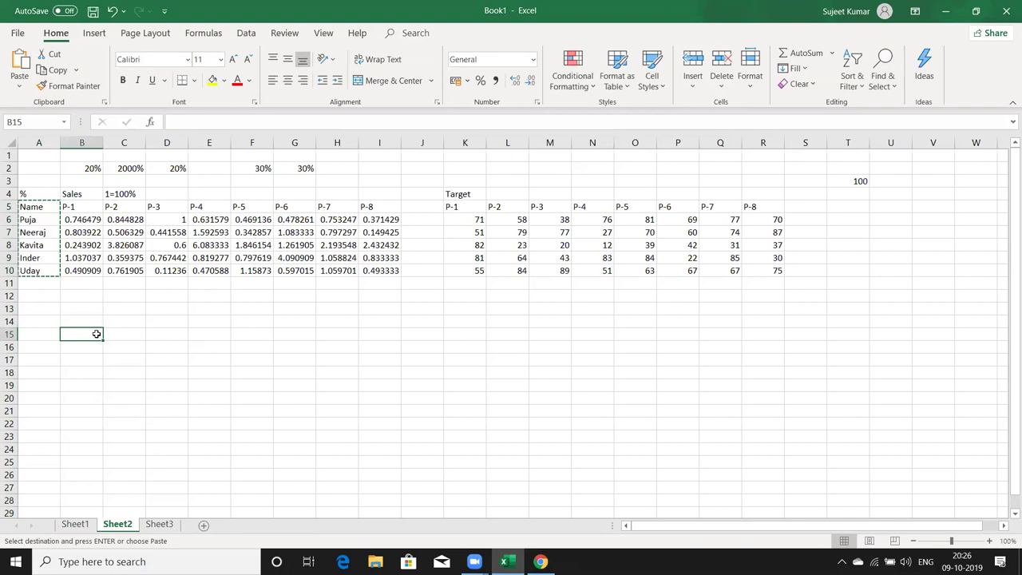
right_click(96, 334)
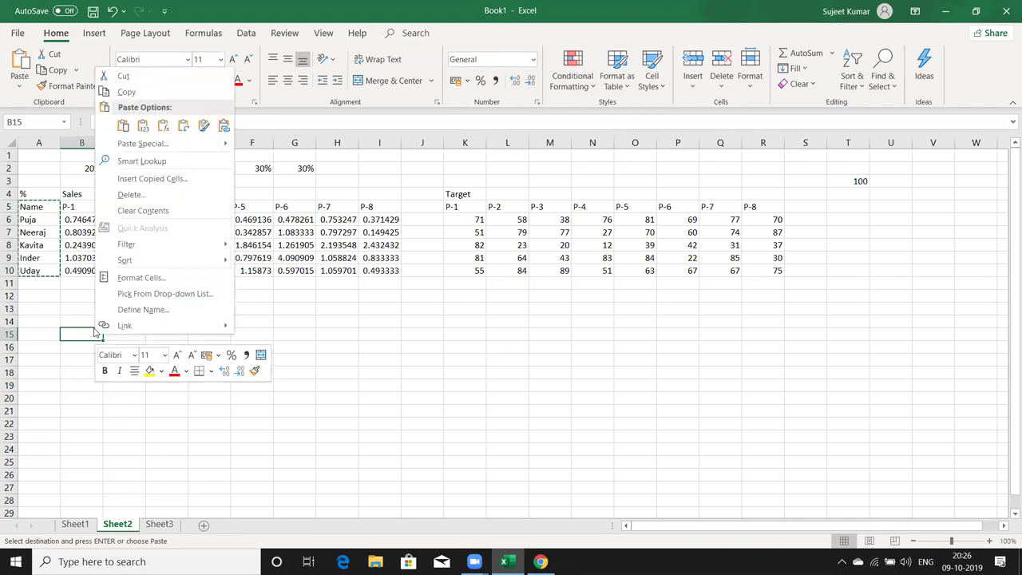
click(186, 143)
click(216, 212)
click(204, 235)
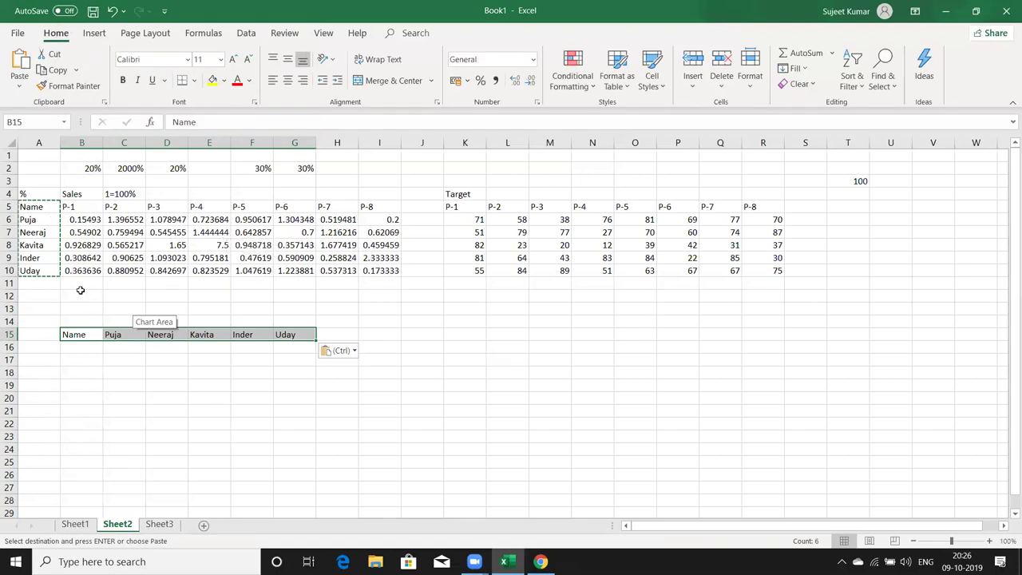
Step: On a new sheet, paste the names into column A and enter Sales 85, 36, 96, 45, 65 in column B
double_click(198, 528)
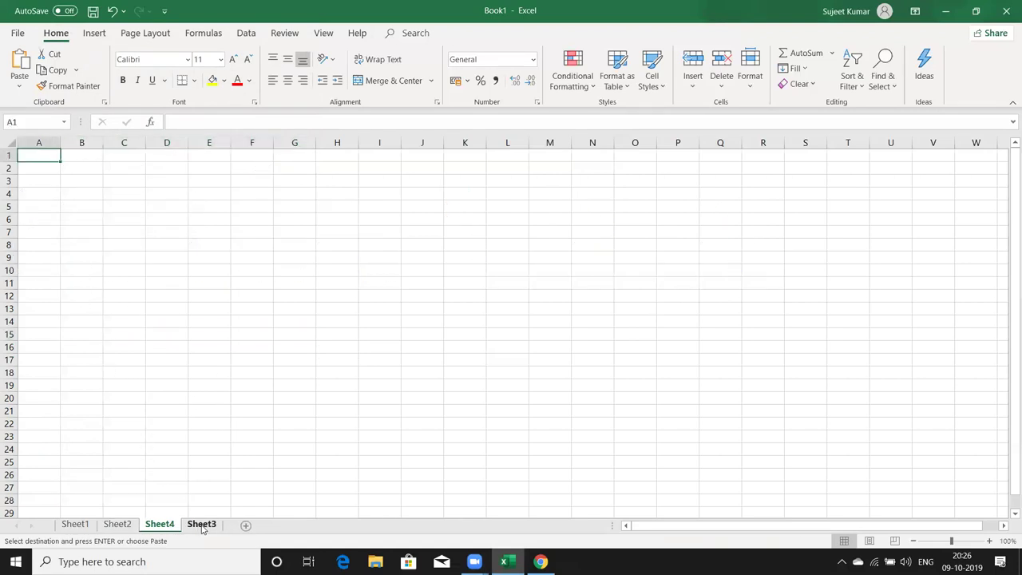
text(Name Puja Neeraj Kavita Inder Uday)
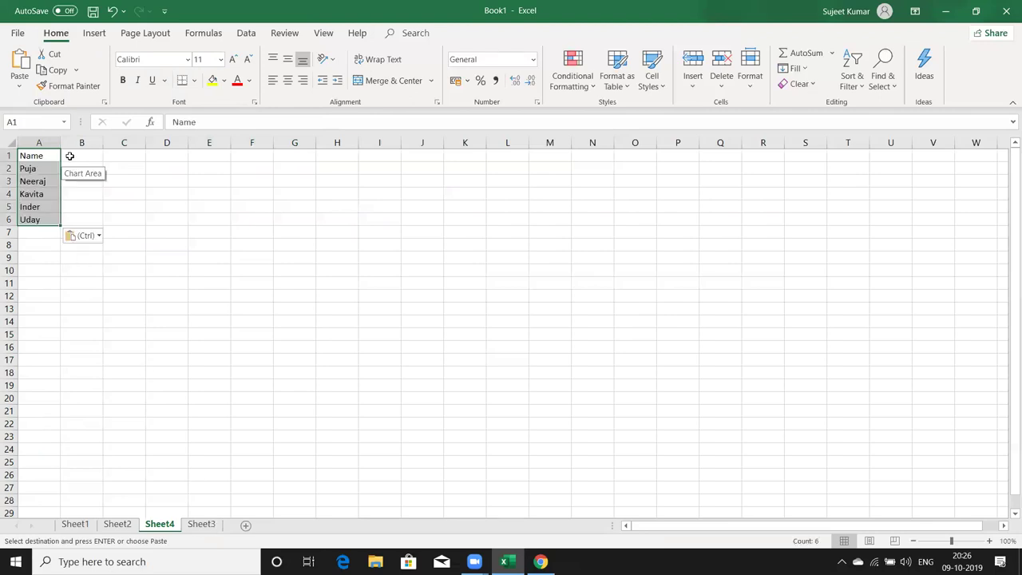
click(73, 156)
text(Sales)
key(Return)
text(85)
key(Return)
text(36)
key(Return)
text(96)
key(Return)
text(45)
key(Return)
text(65)
key(Return)
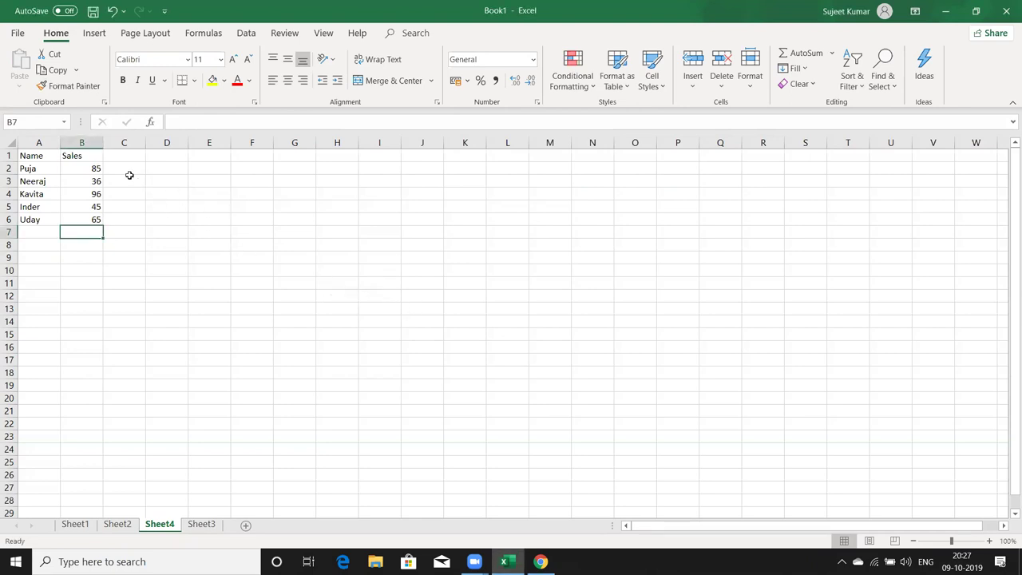
Step: Fill the A1:B6 table yellow and apply All Borders
drag(58, 156, 88, 217)
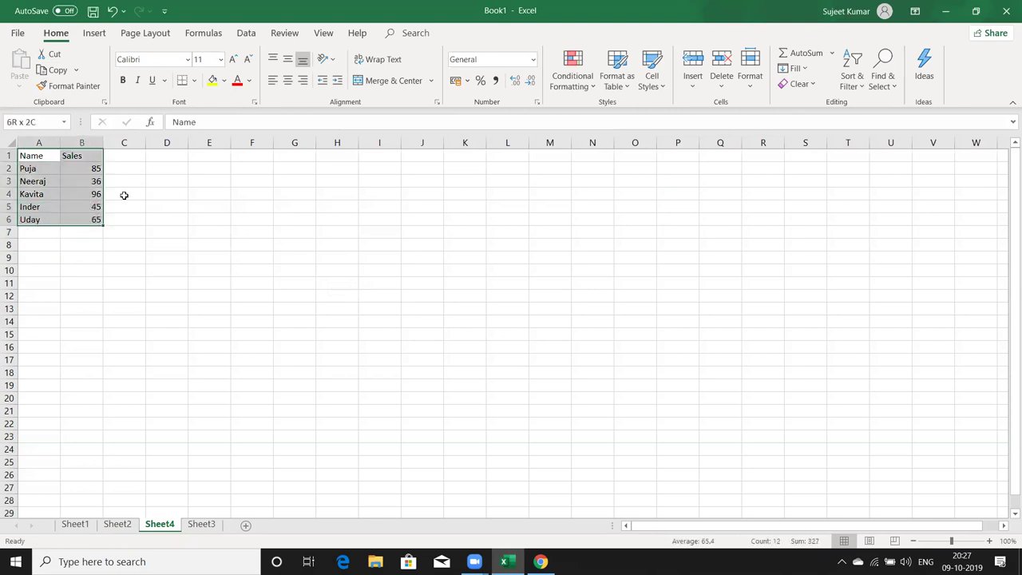
click(212, 81)
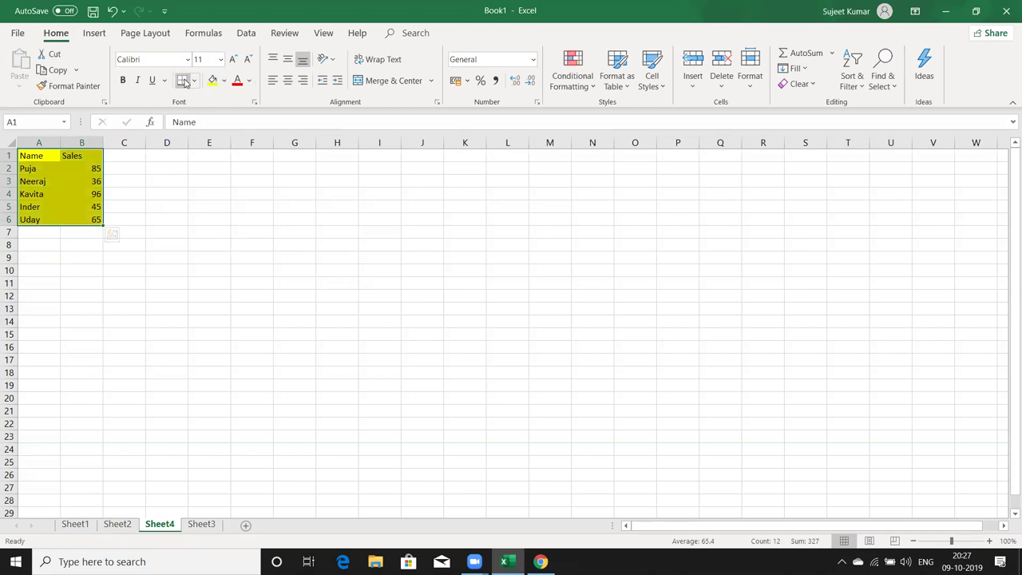
click(196, 83)
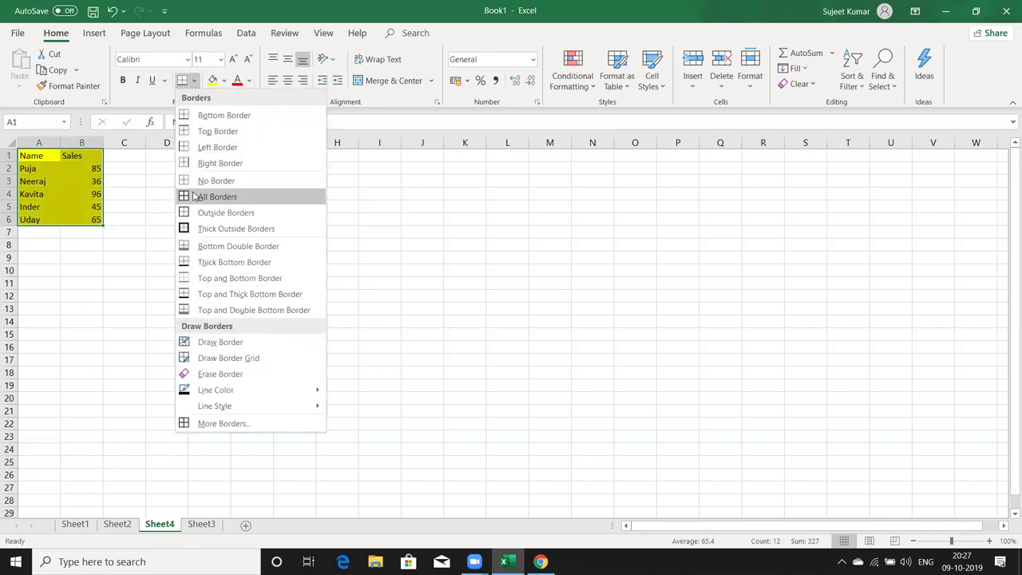
click(194, 195)
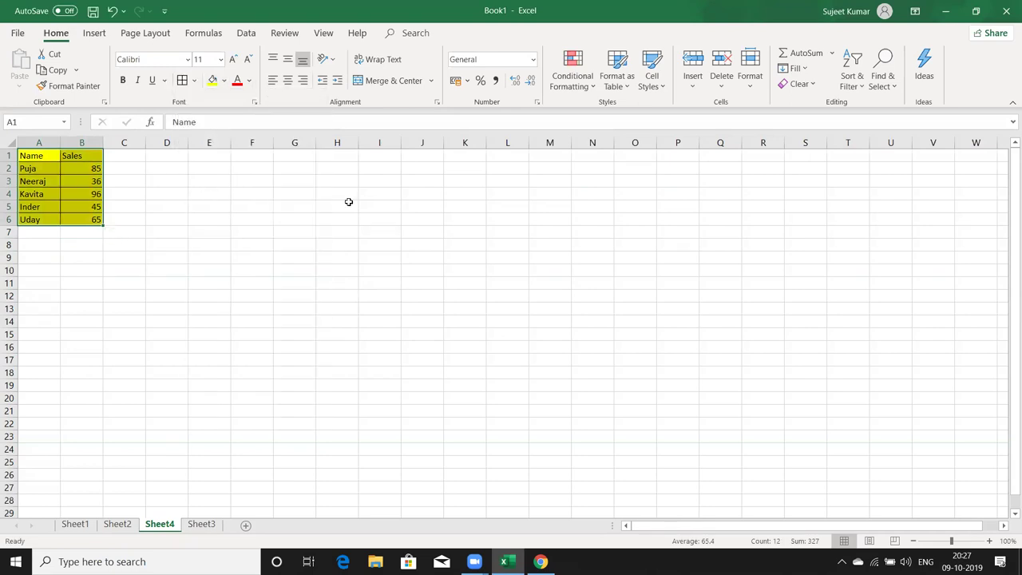
click(405, 164)
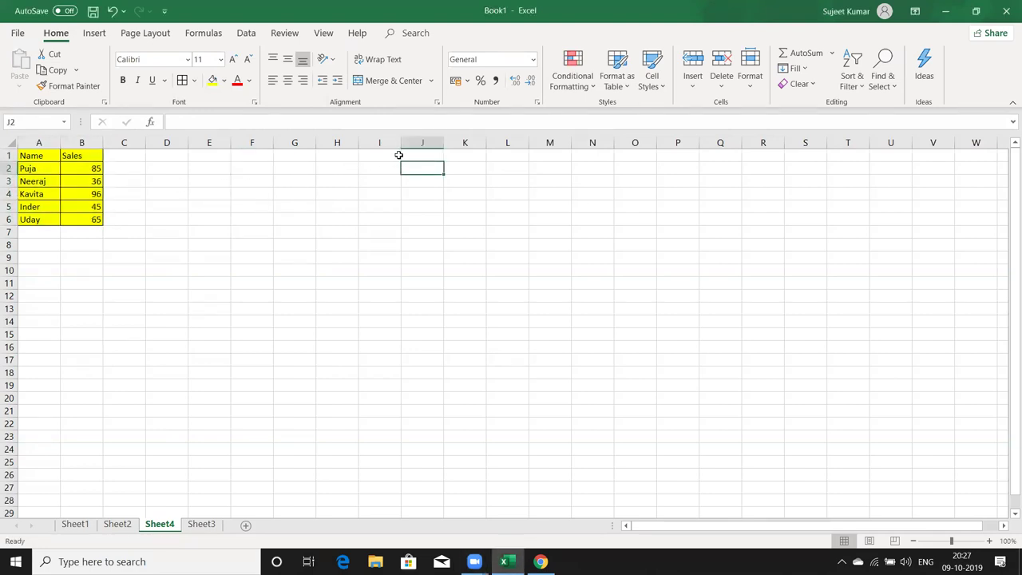
click(397, 155)
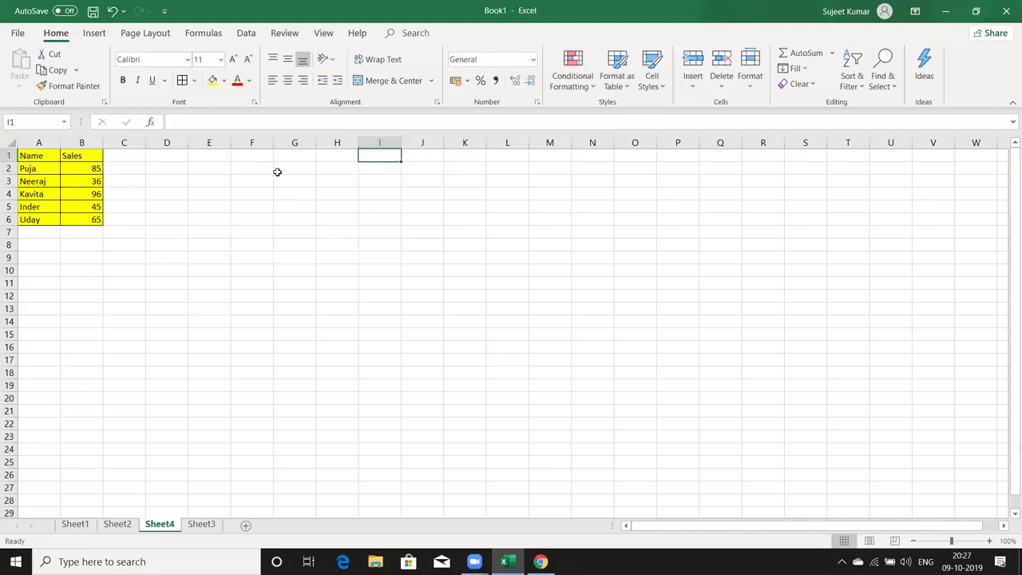
Step: Enter =A1 in I1 and fill it across I1:J6 to mirror the table
text(=)
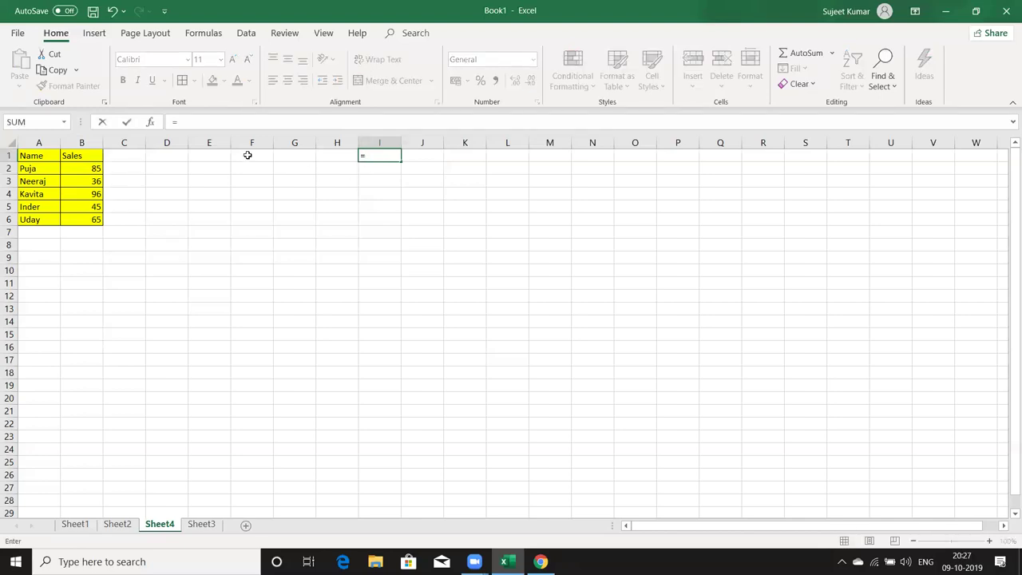
click(31, 156)
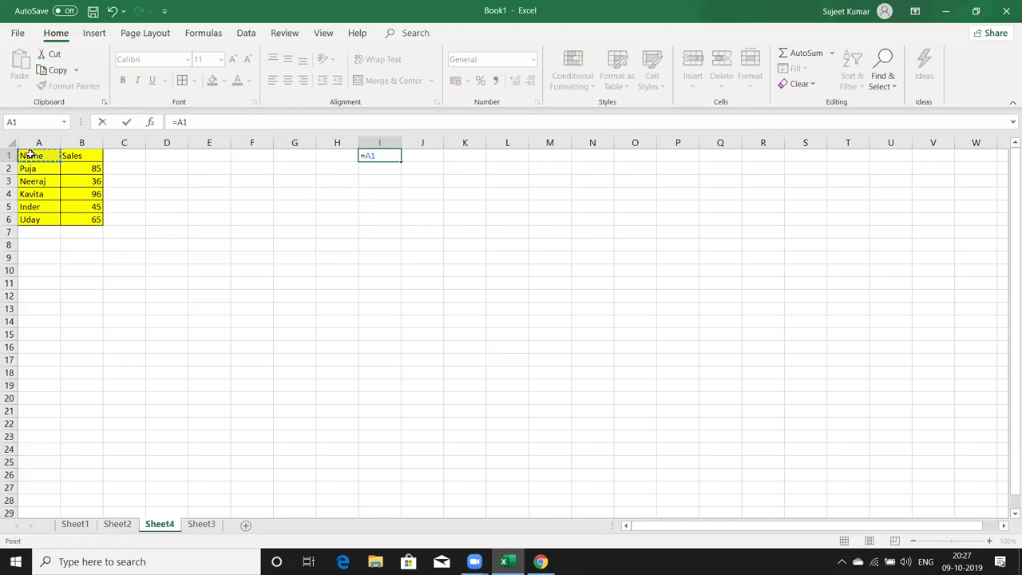
key(Return)
key(Up)
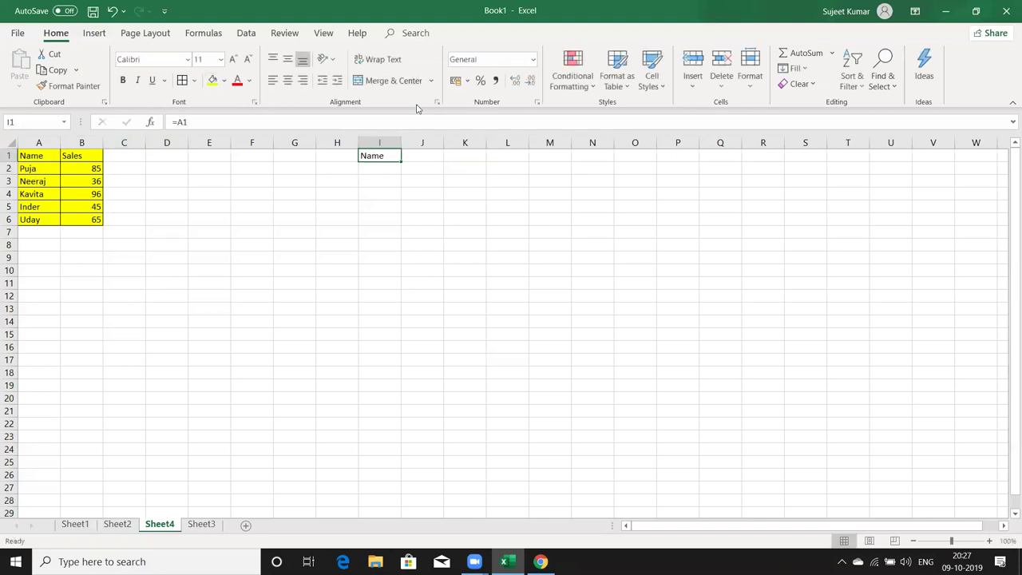
mouse_move(399, 162)
mouse_down()
mouse_move(501, 156)
mouse_move(444, 157)
mouse_move(441, 226)
mouse_up()
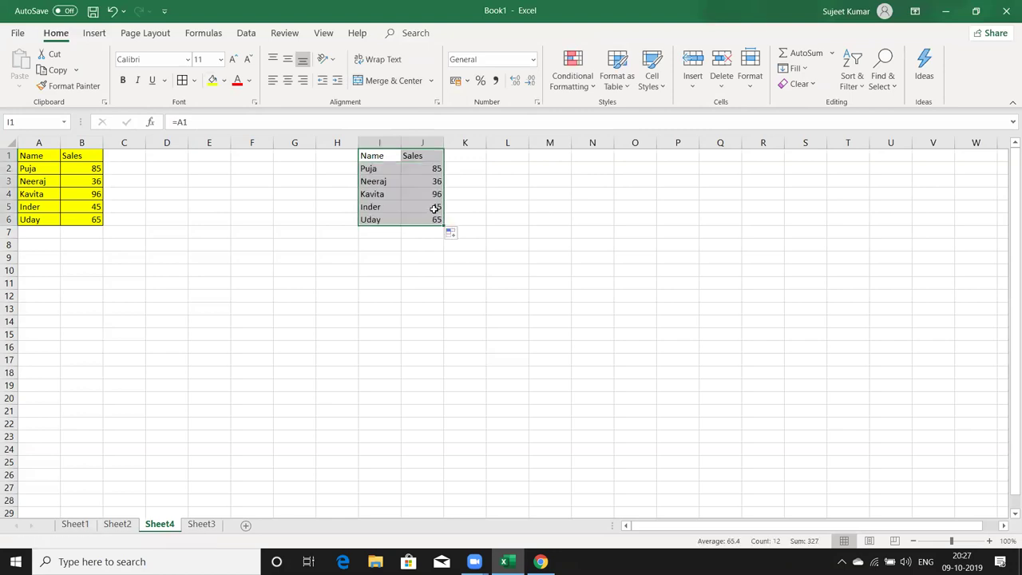
Step: Change Puja's sales in B2 to 69
click(99, 171)
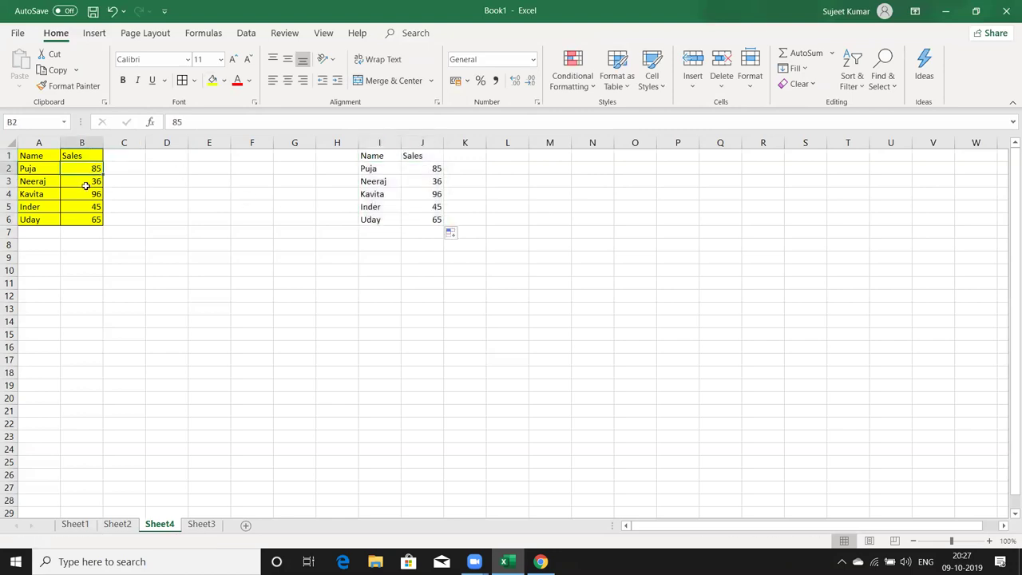
text(69)
key(Return)
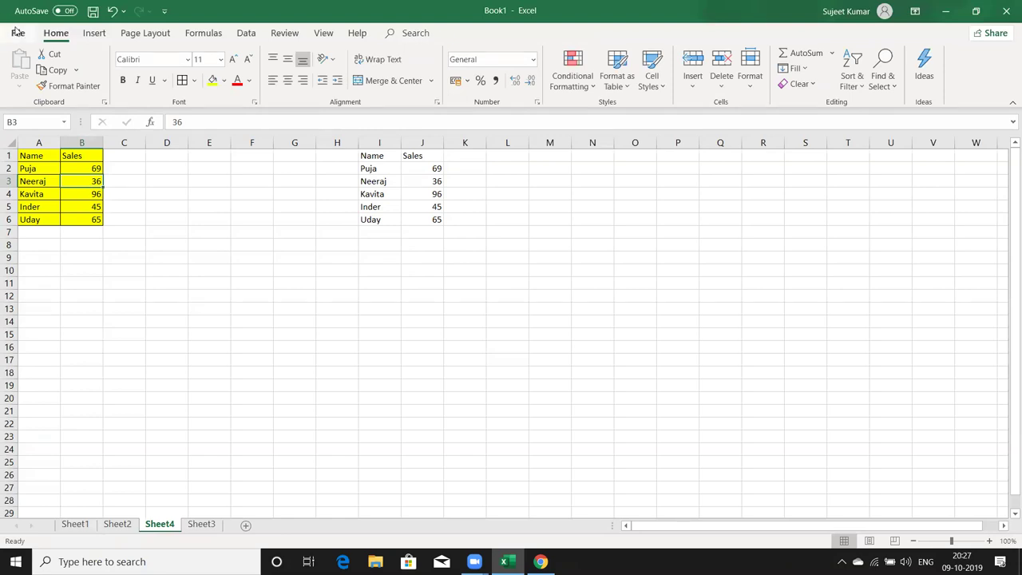
Step: Open CData from the Recent workbooks list under File > Open
click(17, 32)
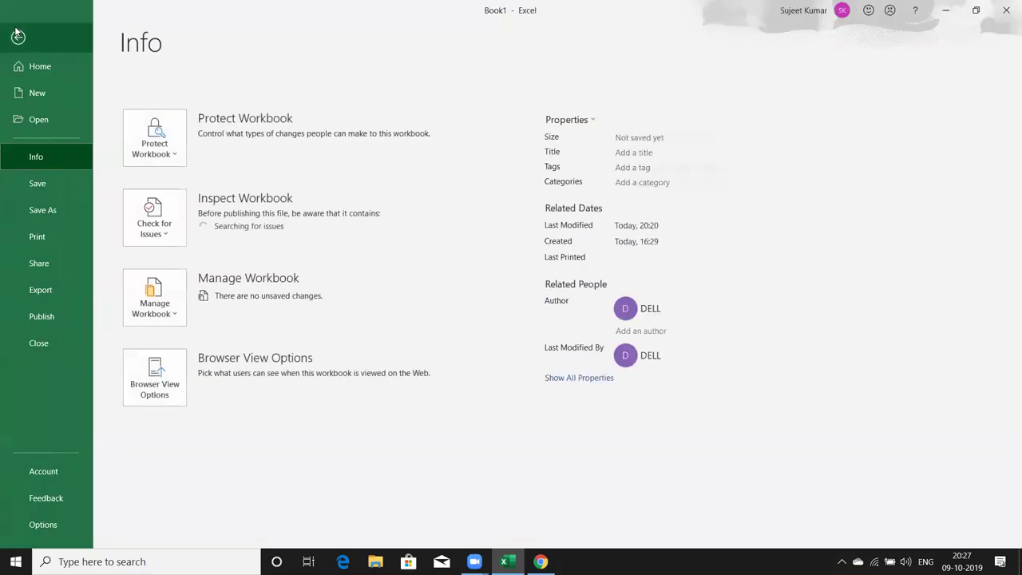
click(42, 118)
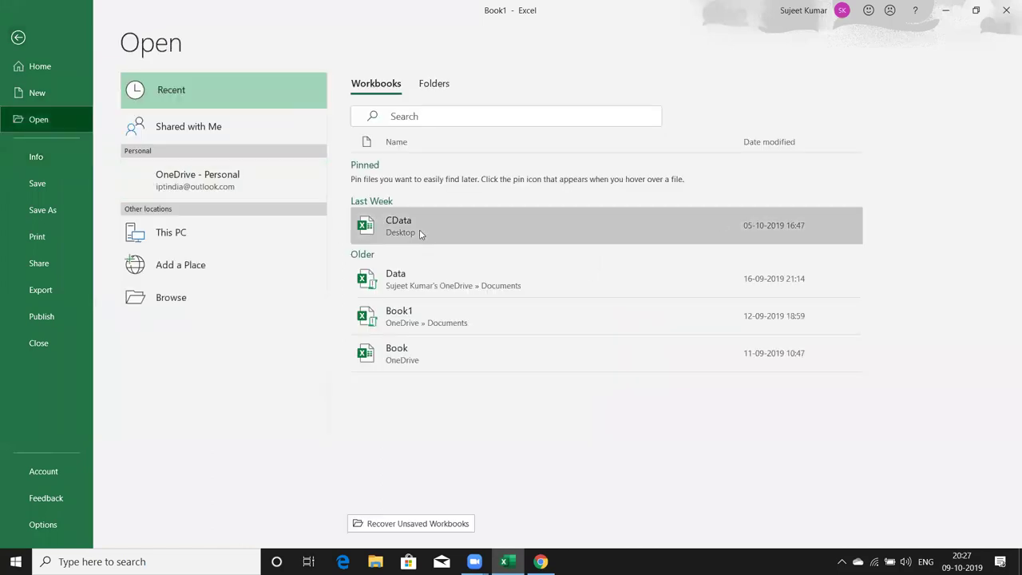
click(424, 238)
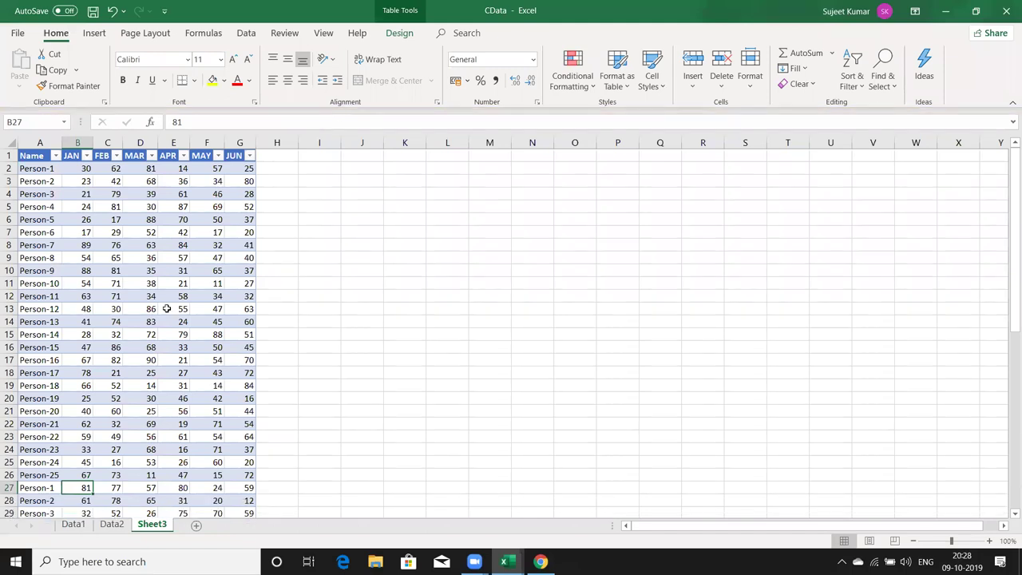
Step: Copy the Data1 table A1:G26 from CData into a new workbook
click(322, 117)
click(73, 524)
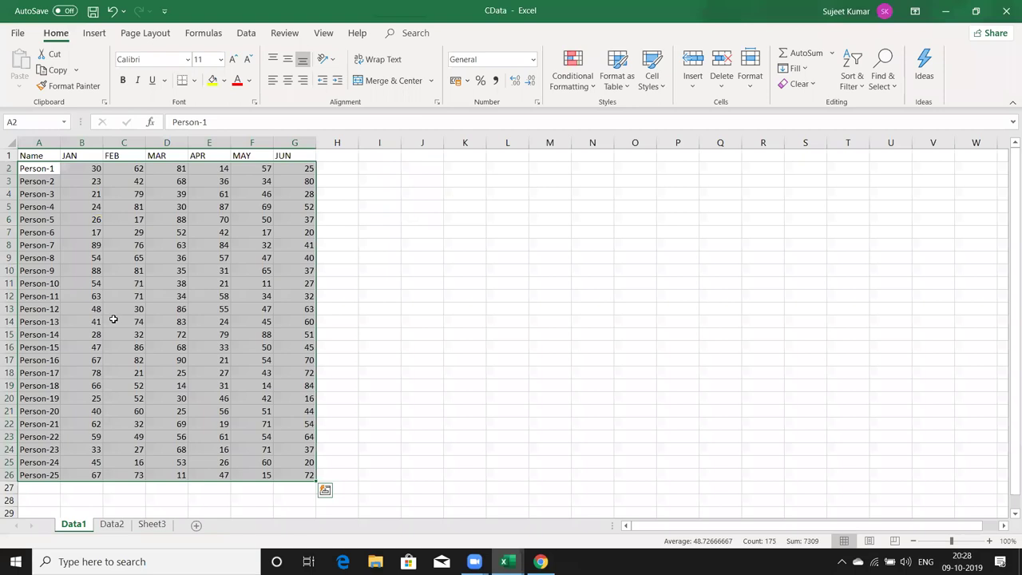
mouse_move(53, 155)
mouse_down()
mouse_move(240, 273)
mouse_move(274, 469)
mouse_up()
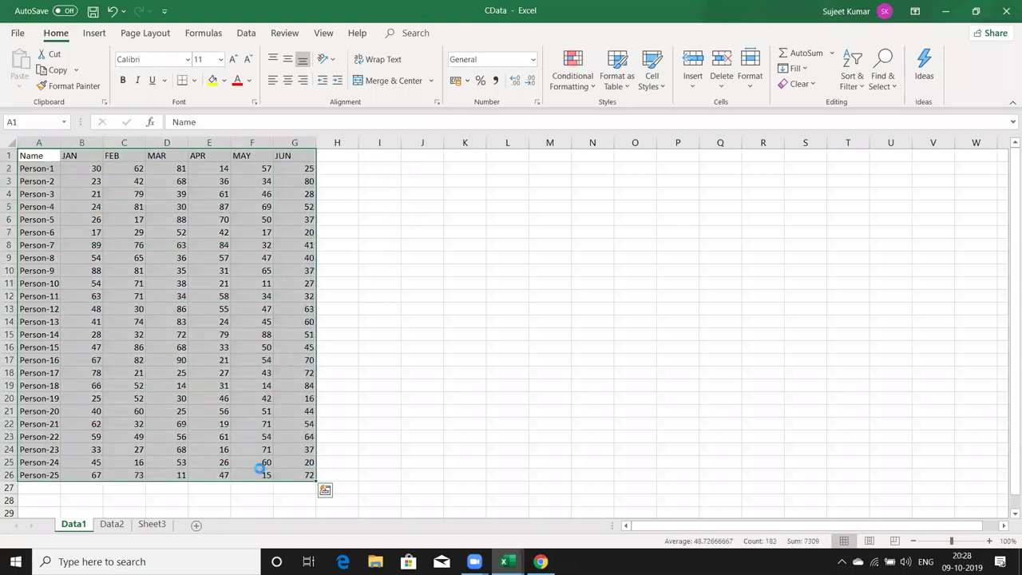
key(ctrl+c)
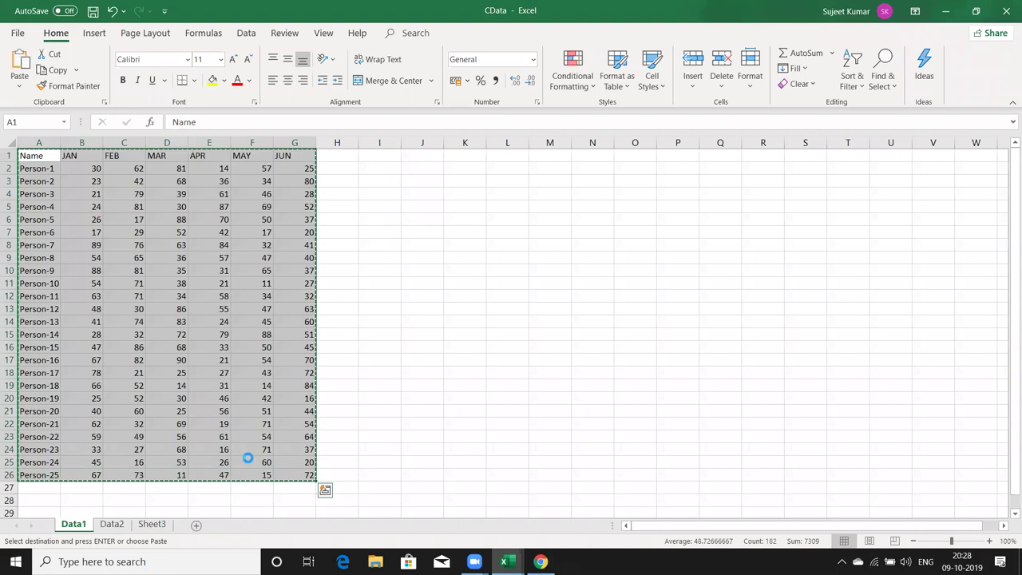
key(ctrl+n)
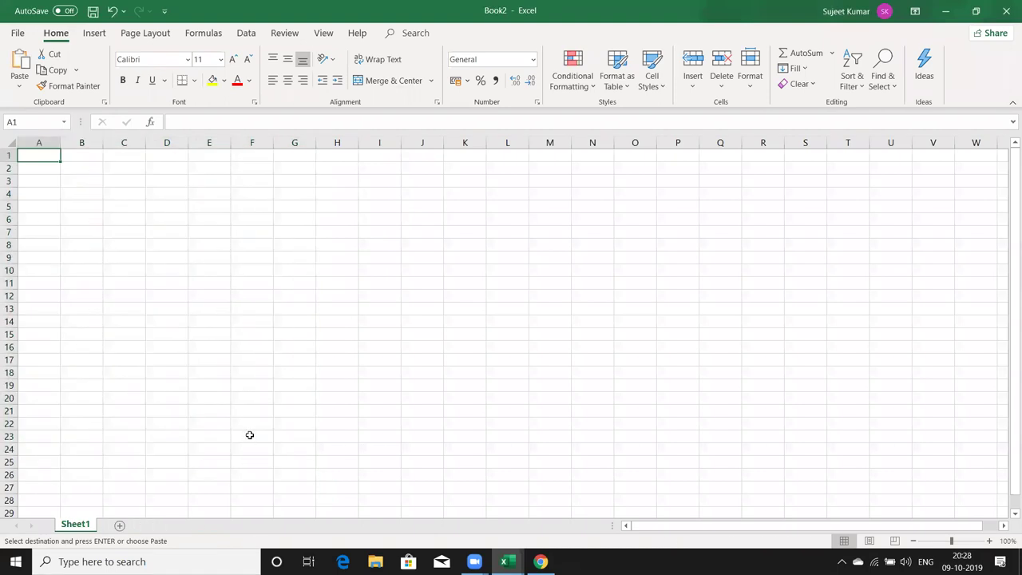
key(ctrl+v)
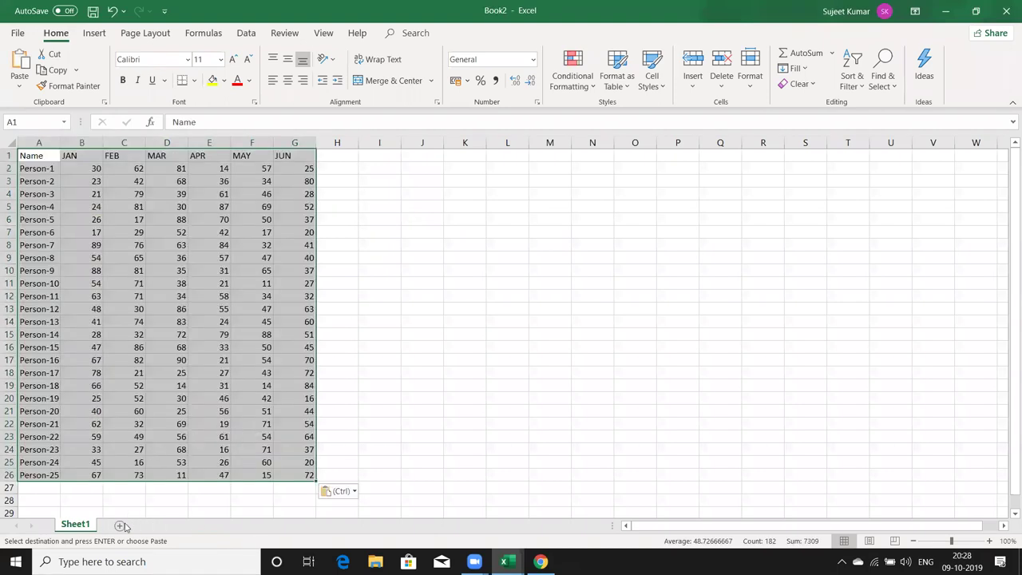
Step: Add three new sheets to Book2 and return to Sheet1
click(121, 526)
click(161, 526)
click(203, 525)
click(112, 525)
click(78, 528)
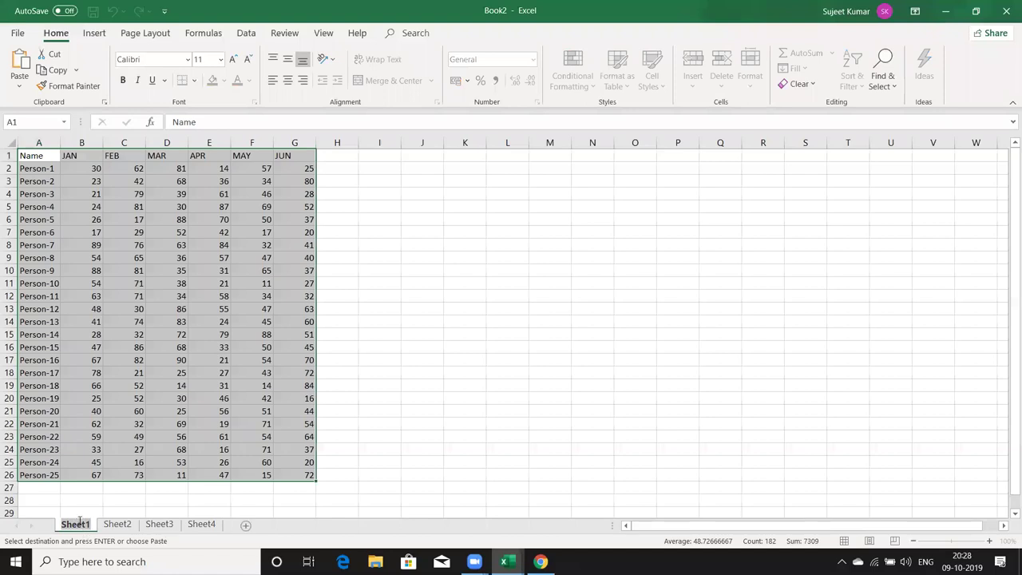
Step: Rename Sheet1 to Data, Sheet2 to EML1 and Sheet3 to EML2
text(Data)
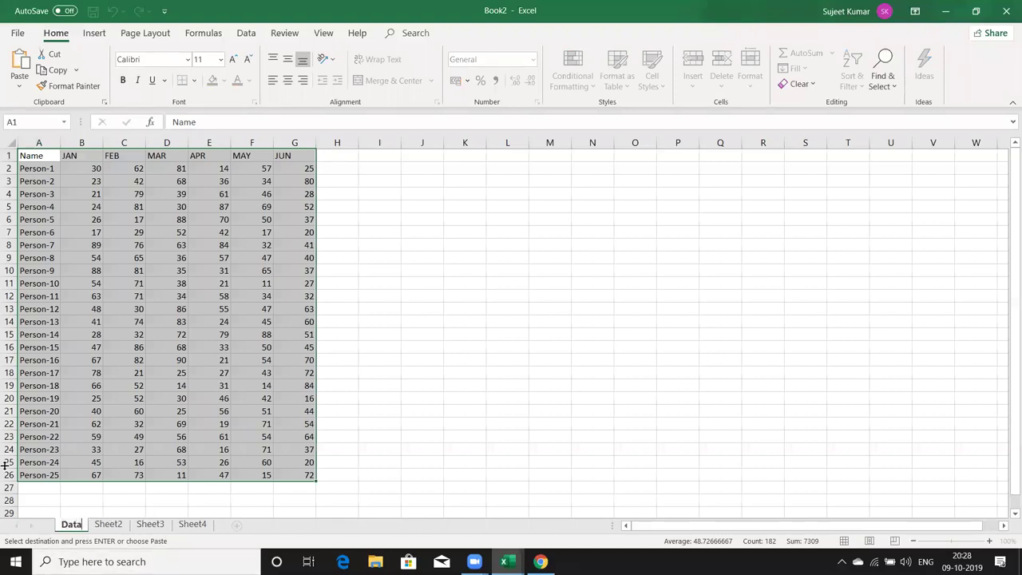
click(95, 527)
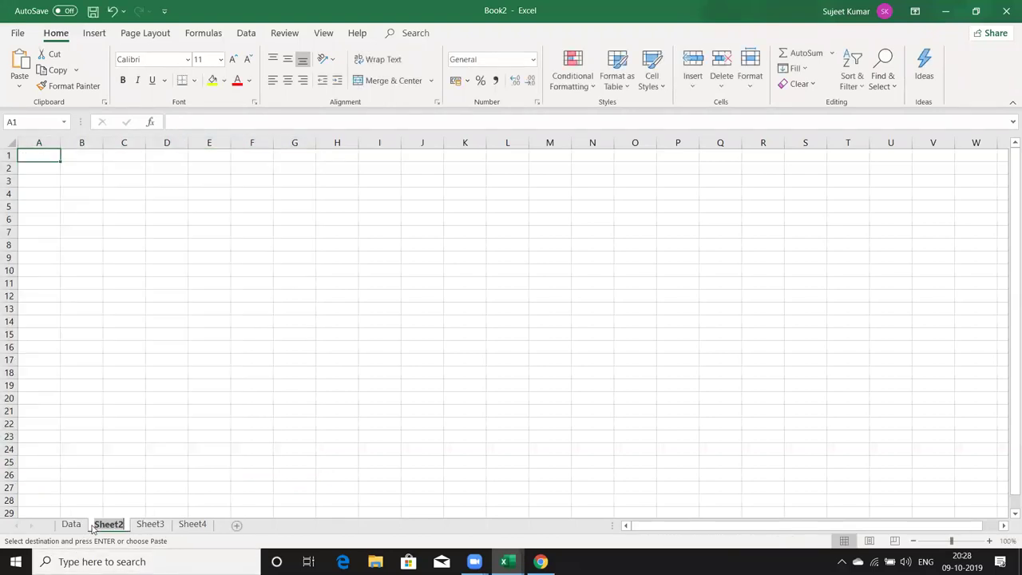
text(EM)
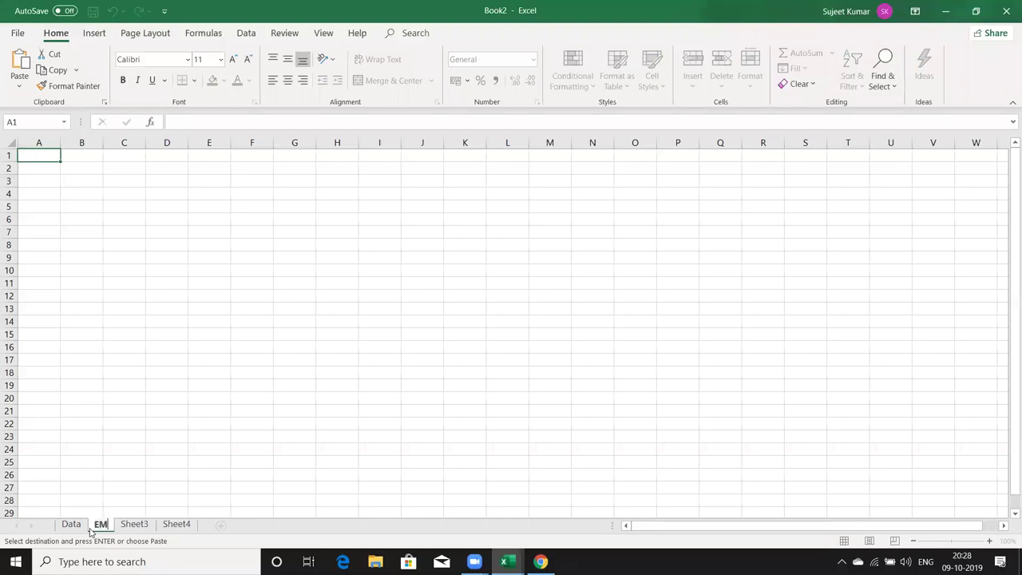
text(L)
text(i)
key(BackSpace)
text(1)
key(Return)
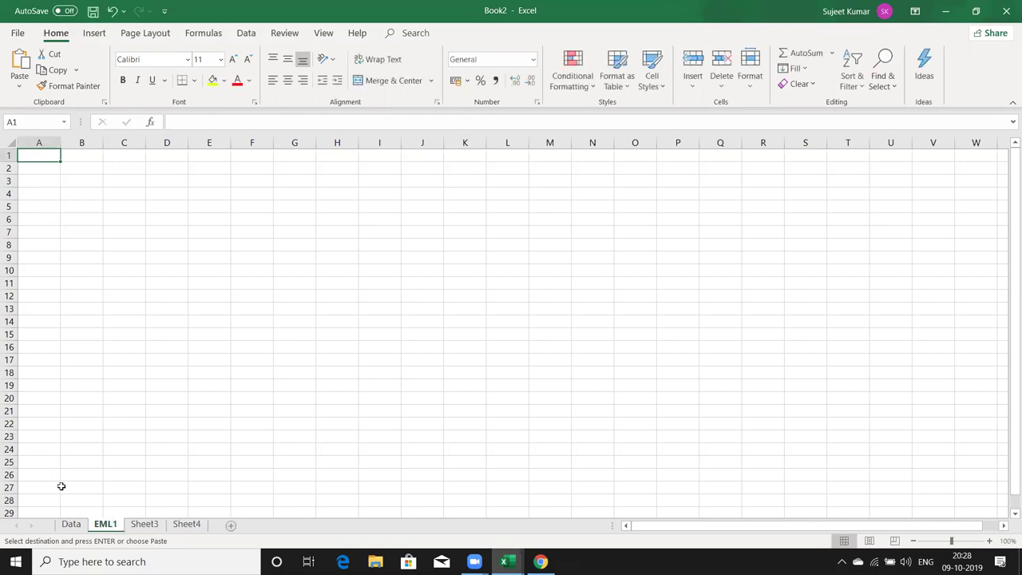
double_click(145, 523)
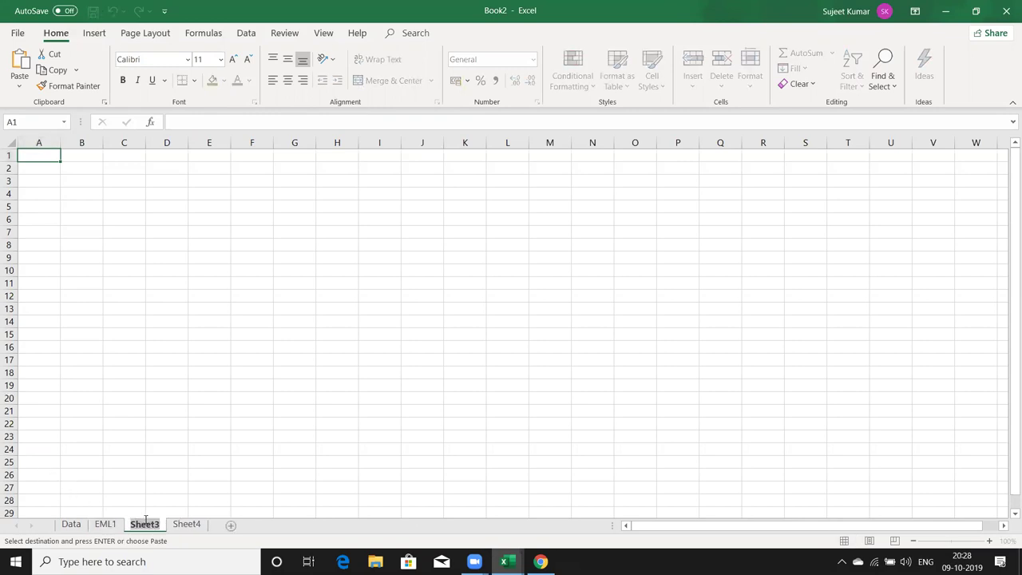
text(EML2)
click(136, 466)
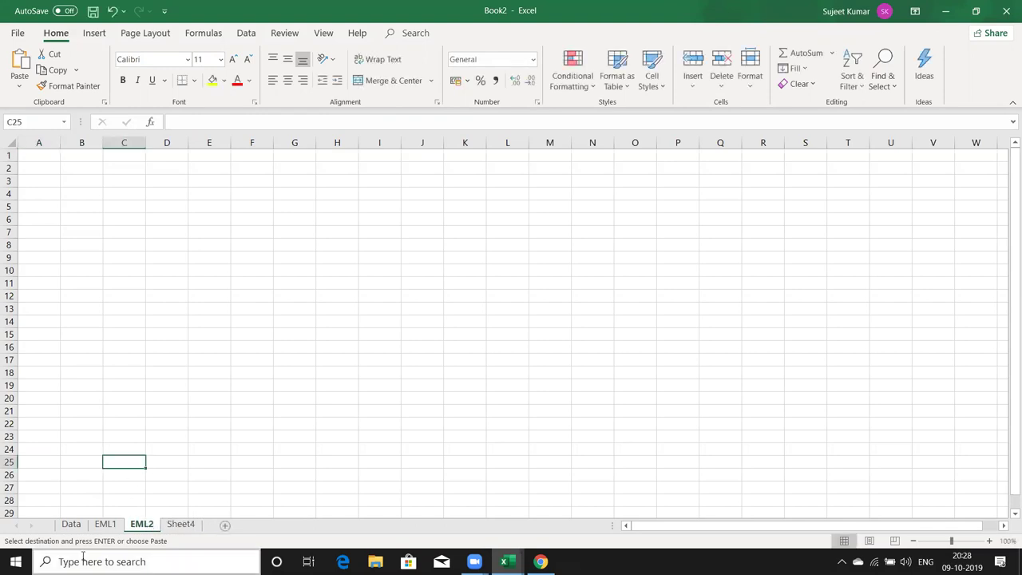
click(77, 527)
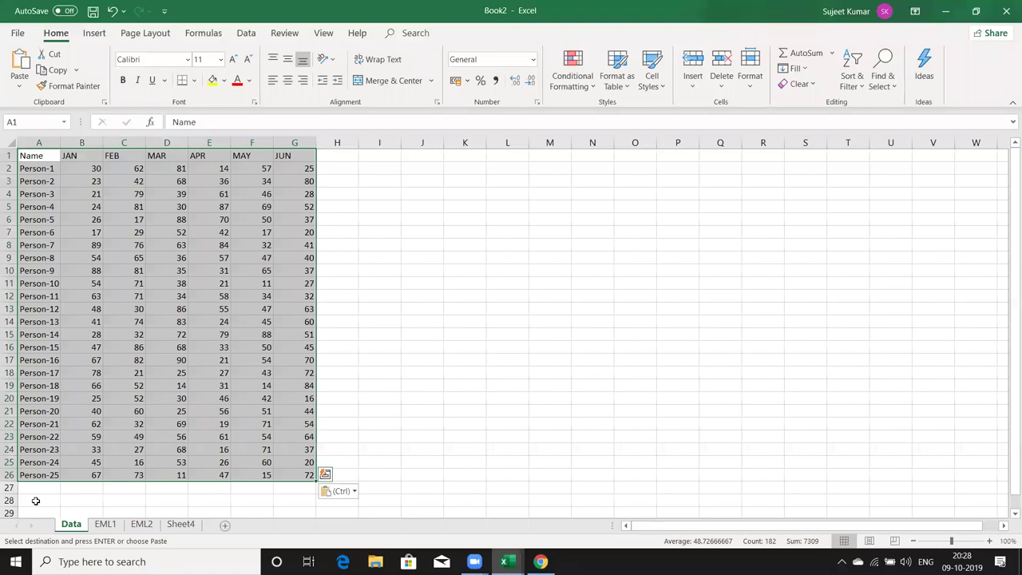
Step: Paste the copied table into EML1 and delete columns FEB, MAR and APR with Ctrl+minus
click(107, 524)
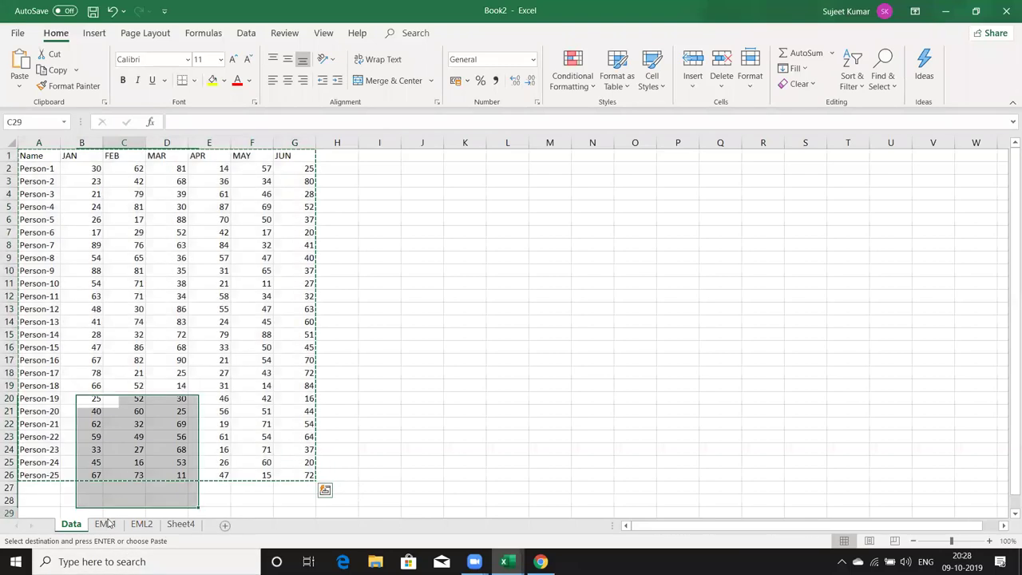
key(ctrl+v)
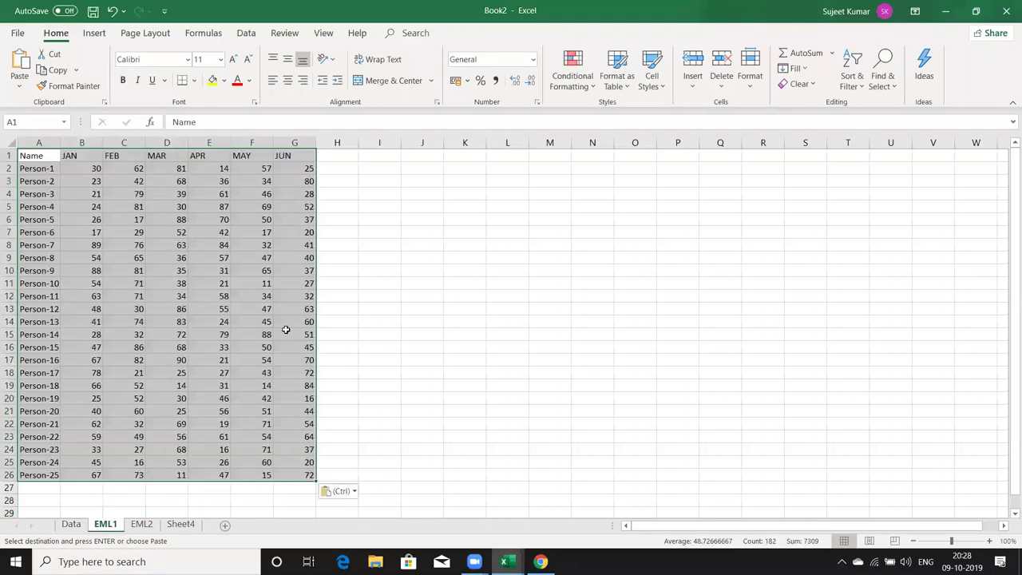
click(319, 300)
click(137, 142)
drag(137, 142, 199, 130)
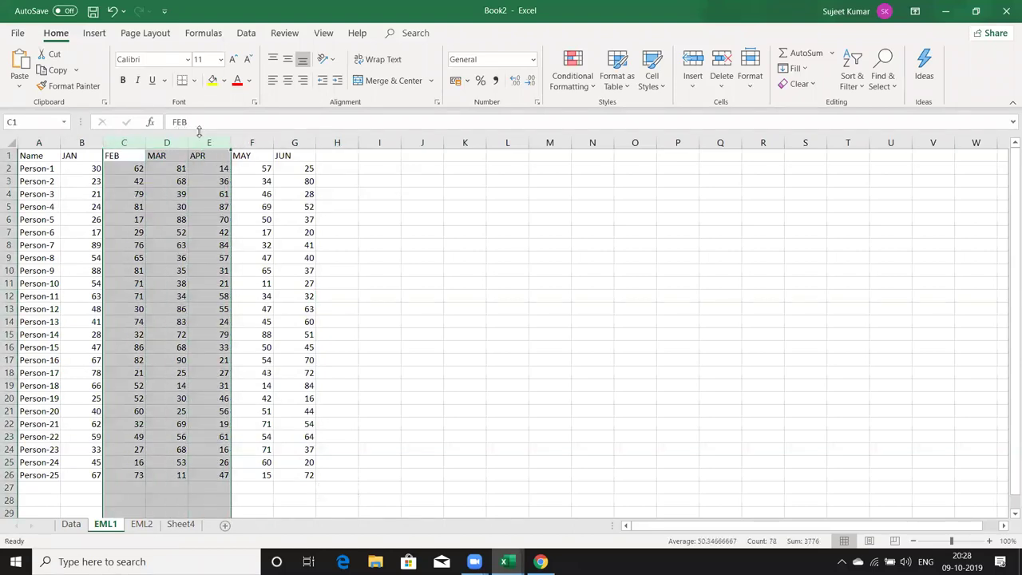
key(ctrl+minus)
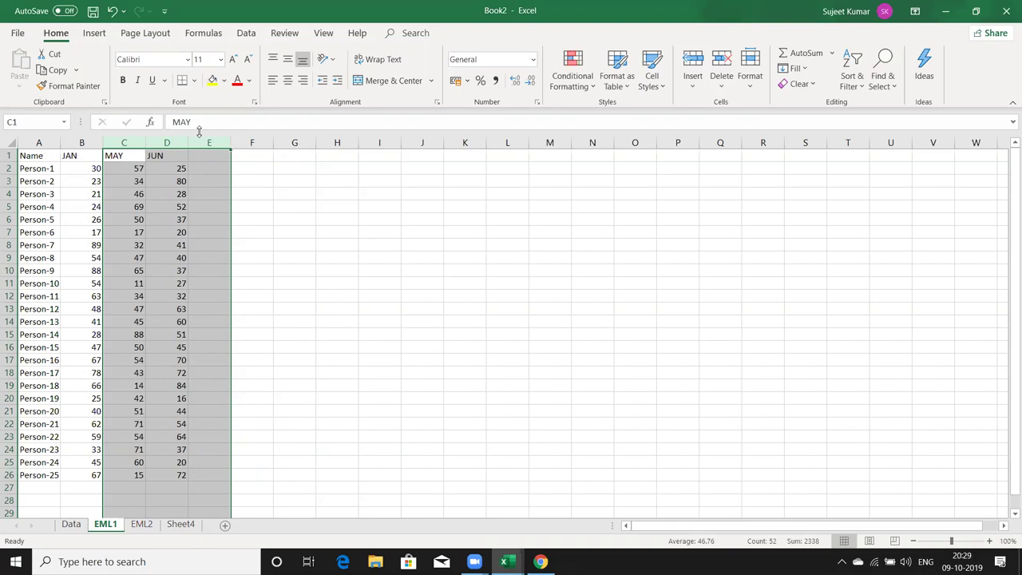
Step: Copy the Data sheet's A1:G26 table and paste it at A1 of EML2
click(80, 525)
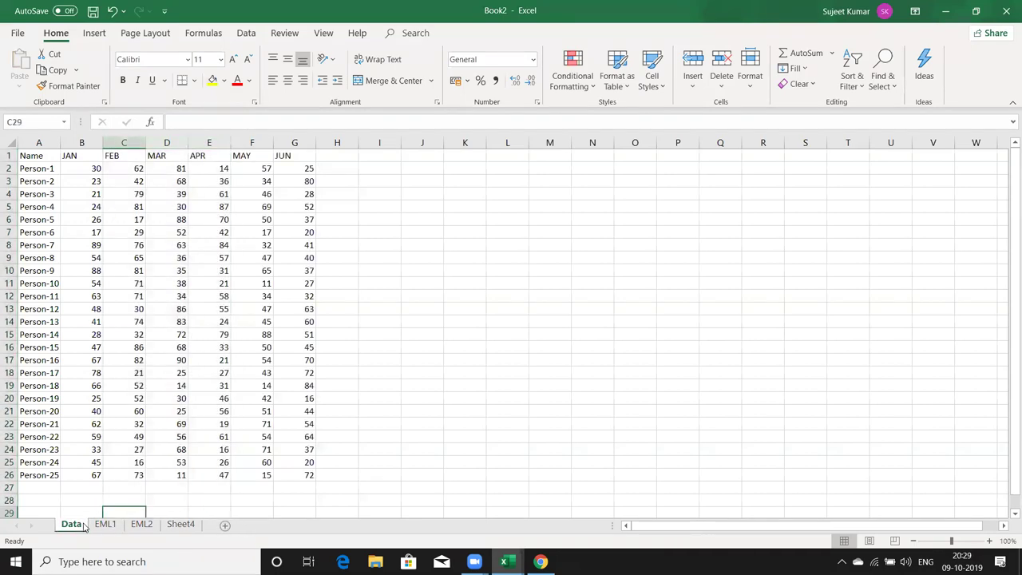
drag(44, 157, 299, 480)
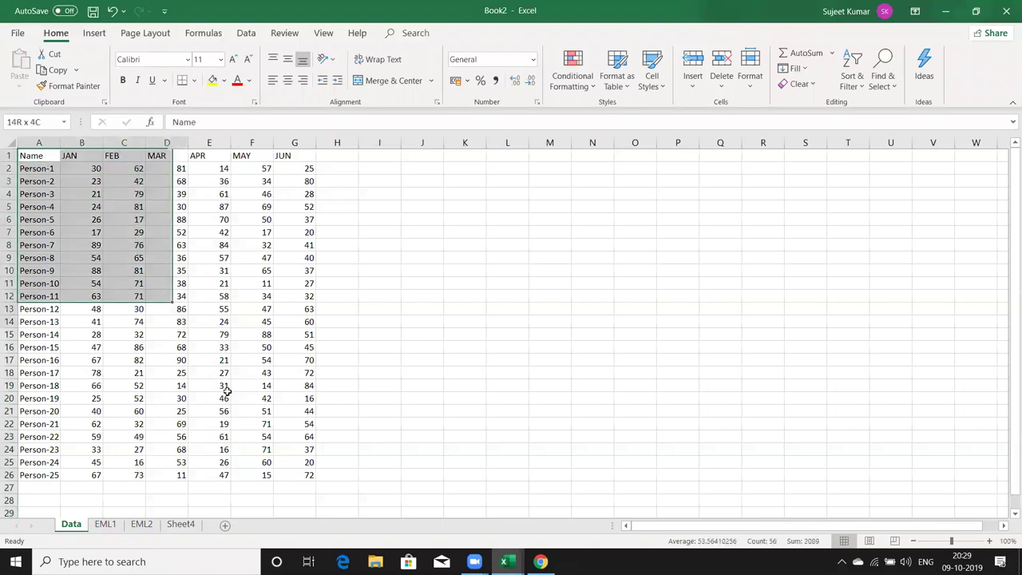
key(ctrl+c)
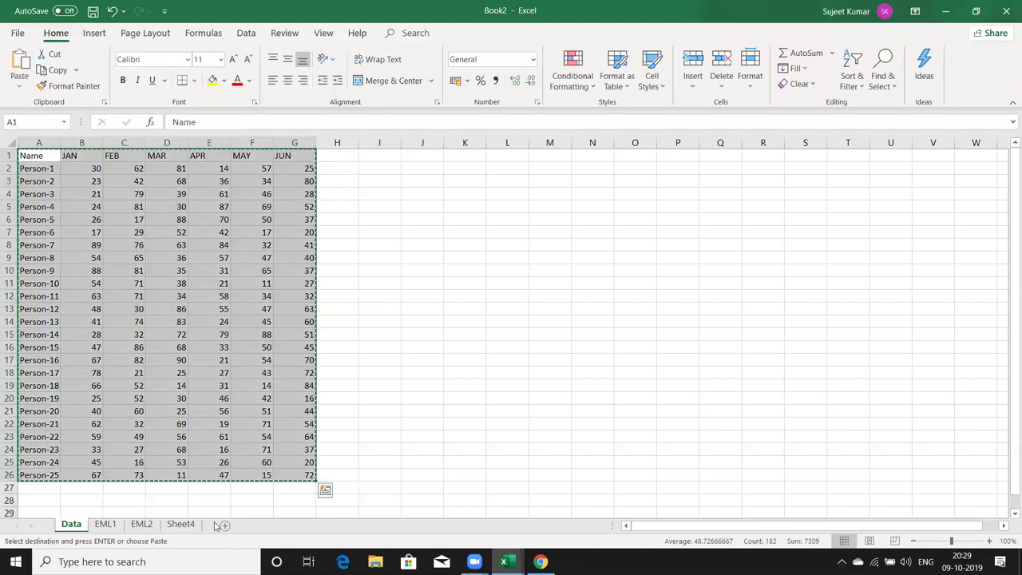
click(153, 524)
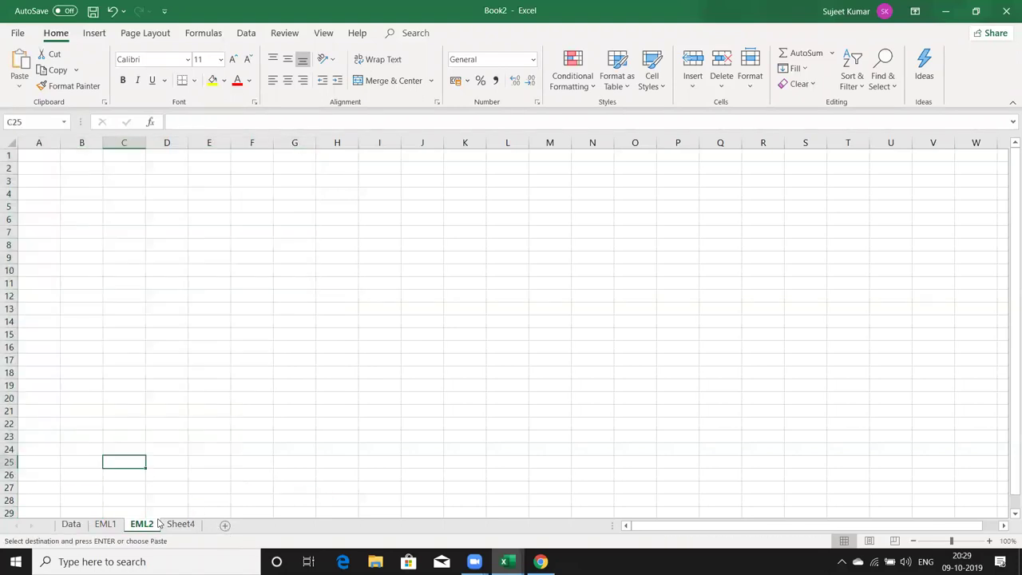
click(50, 157)
key(ctrl+v)
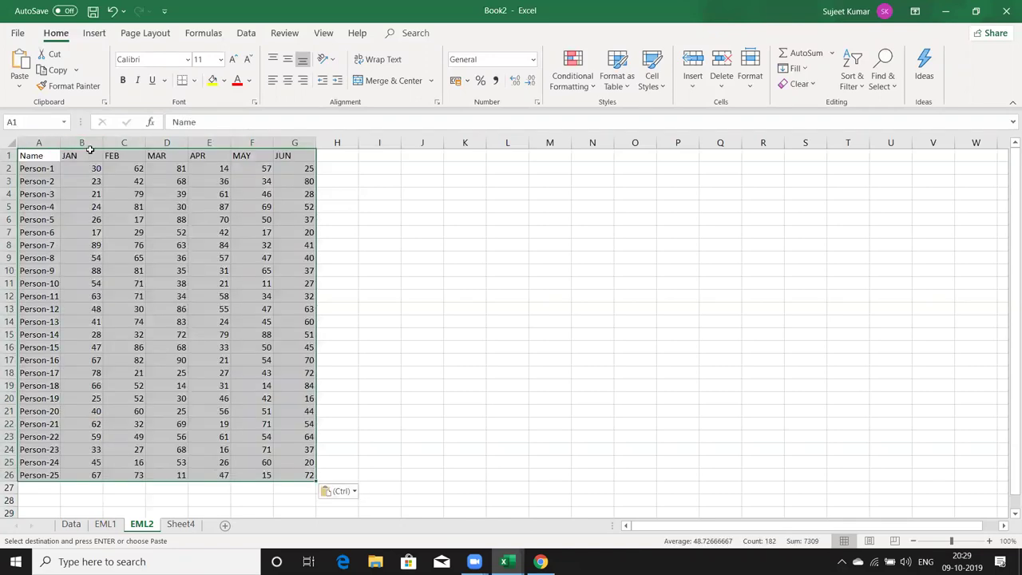
Step: Clear the APR, MAY and JUN columns (E:G) on EML2
drag(84, 143, 126, 143)
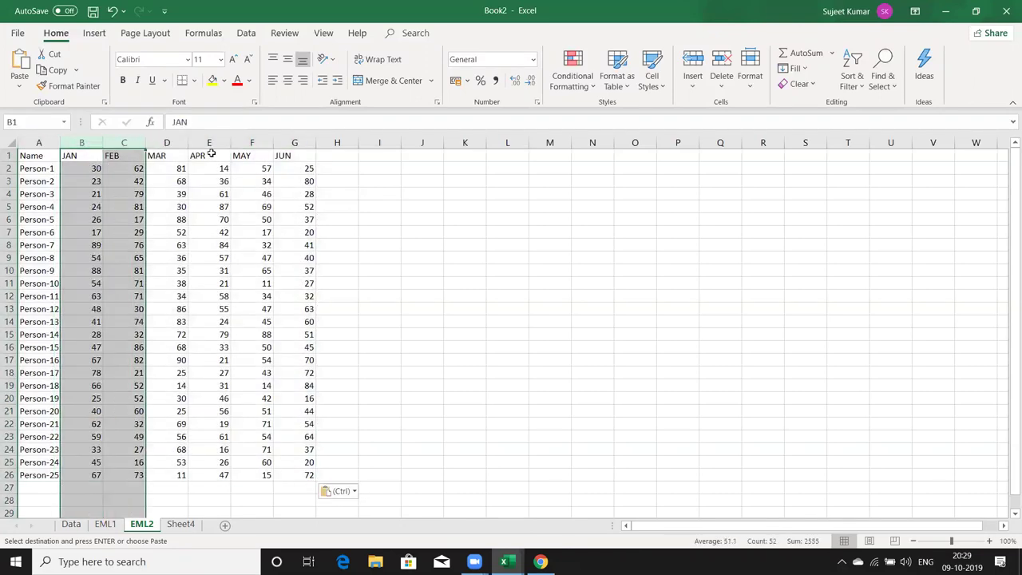
drag(209, 143, 288, 143)
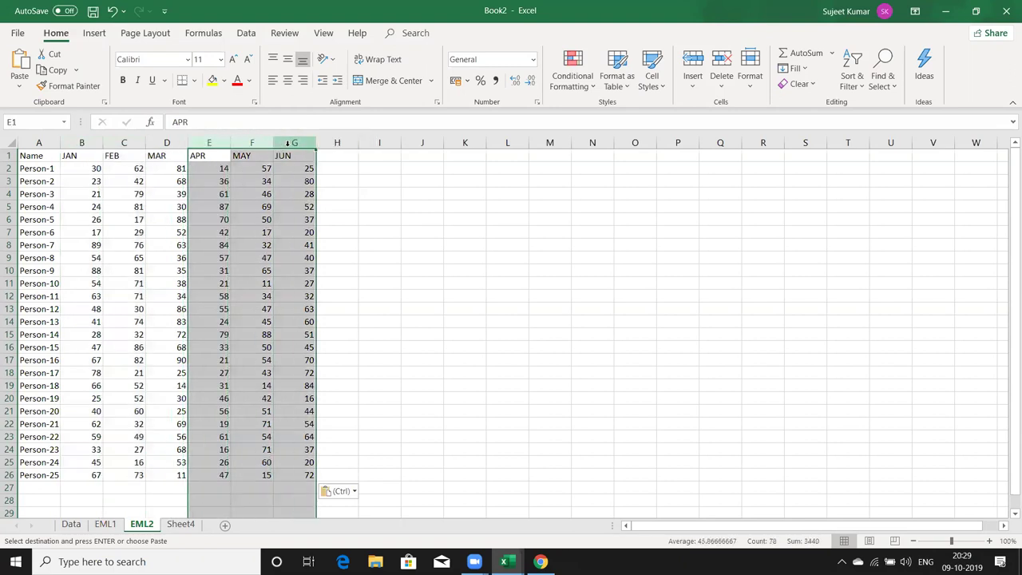
key(ctrl)
key(ctrl)
key(Delete)
click(327, 192)
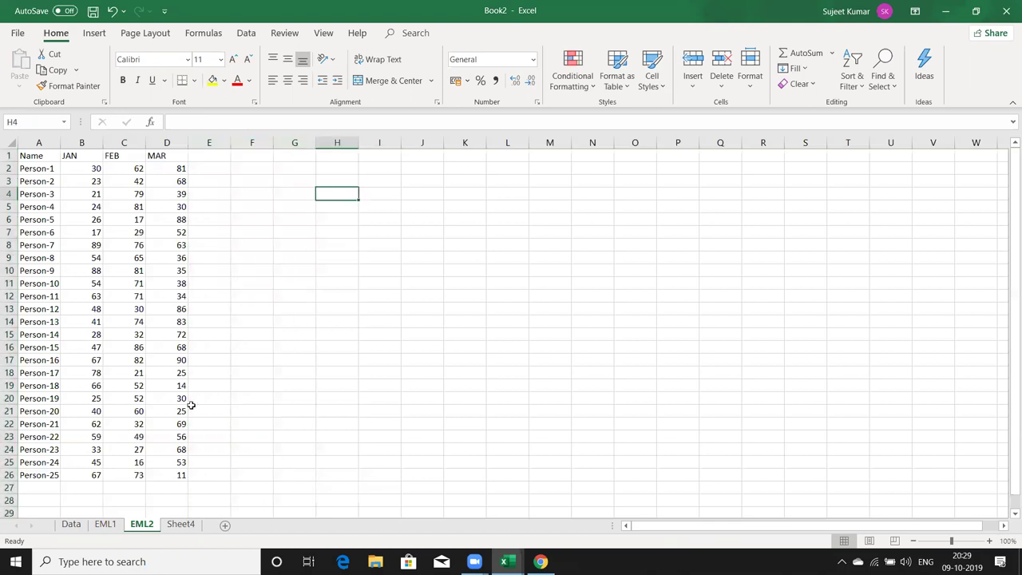
right_click(148, 524)
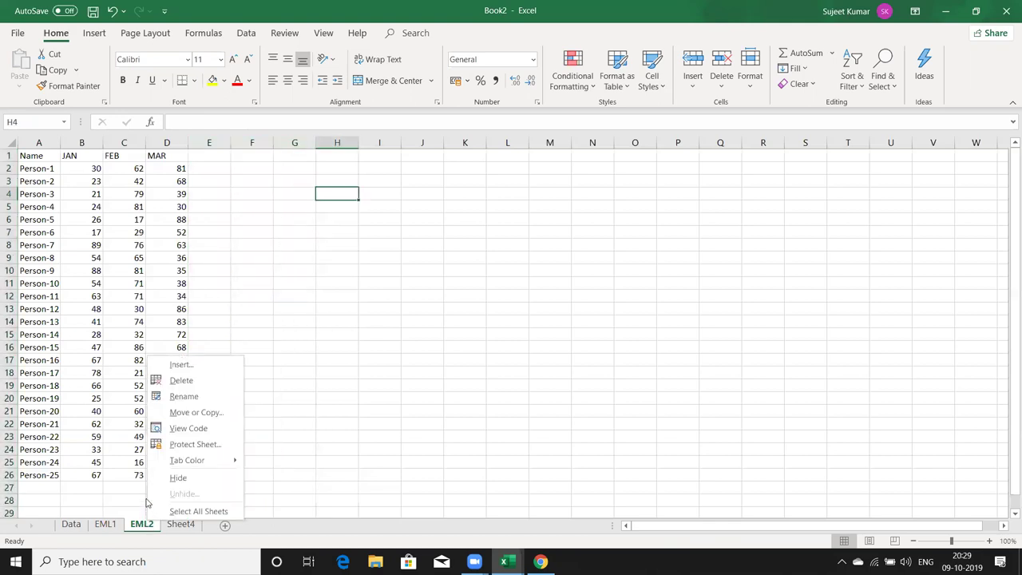
click(214, 413)
click(205, 365)
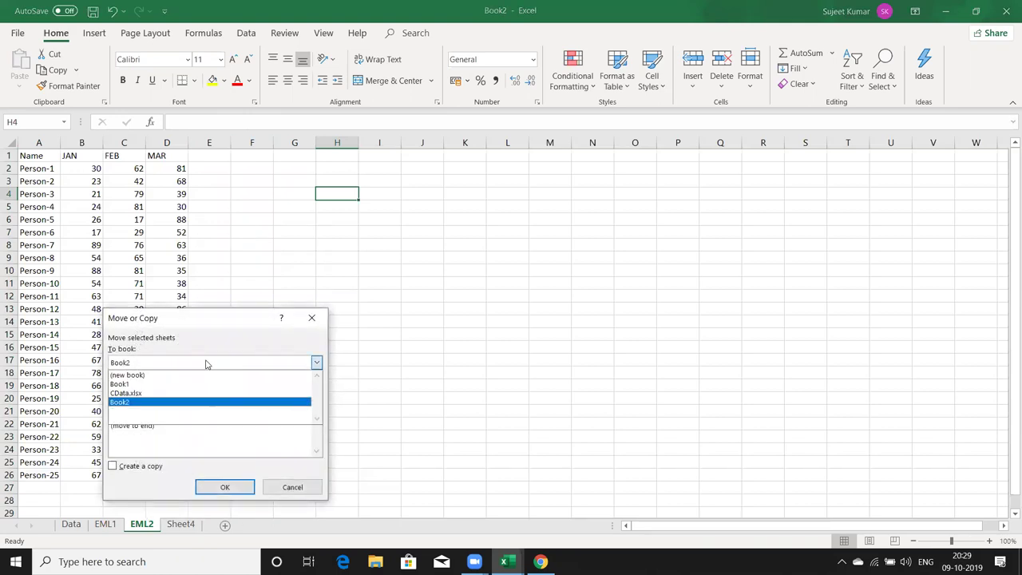
click(197, 377)
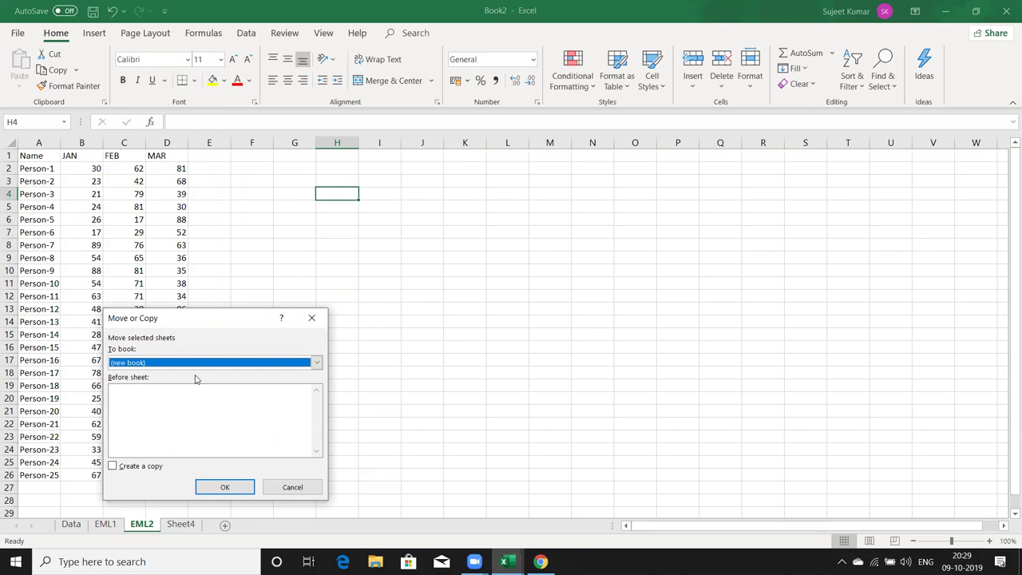
key(Escape)
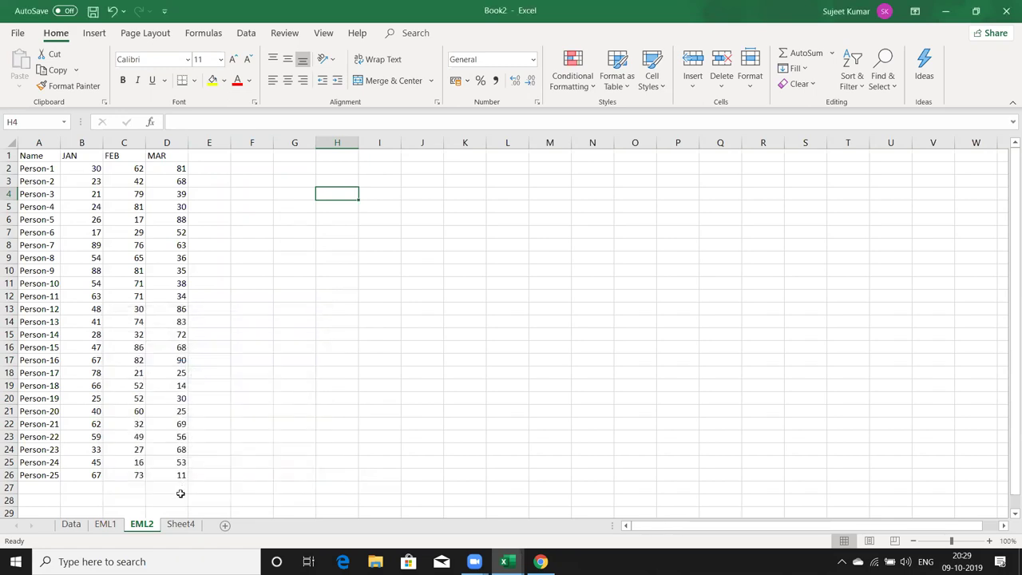
Step: Clear columns A through E on the EML1 sheet
click(108, 525)
click(159, 260)
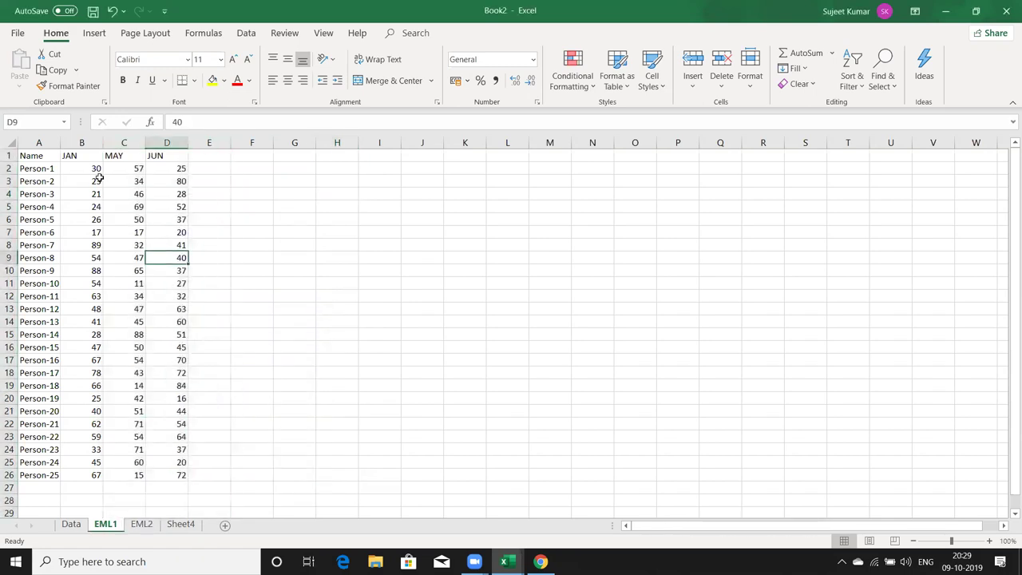
drag(45, 148, 209, 144)
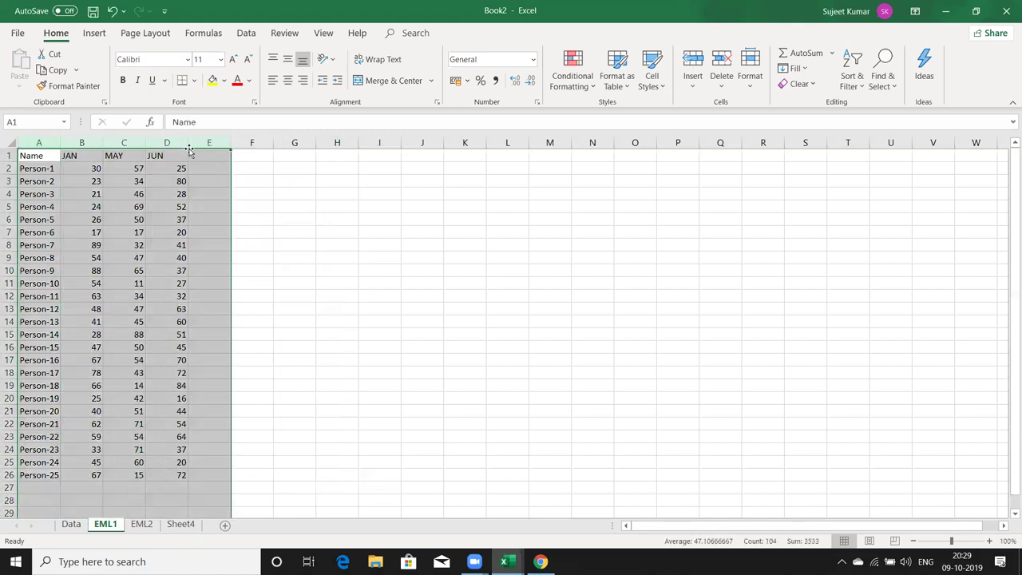
key(Delete)
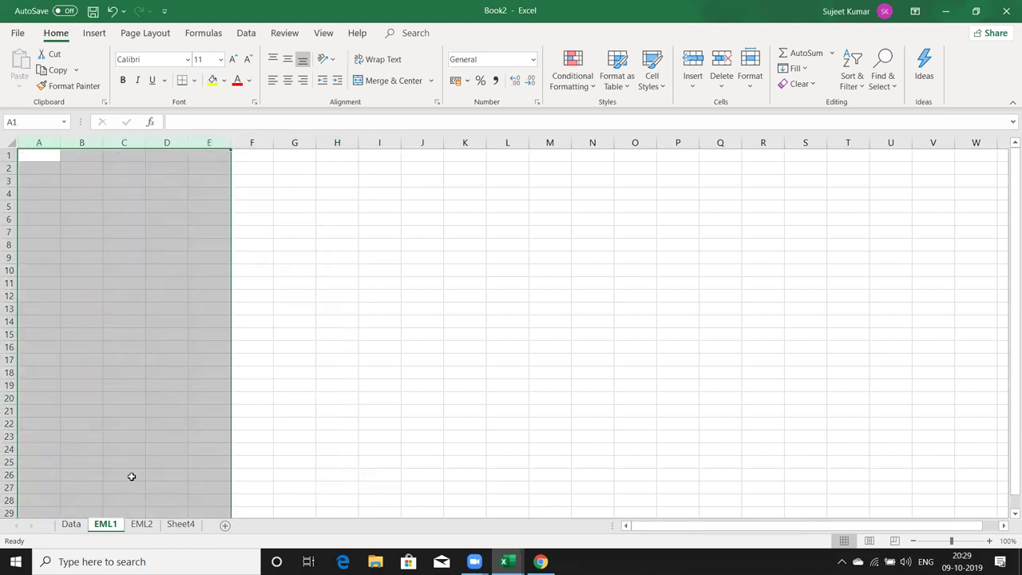
Step: Clear columns A through D on the EML2 sheet
click(142, 524)
drag(37, 142, 149, 140)
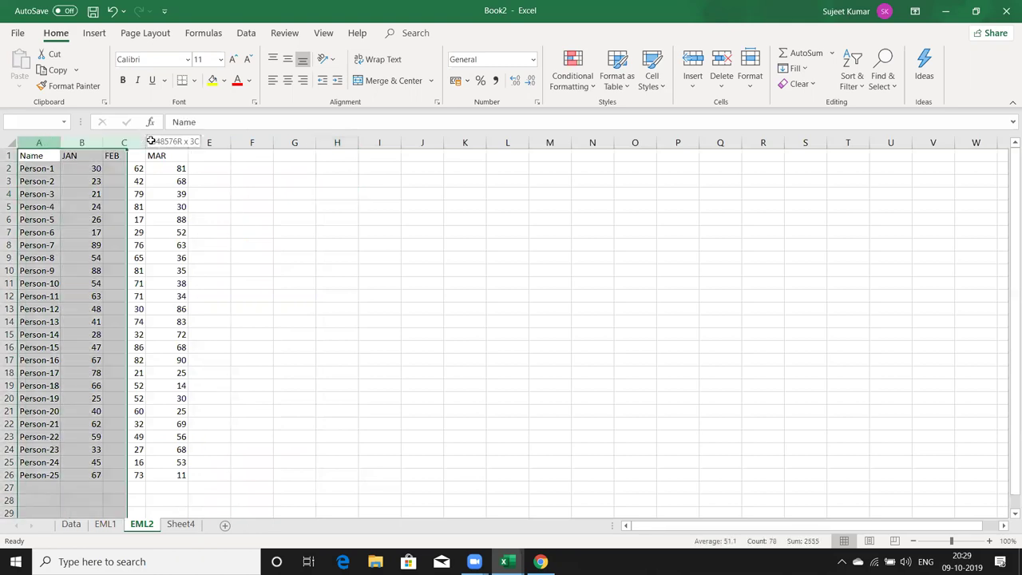
key(Delete)
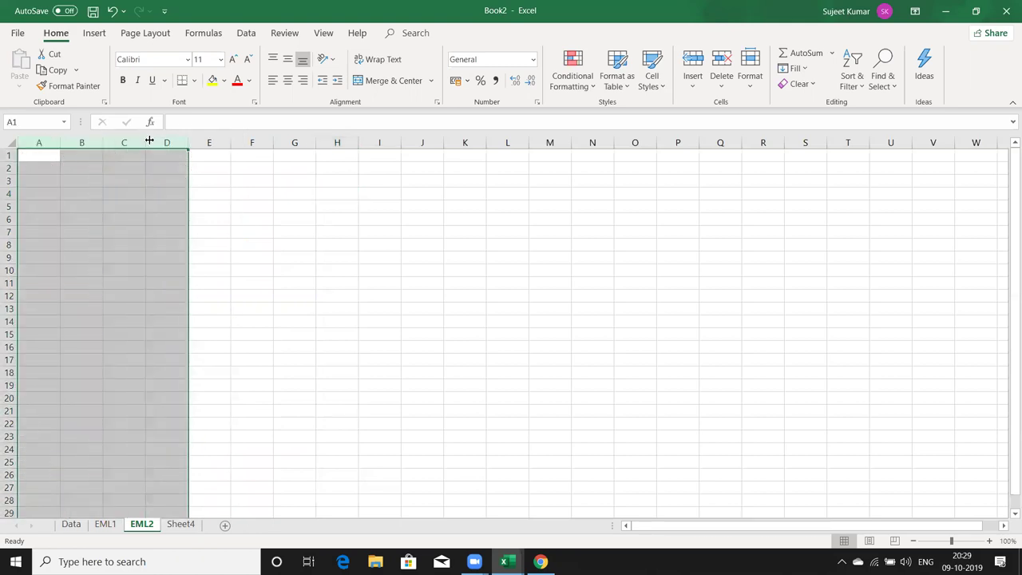
click(93, 232)
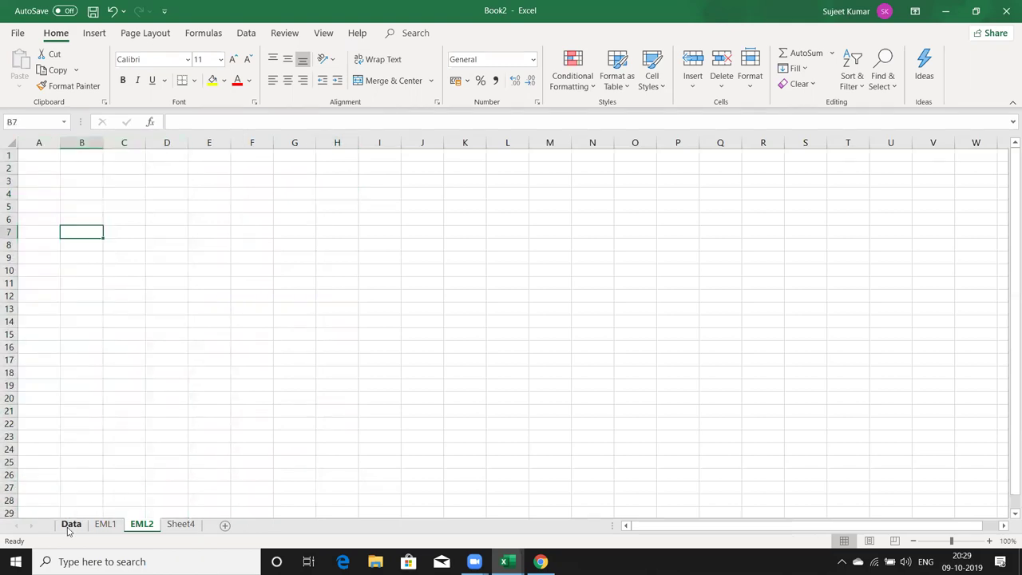
Step: Copy the Name to MAR block A1:D26 from the Data sheet
click(71, 525)
key(ctrl+c)
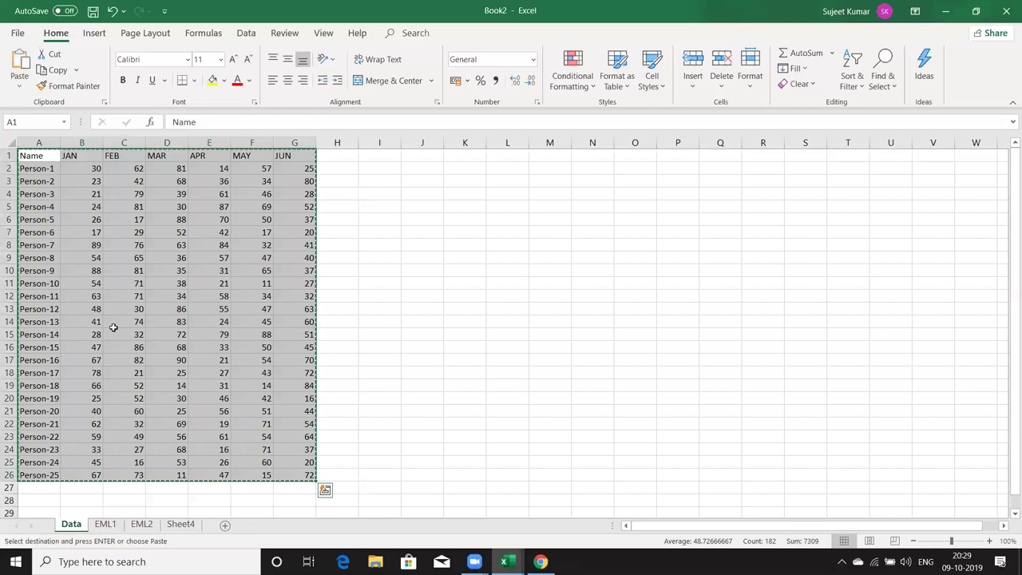
key(Escape)
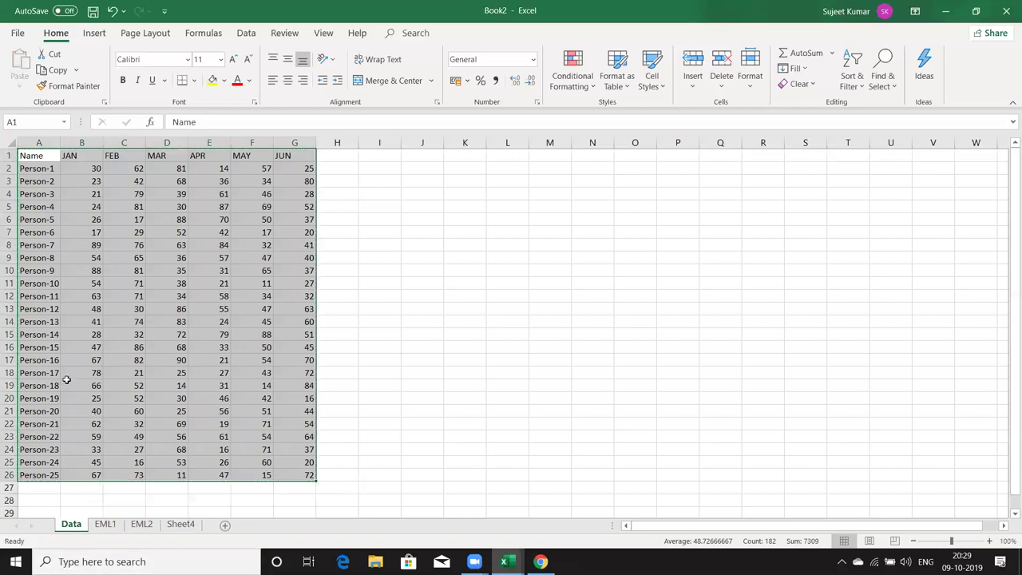
drag(50, 151, 165, 471)
key(ctrl+c)
Step: Paste the block into EML2 at A1 using Paste Special's Paste Link
click(182, 525)
click(141, 525)
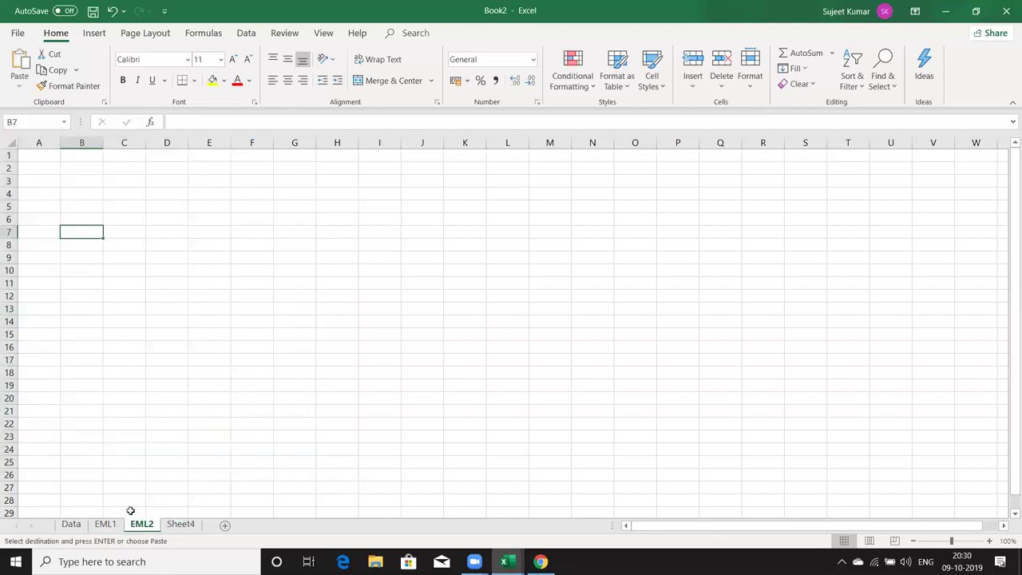
click(46, 156)
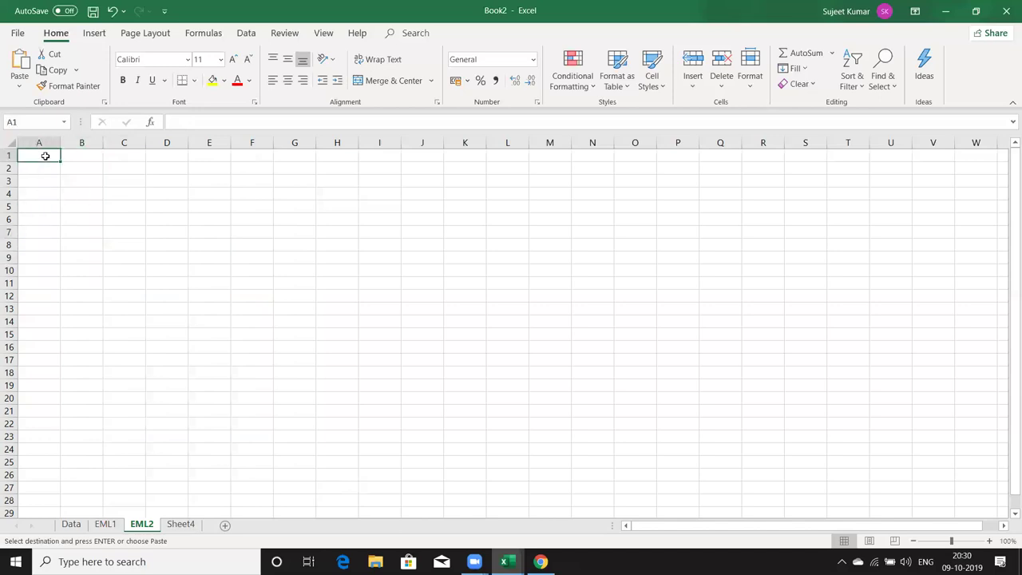
right_click(45, 155)
click(66, 234)
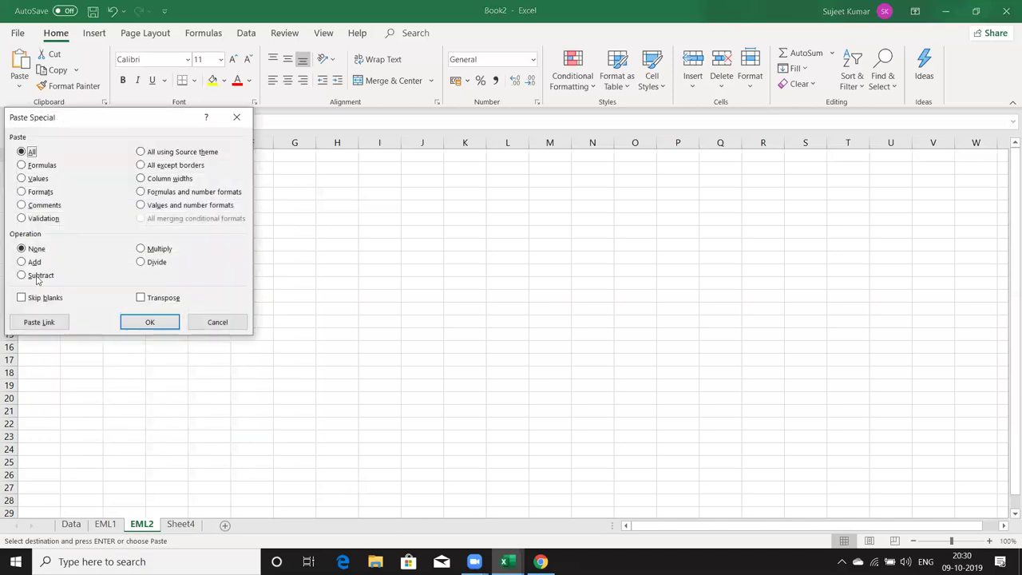
click(37, 321)
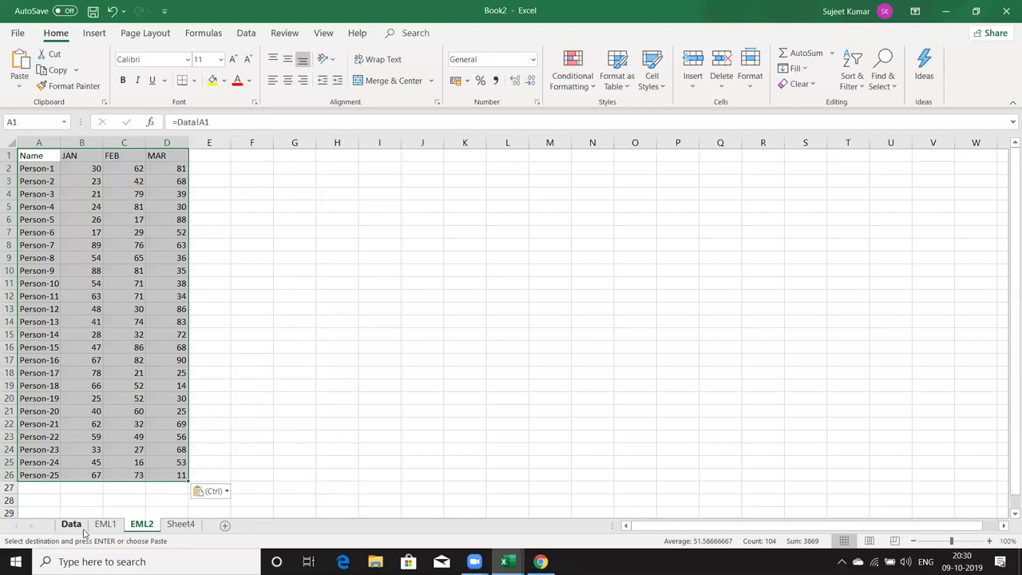
click(111, 524)
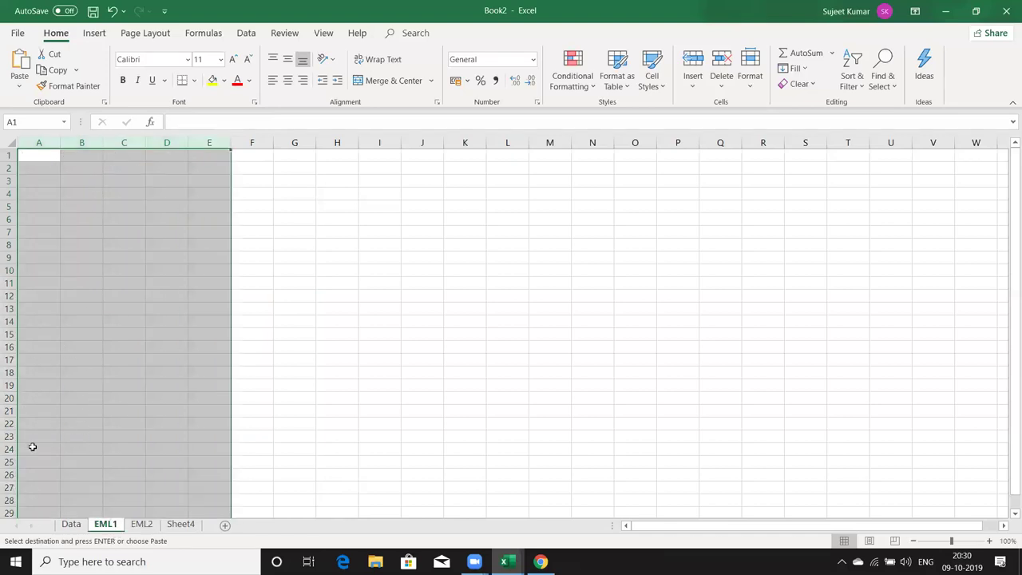
Step: On the Data sheet, select and copy the Name, APR, MAY and JUN columns
click(71, 524)
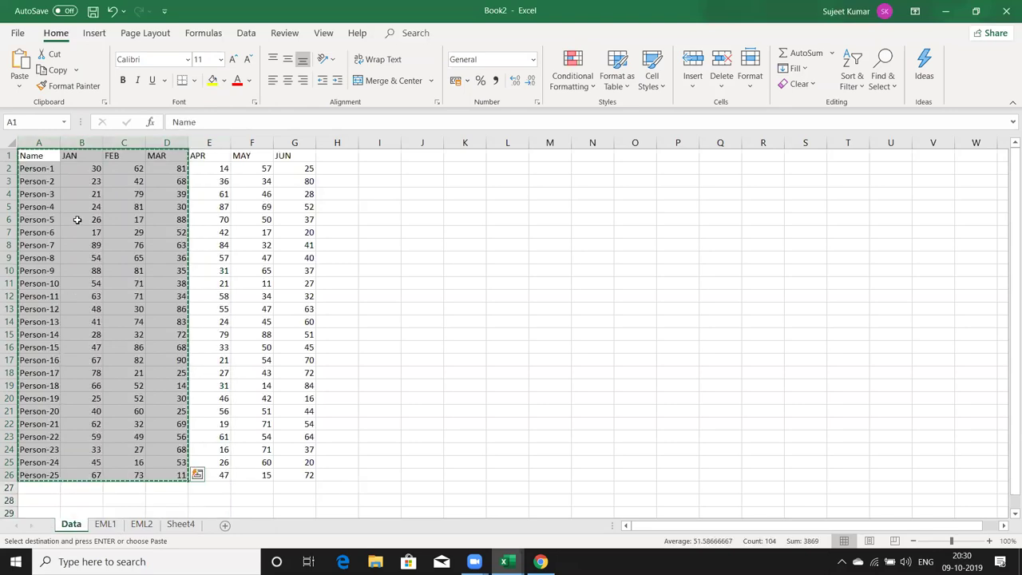
key(Escape)
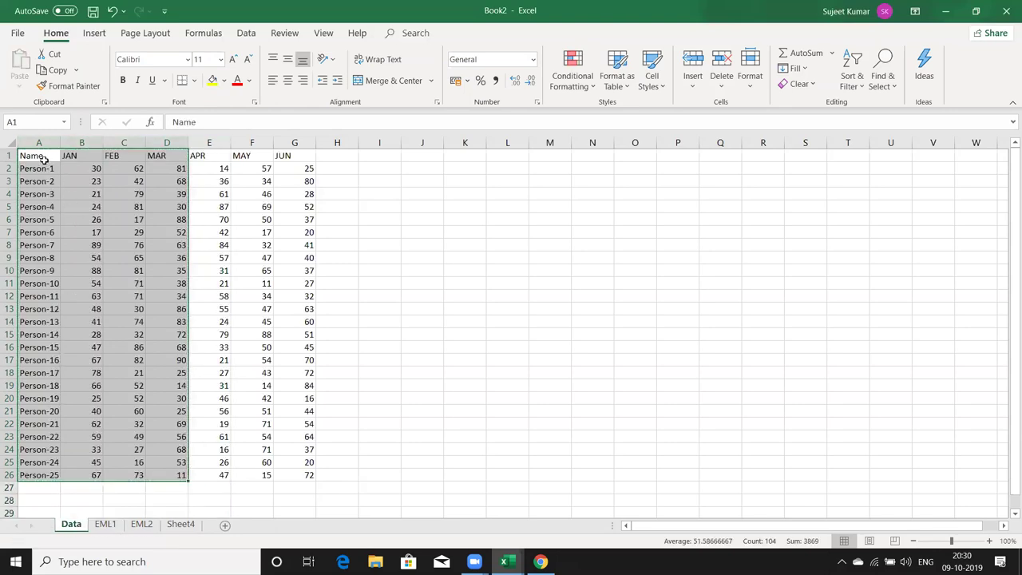
drag(41, 158, 26, 476)
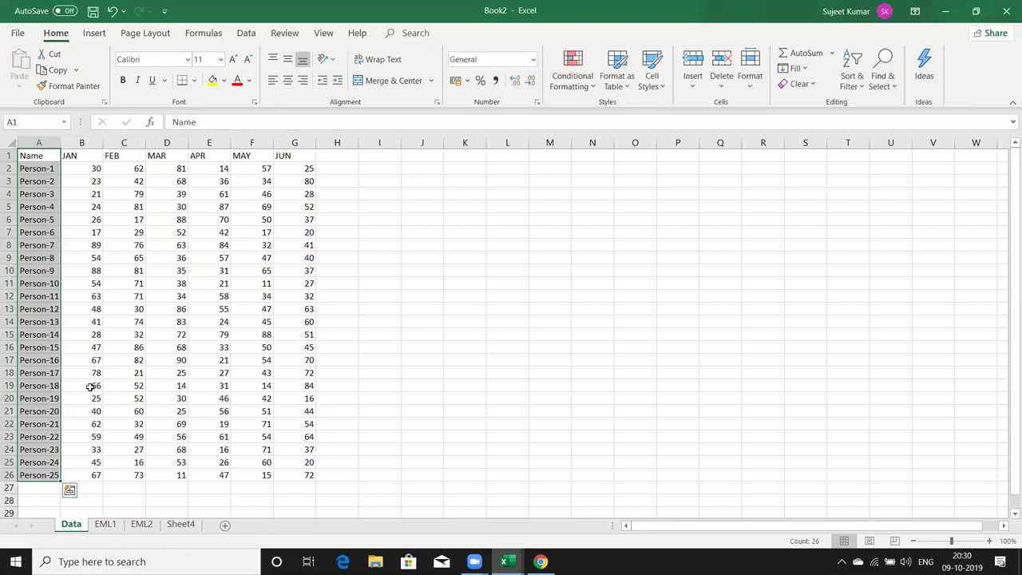
key(ctrl+q)
drag(198, 156, 208, 472)
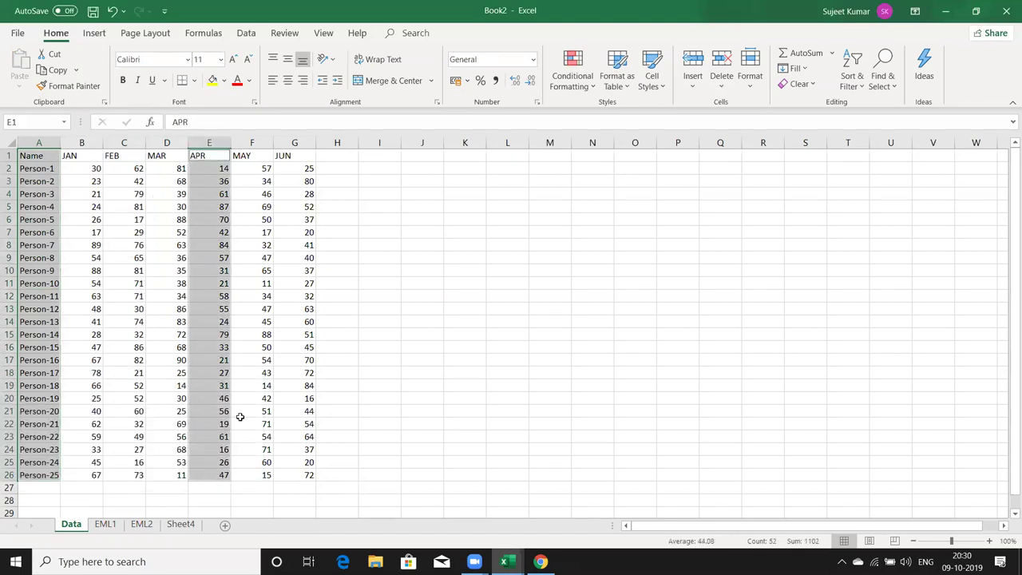
drag(264, 159, 280, 473)
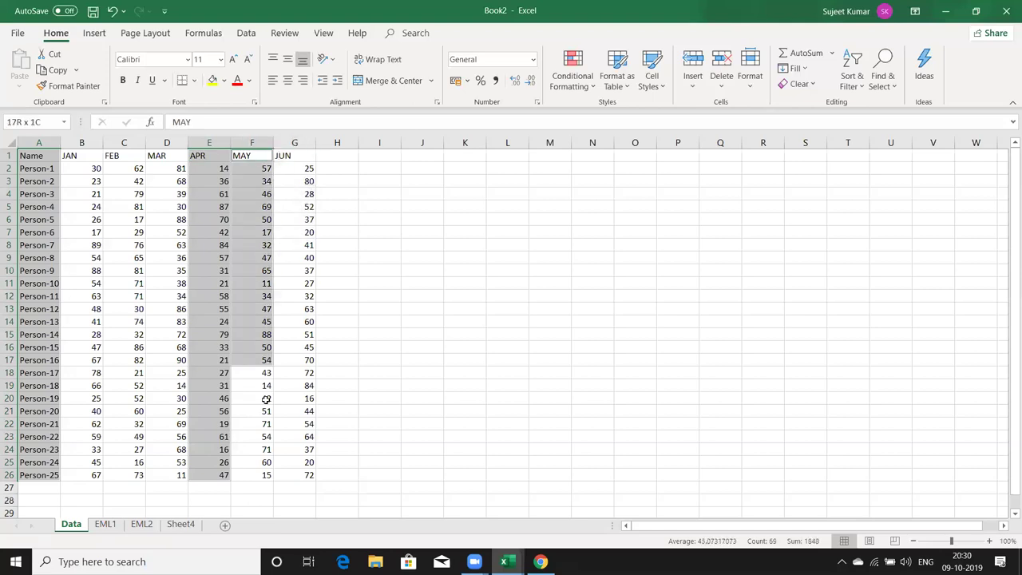
key(ctrl+c)
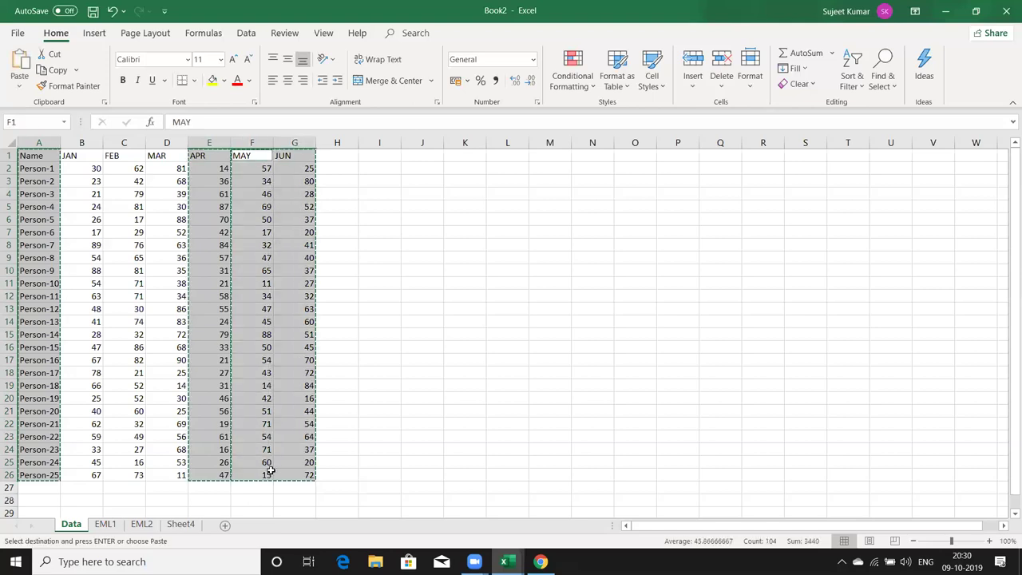
Step: Paste the copied columns into EML1 at A1 as links, then check the Data source
click(105, 525)
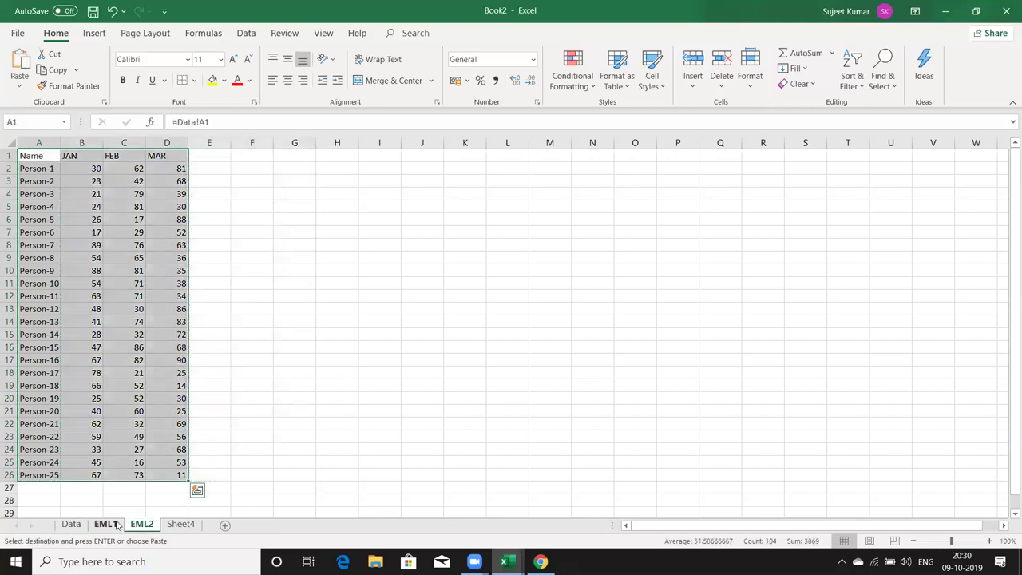
click(42, 159)
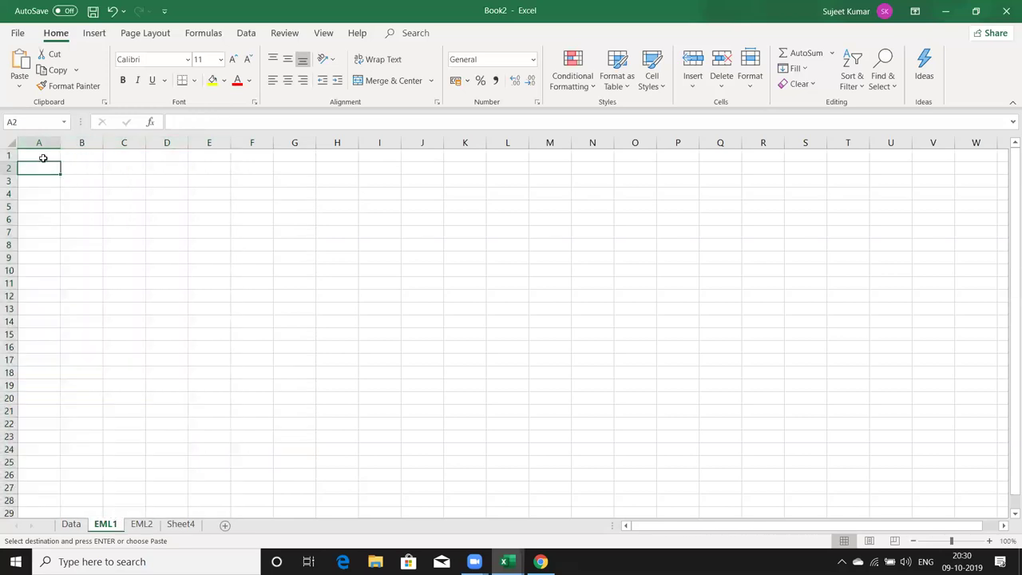
right_click(44, 158)
click(80, 231)
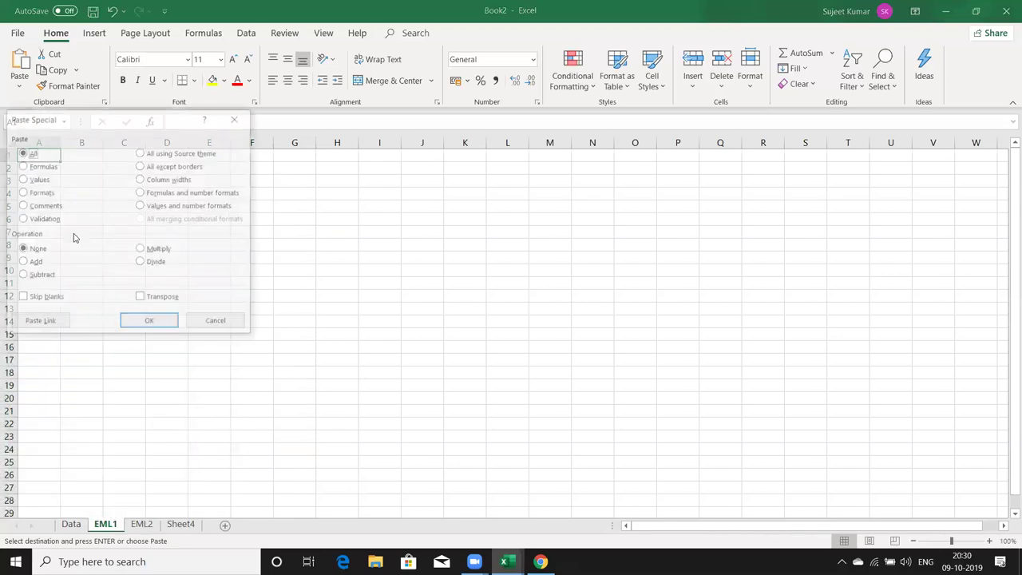
click(68, 324)
click(71, 524)
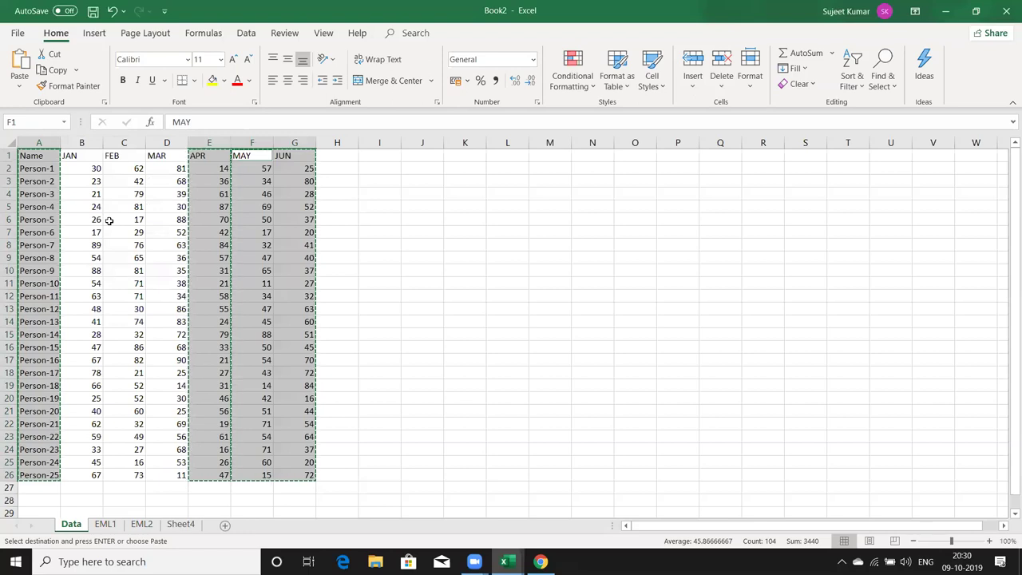
click(106, 524)
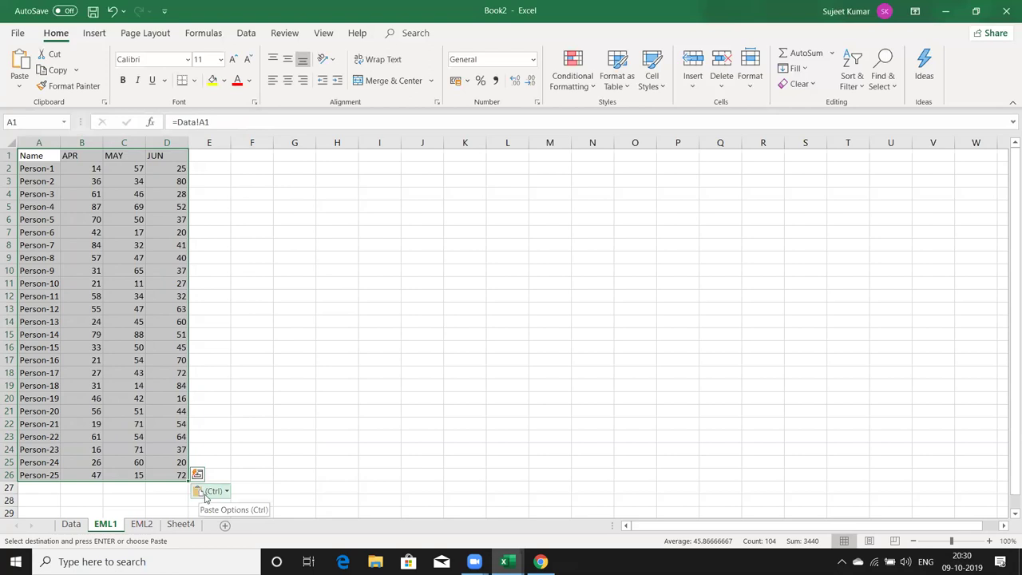
right_click(415, 216)
key(Escape)
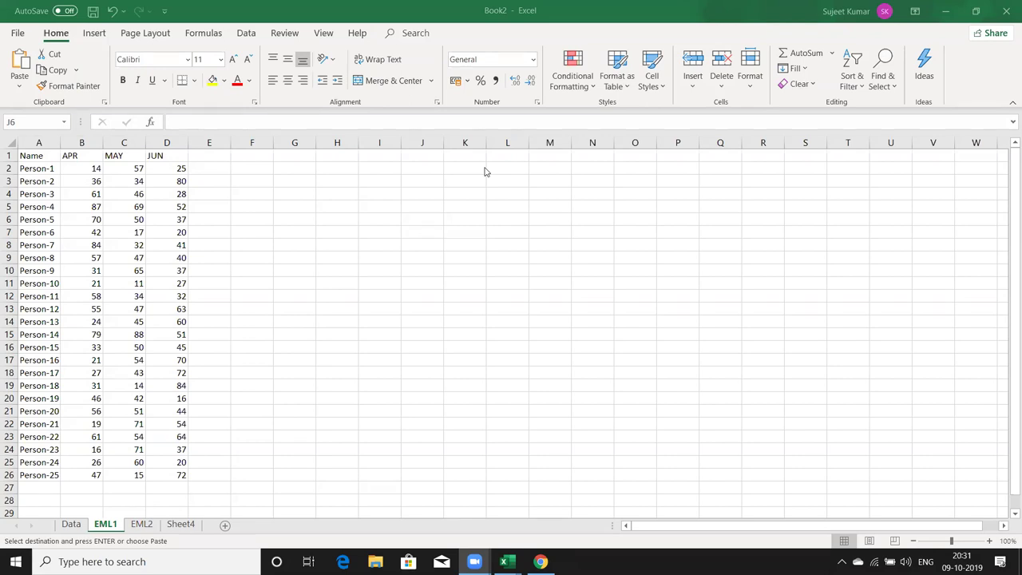
click(153, 218)
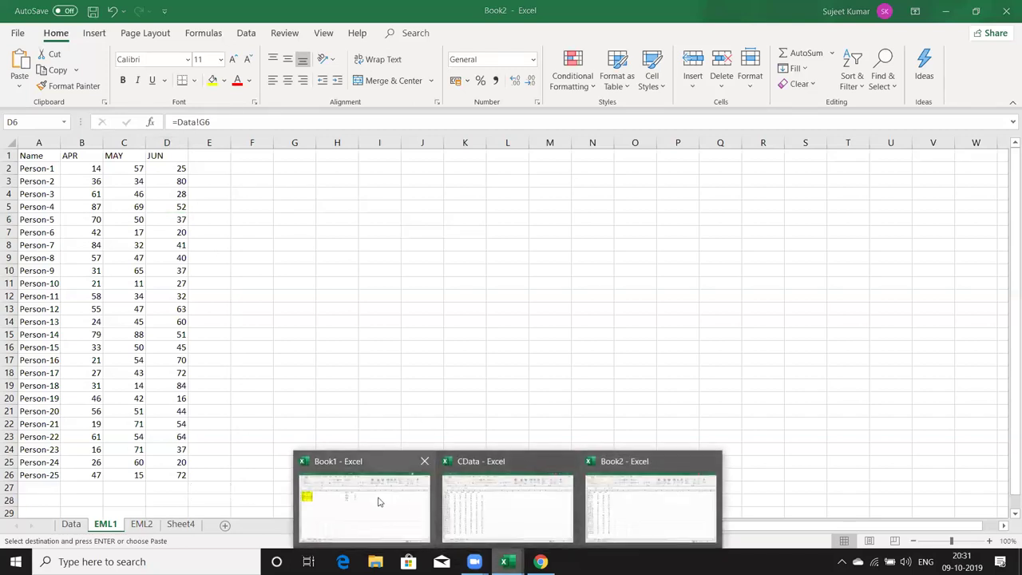
Step: In Book1's Sheet4, copy the Name/Sales table A1:B6, undoing an accidental column A resize
mouse_move(505, 561)
click(380, 498)
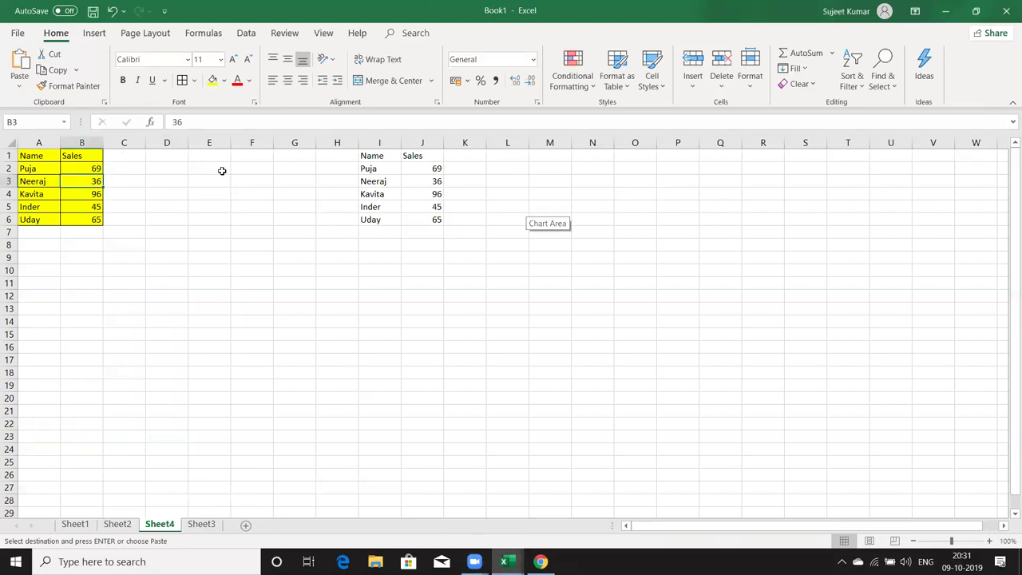
drag(48, 158, 92, 217)
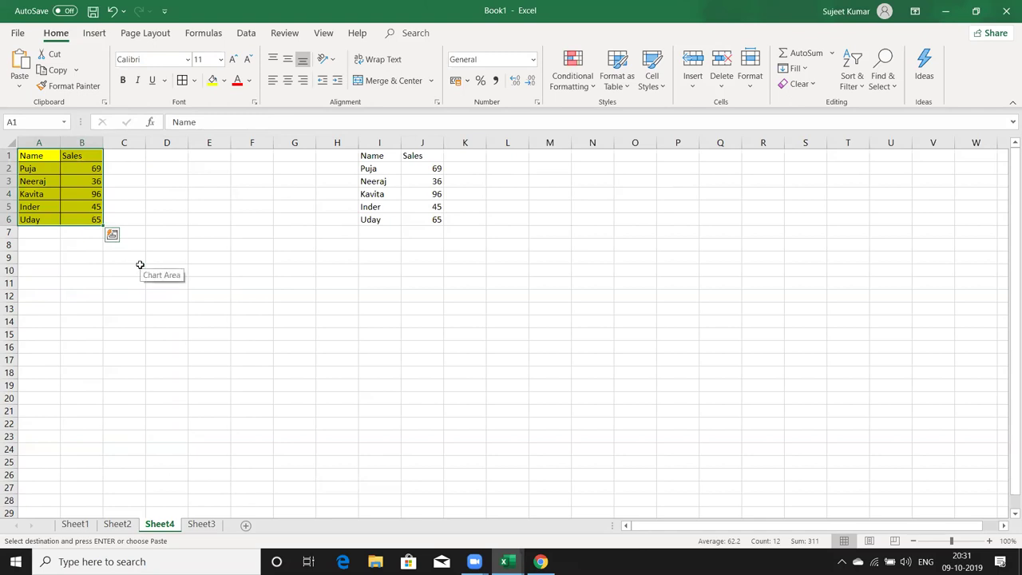
click(235, 206)
drag(50, 157, 75, 215)
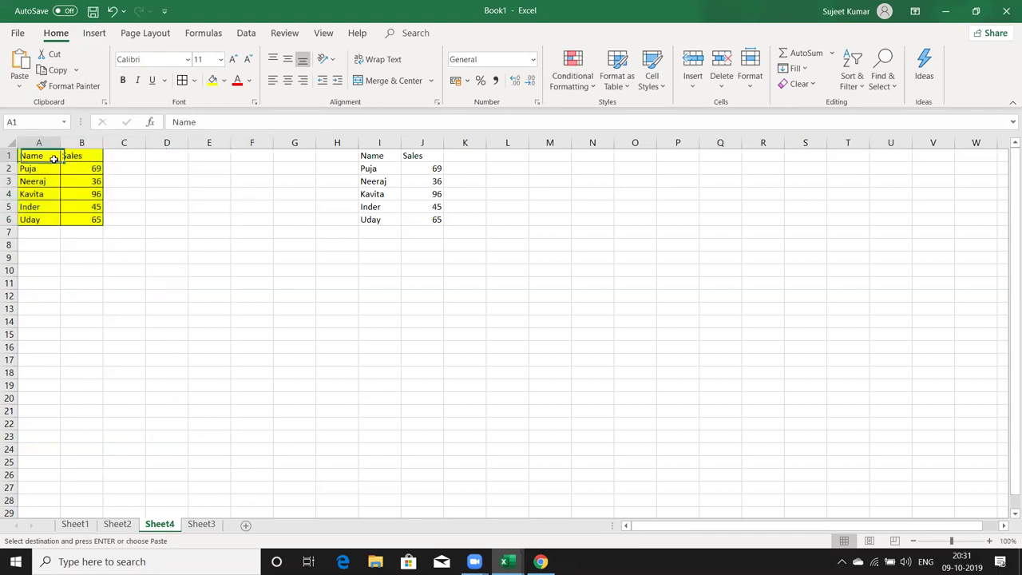
click(167, 169)
drag(60, 146, 46, 145)
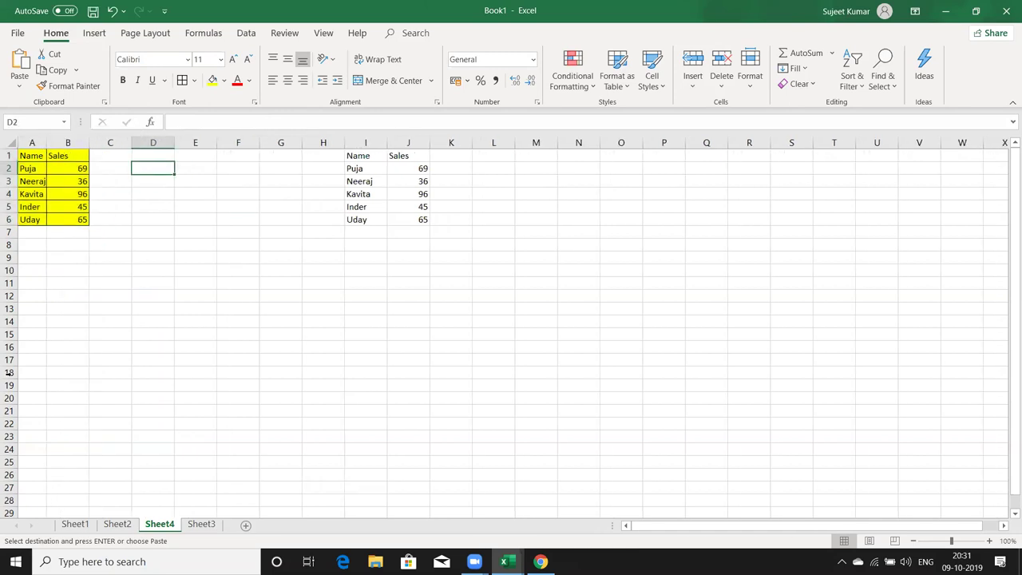
drag(32, 346, 20, 463)
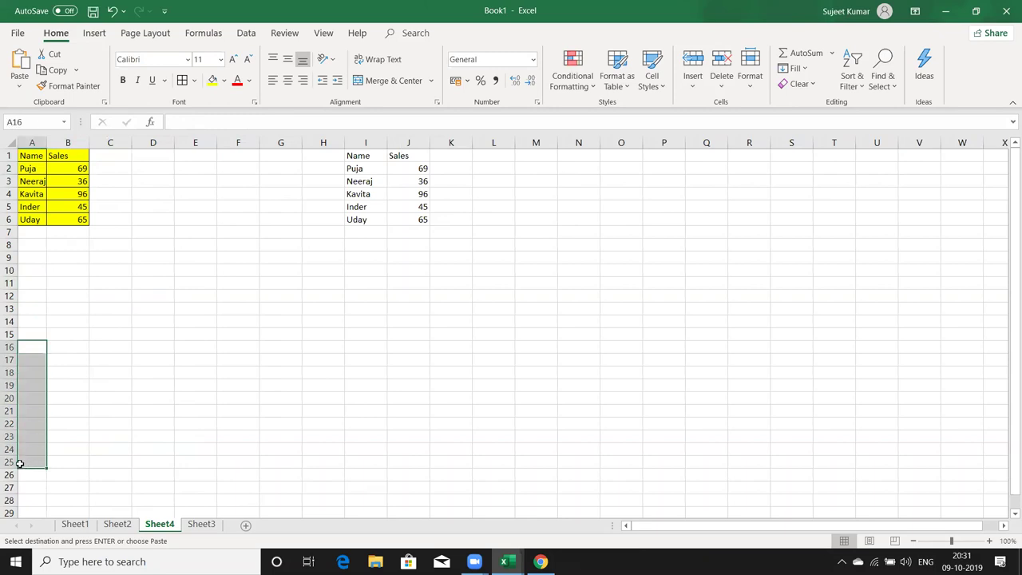
key(ctrl+z)
mouse_move(32, 156)
mouse_down()
mouse_move(95, 207)
mouse_move(93, 217)
mouse_up()
key(ctrl+v)
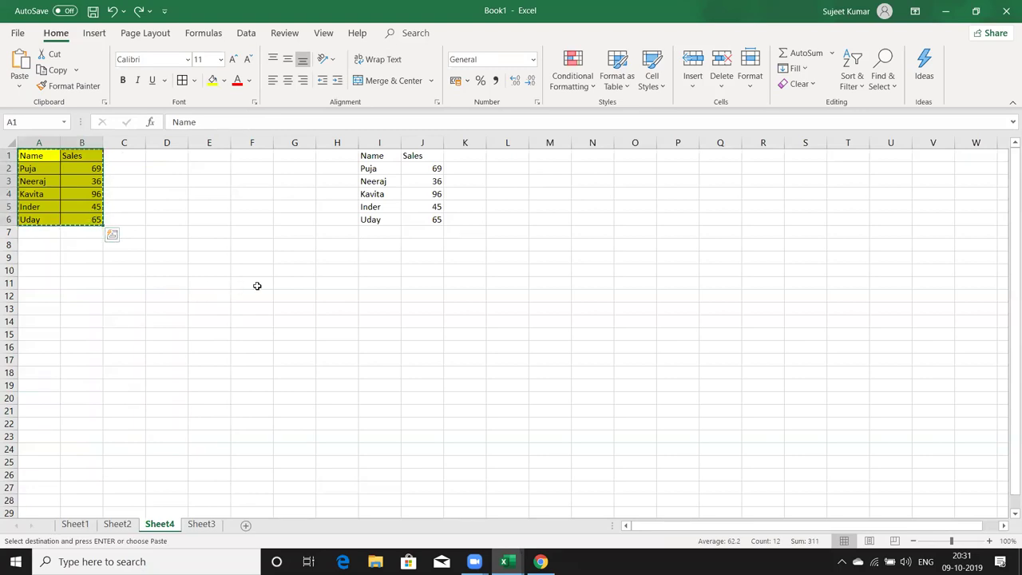
click(295, 270)
click(14, 92)
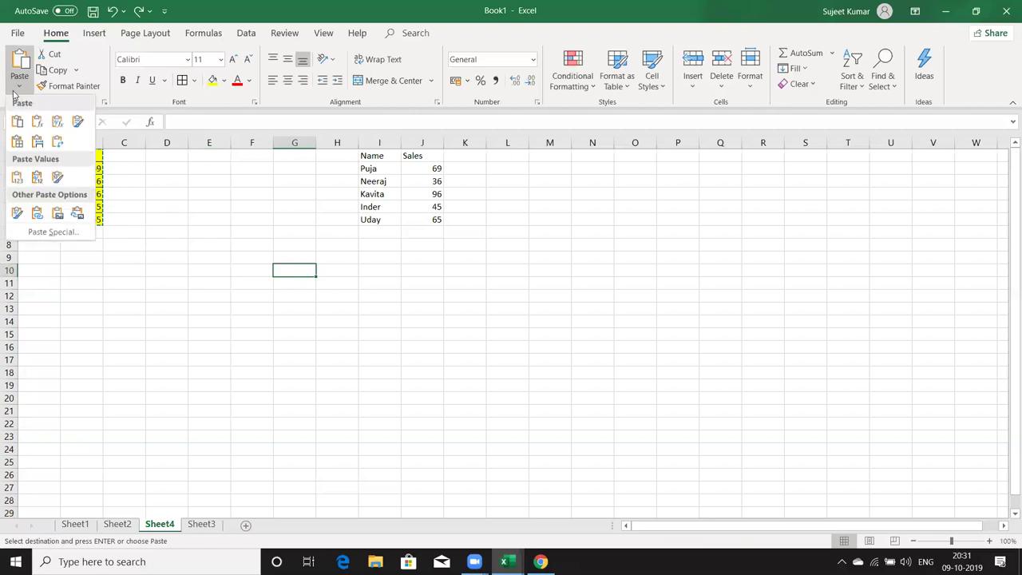
click(79, 214)
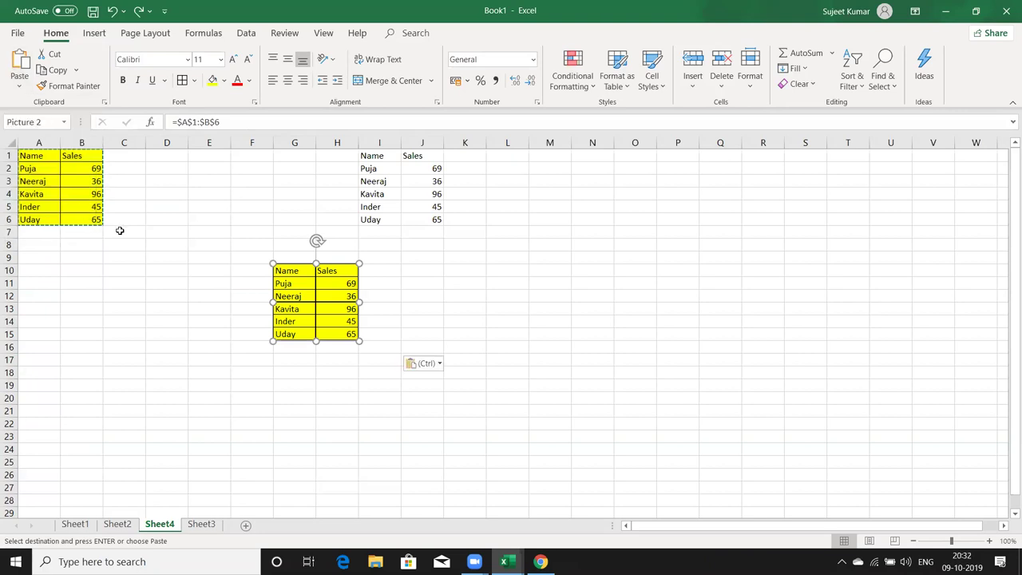
key(Delete)
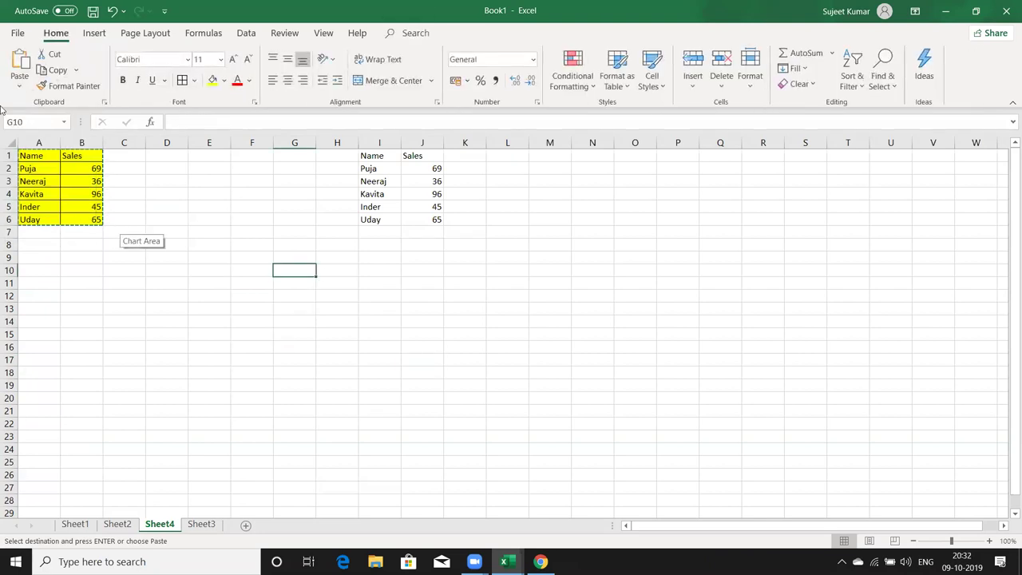
click(19, 83)
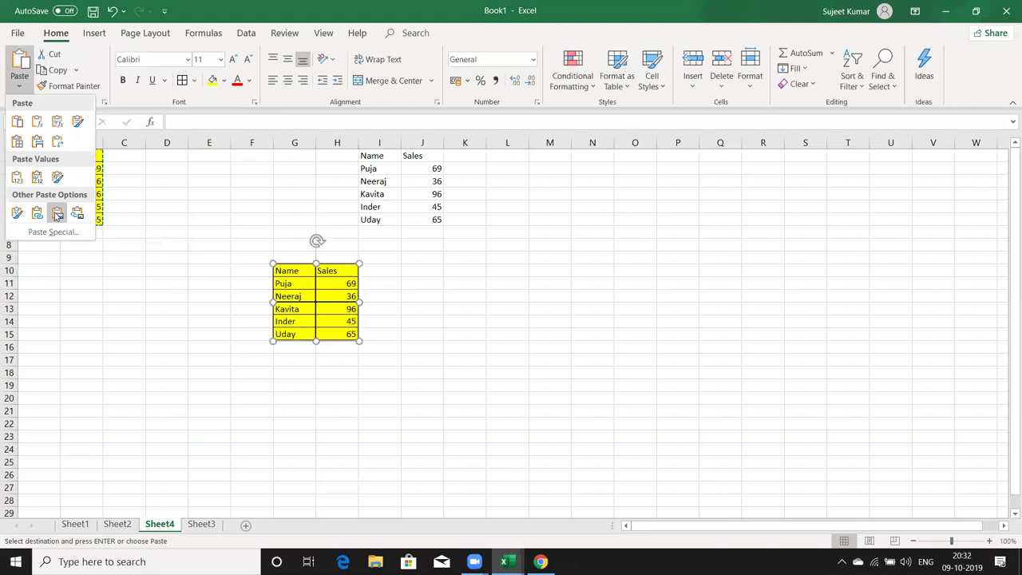
click(57, 216)
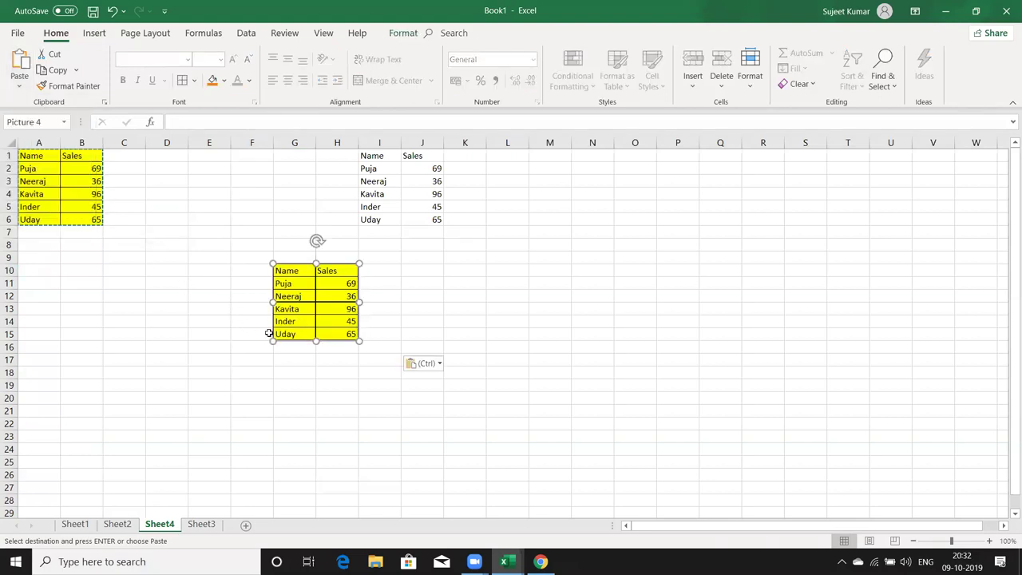
drag(302, 320, 242, 243)
drag(302, 266, 409, 357)
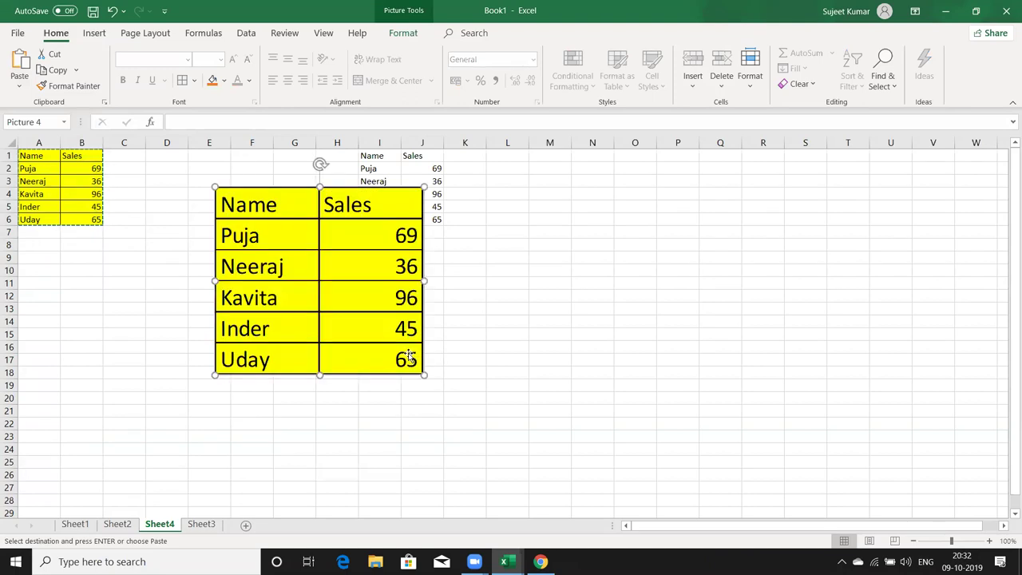
drag(409, 357, 310, 249)
click(308, 280)
click(294, 261)
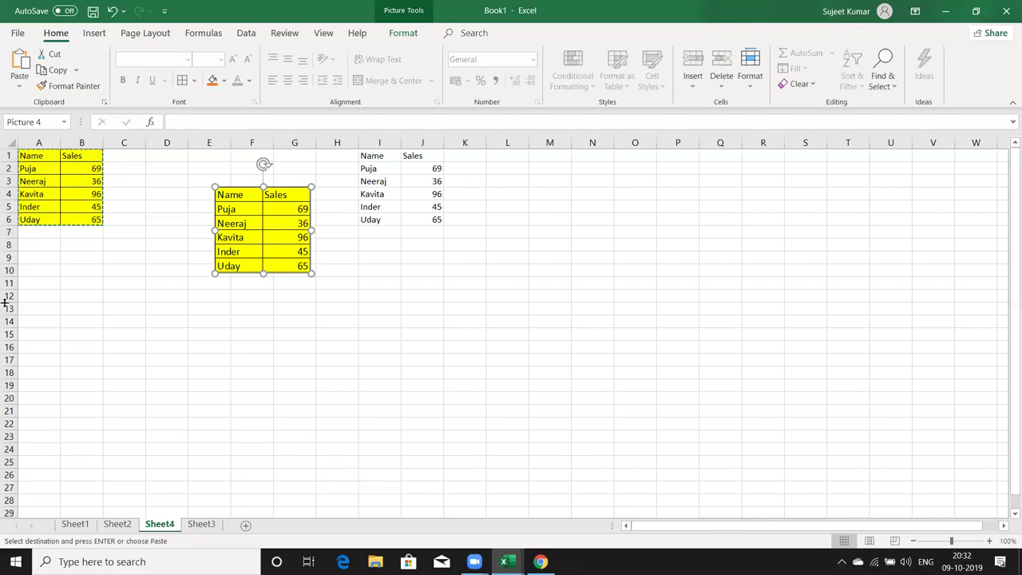
click(123, 270)
click(212, 229)
key(Delete)
click(225, 248)
Step: Paste the copied table at E8 as a Linked Picture
right_click(224, 250)
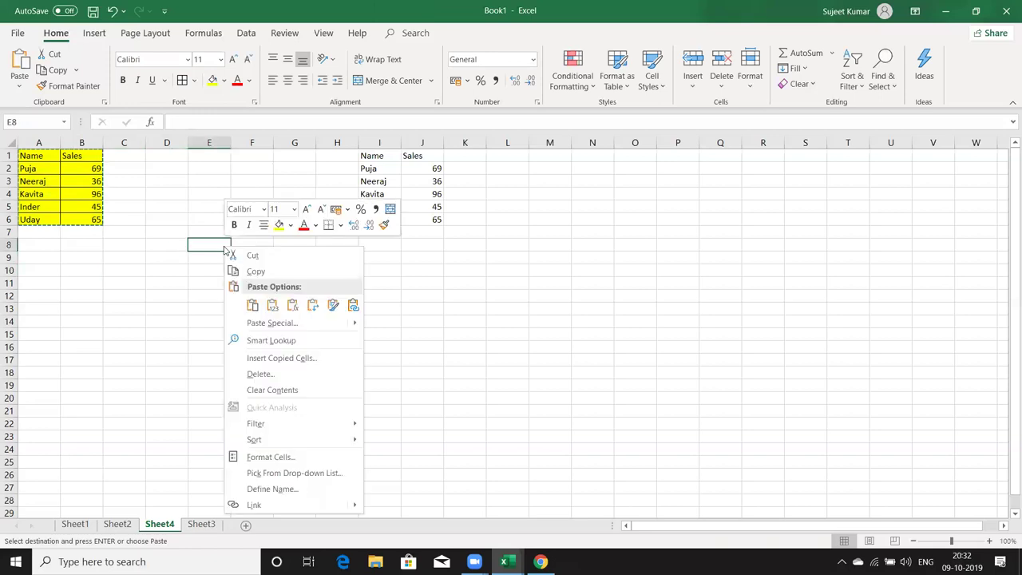
click(272, 323)
key(Escape)
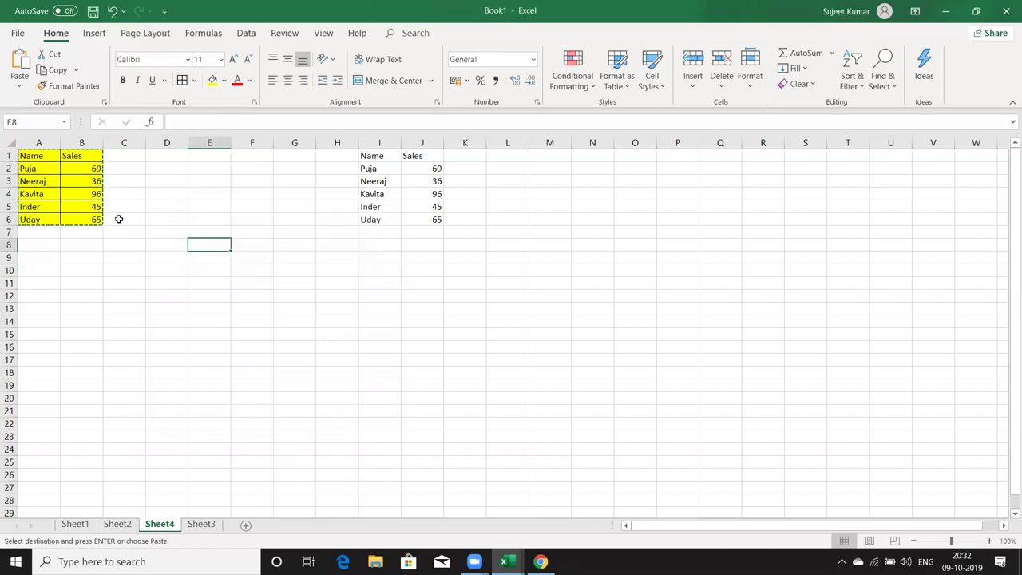
click(20, 82)
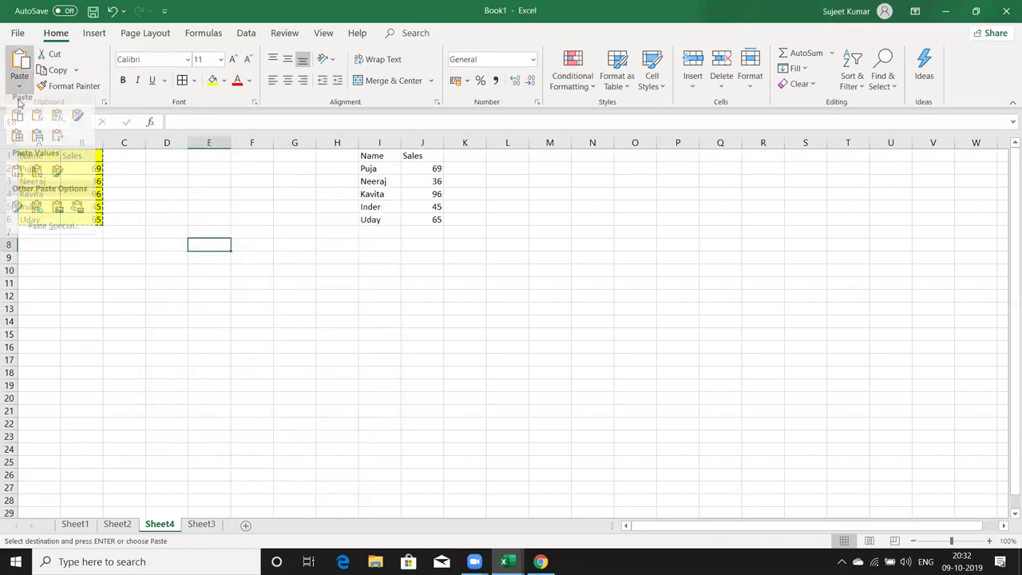
click(77, 213)
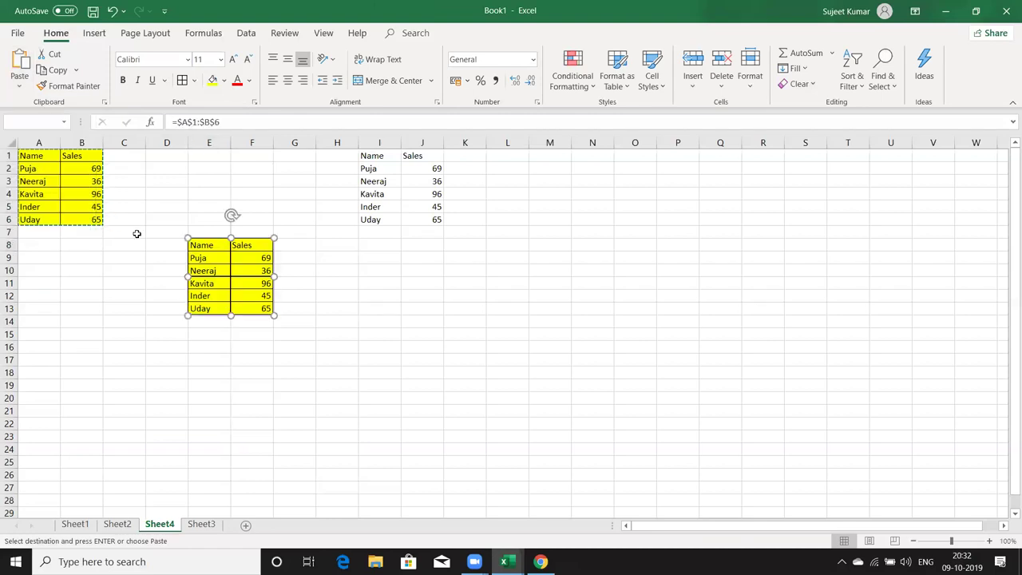
Step: Change B3 to 63 and fill B4 light green, checking the linked picture updates
click(76, 185)
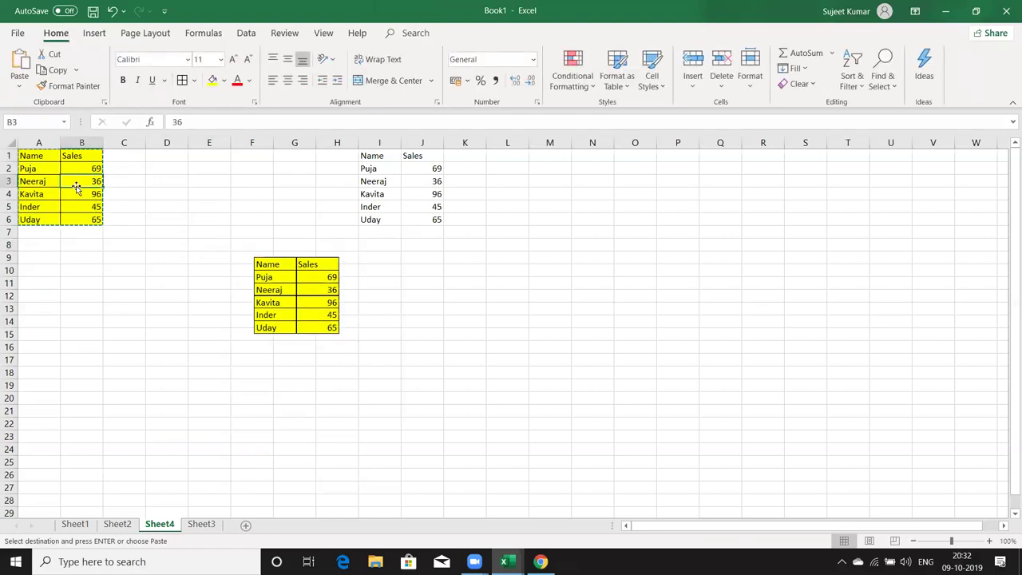
text(63)
key(Return)
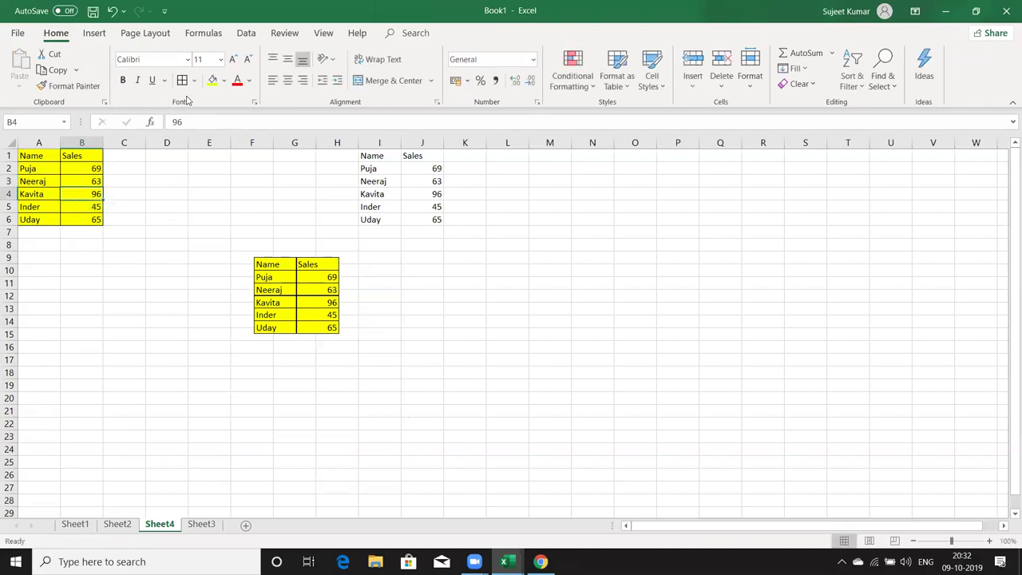
click(224, 81)
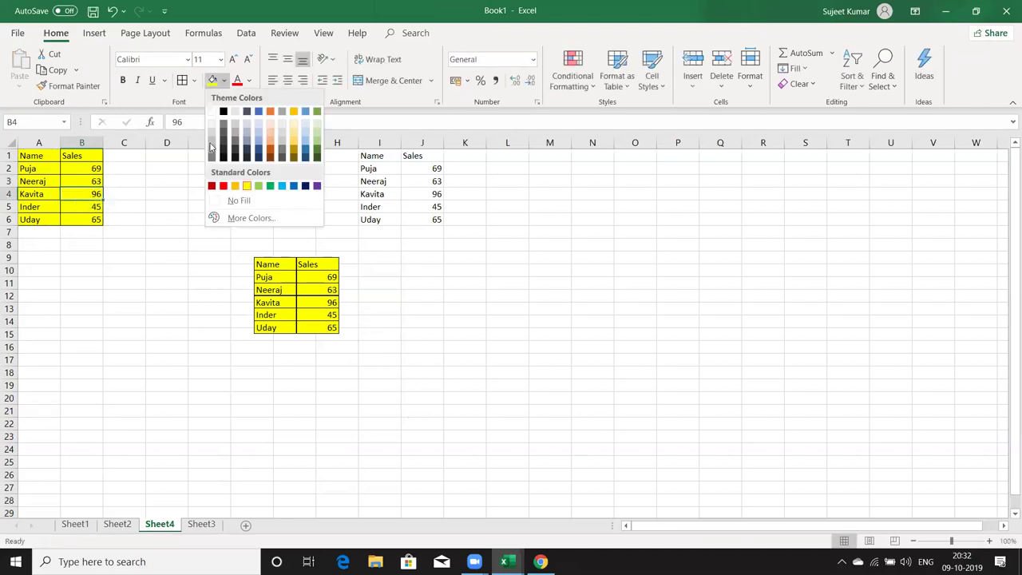
click(256, 187)
click(182, 218)
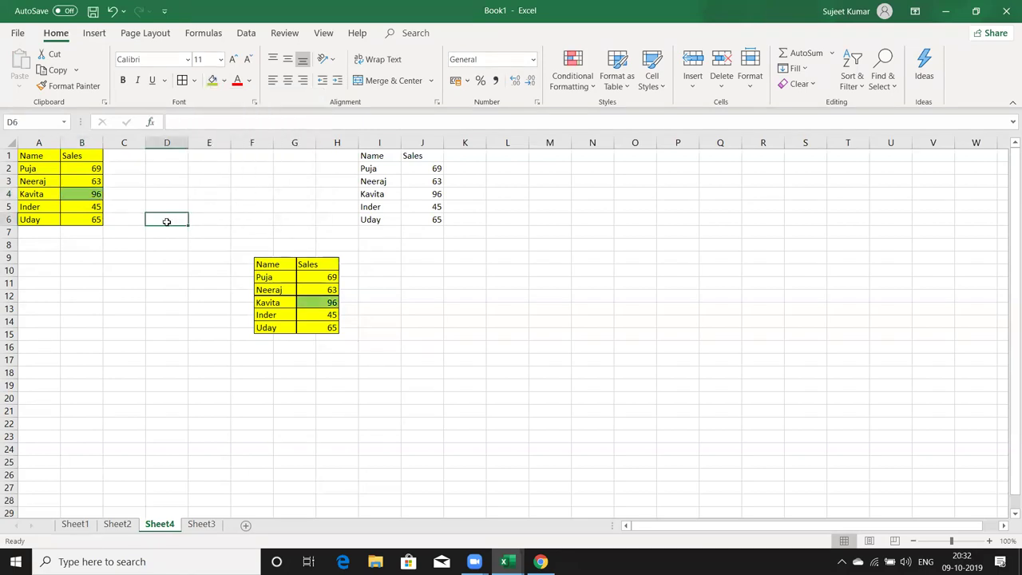
click(319, 315)
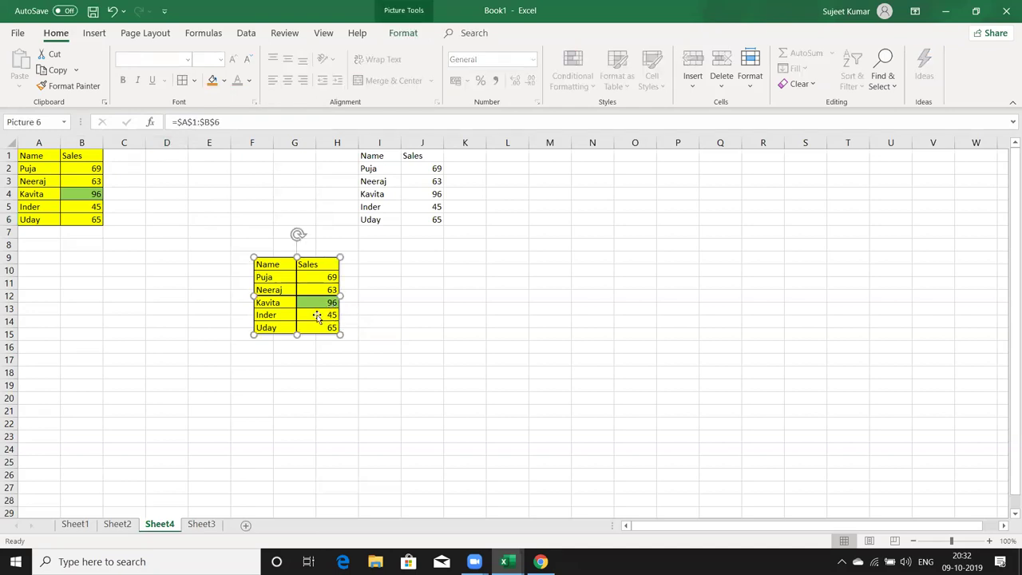
click(51, 229)
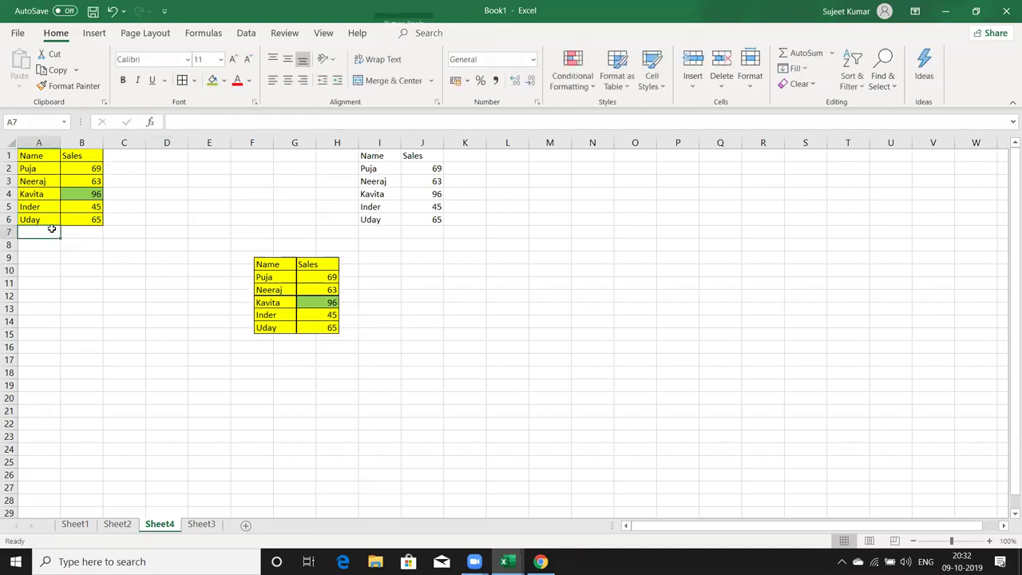
Step: Add a new table row with Neetu and sales 85 in A7:B7
text(Neetu)
key(Tab)
text(85)
key(Return)
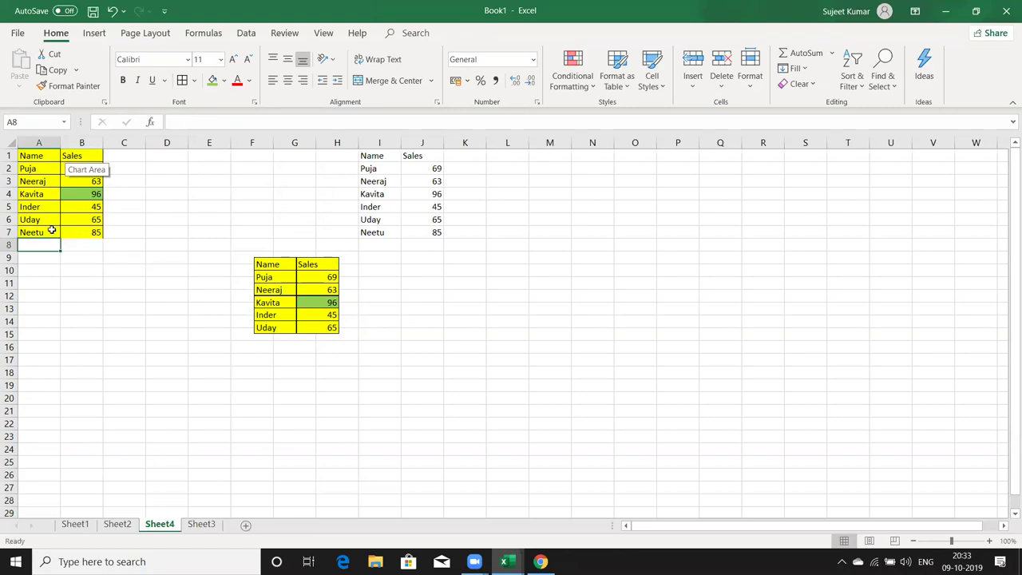
drag(52, 231, 90, 221)
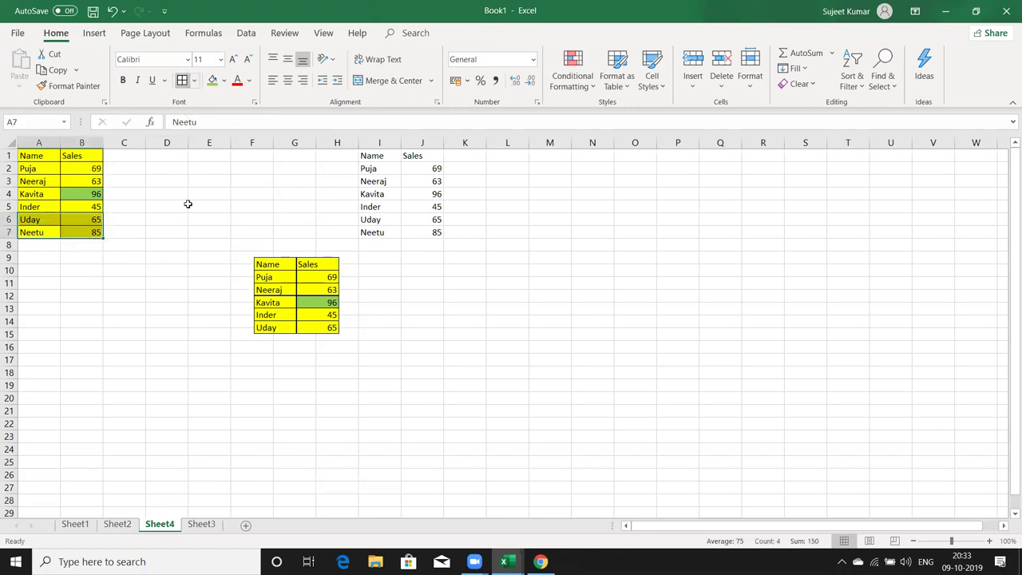
click(168, 257)
Step: Move the linked picture and change its source reference to =$A$1:$B$7
click(266, 296)
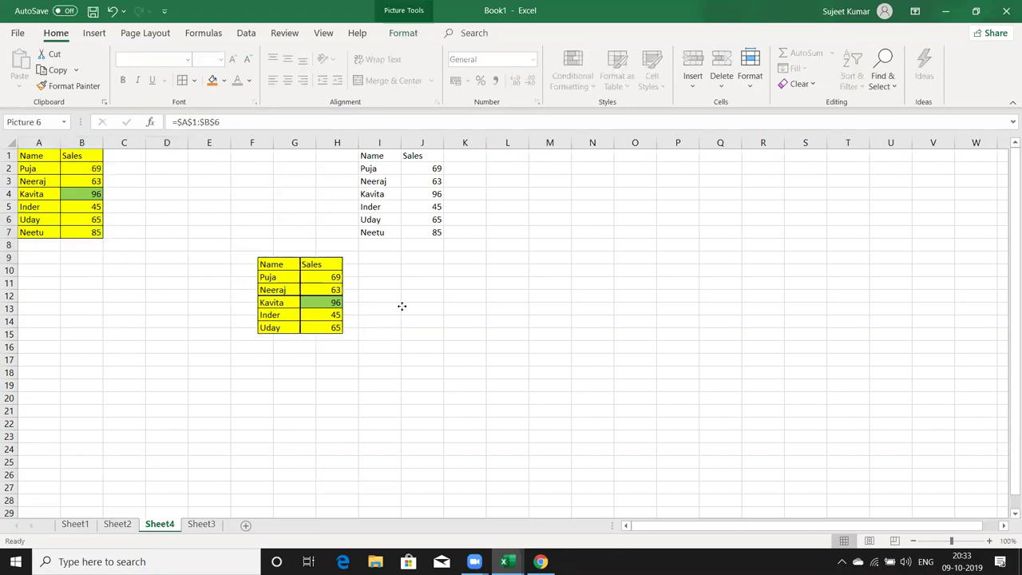
mouse_move(266, 296)
mouse_down()
mouse_move(478, 272)
mouse_move(377, 297)
mouse_up()
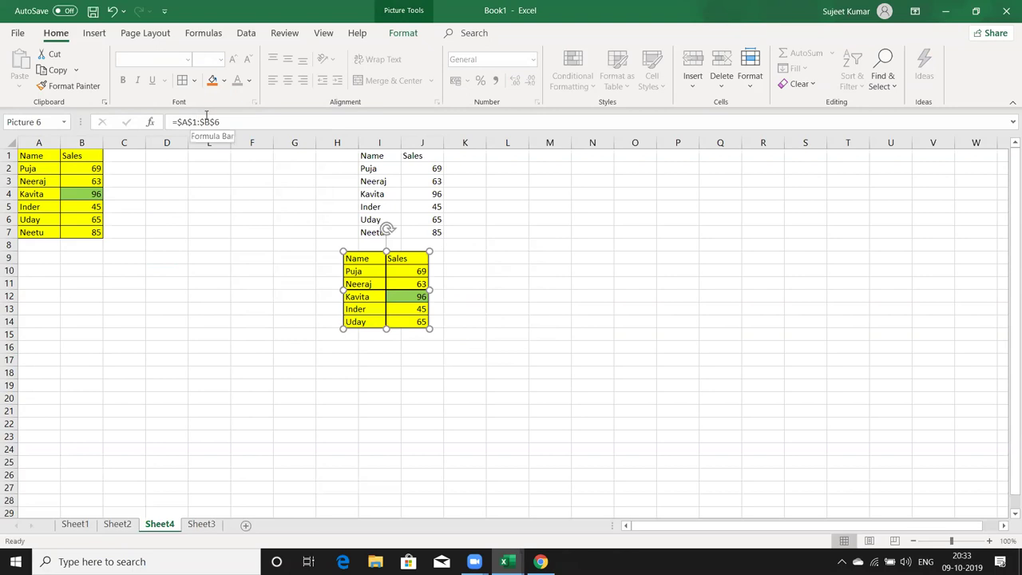
click(219, 122)
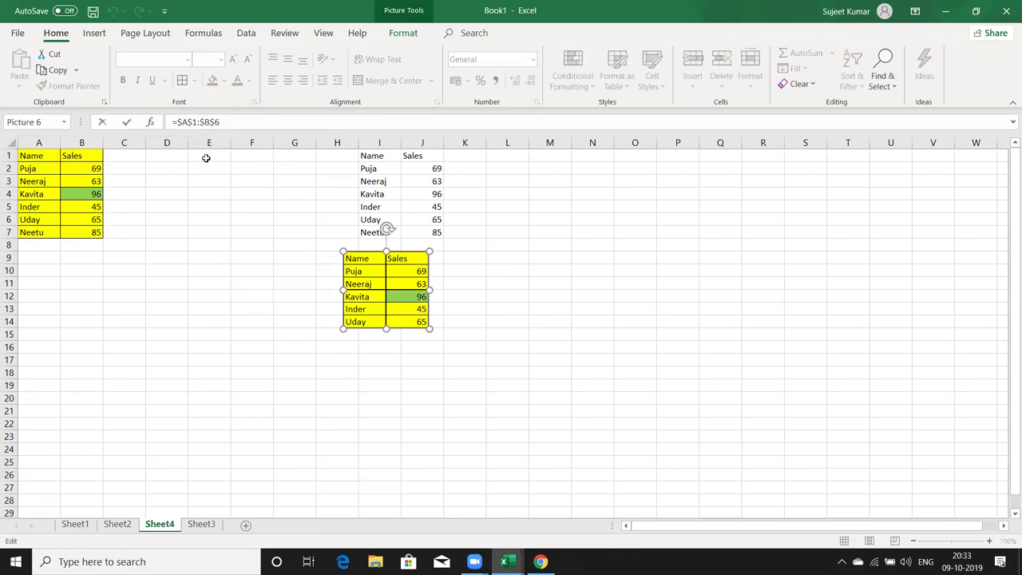
key(BackSpace)
text(7)
key(Return)
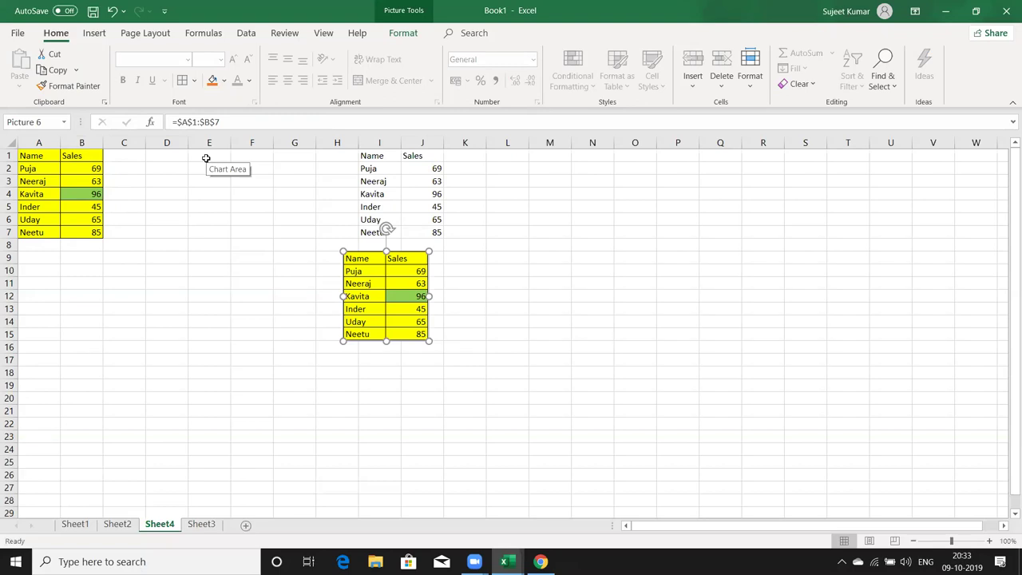
Step: Copy the full Sales table A1:B7
click(60, 160)
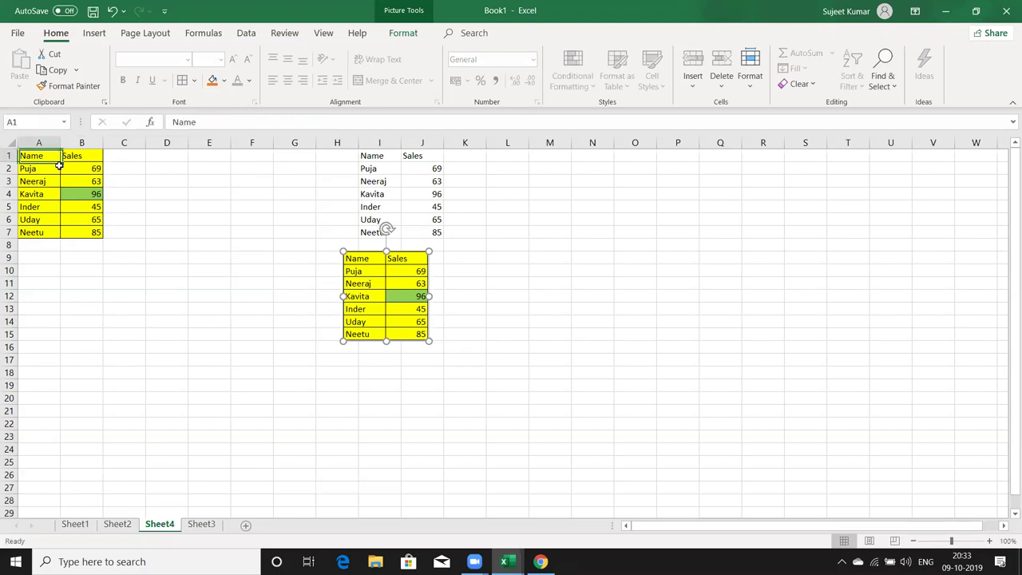
drag(59, 166, 86, 231)
key(ctrl+c)
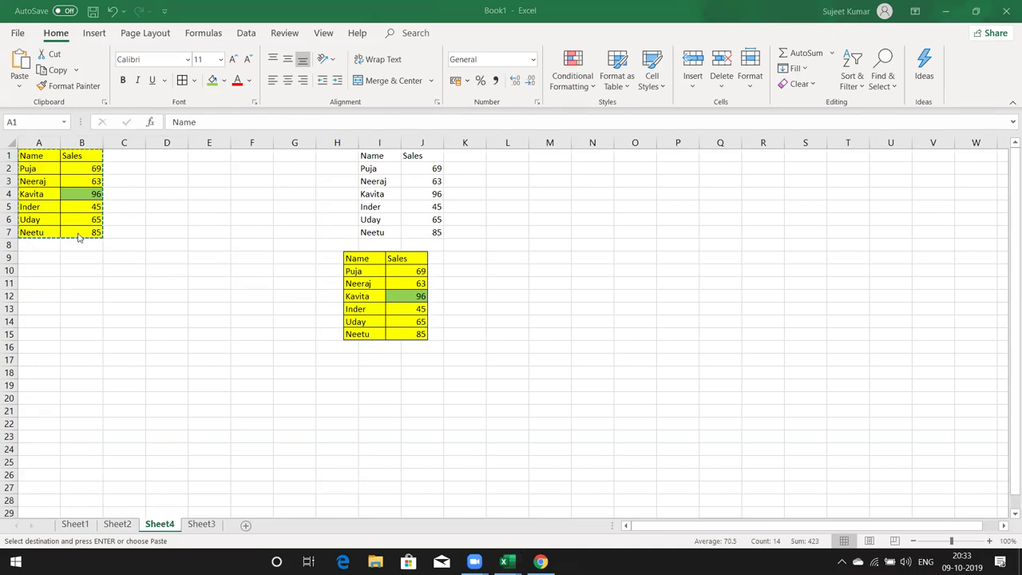
Step: Paste the Sales table back in place and cancel the stray entry in A1
key(ctrl+v)
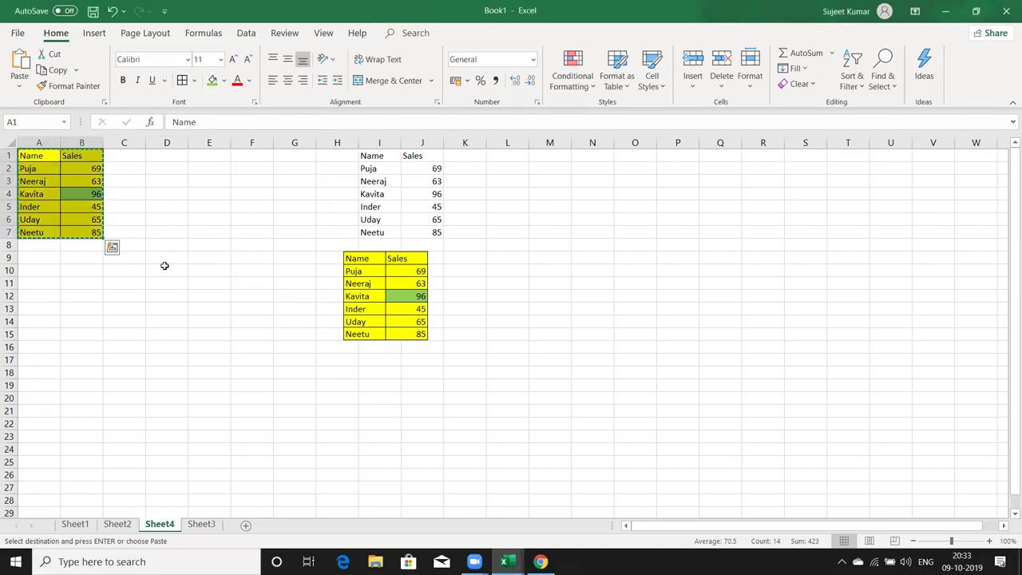
text(w)
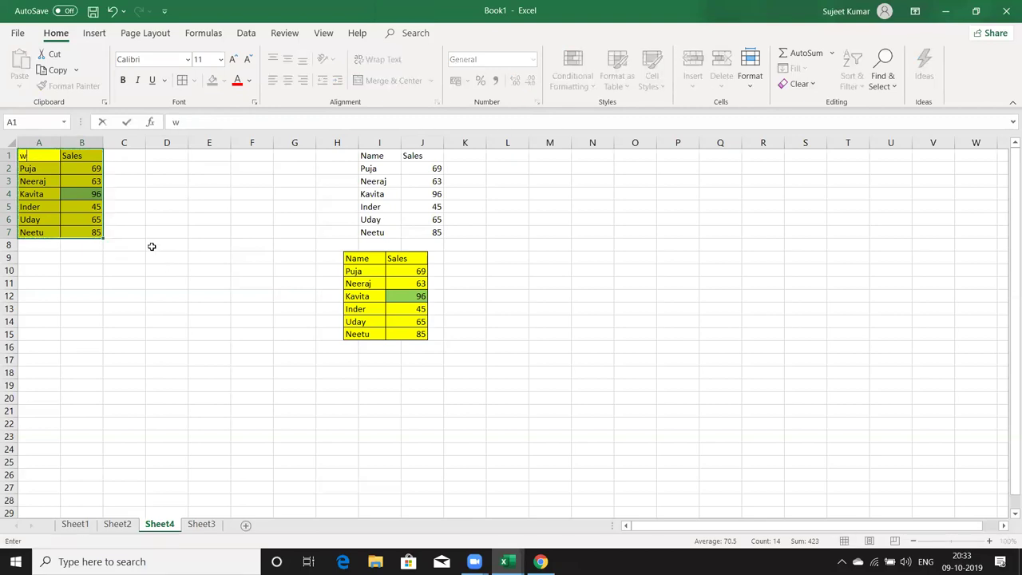
key(Escape)
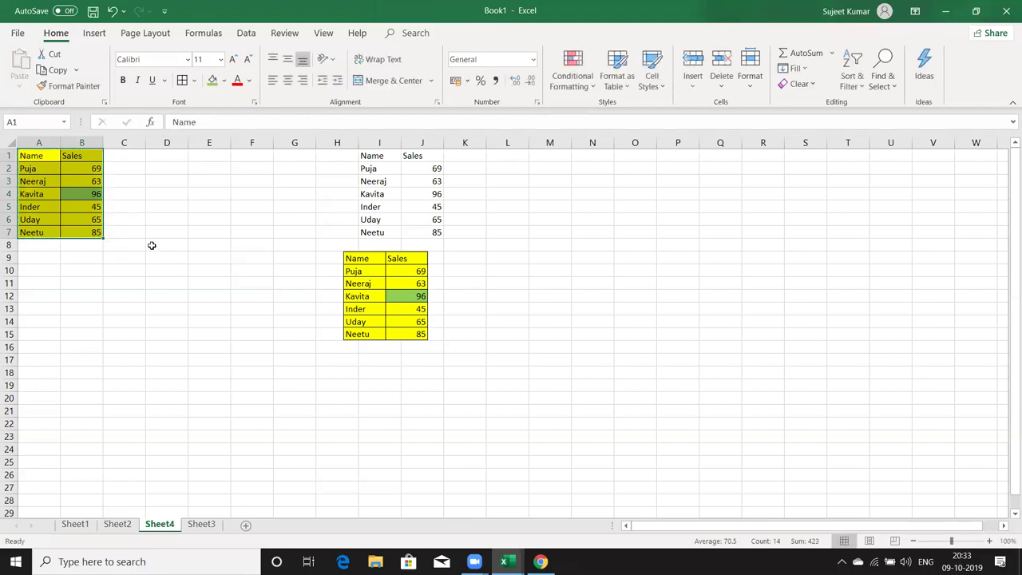
Step: Launch Microsoft Word by searching 'word' in Windows search
key(super)
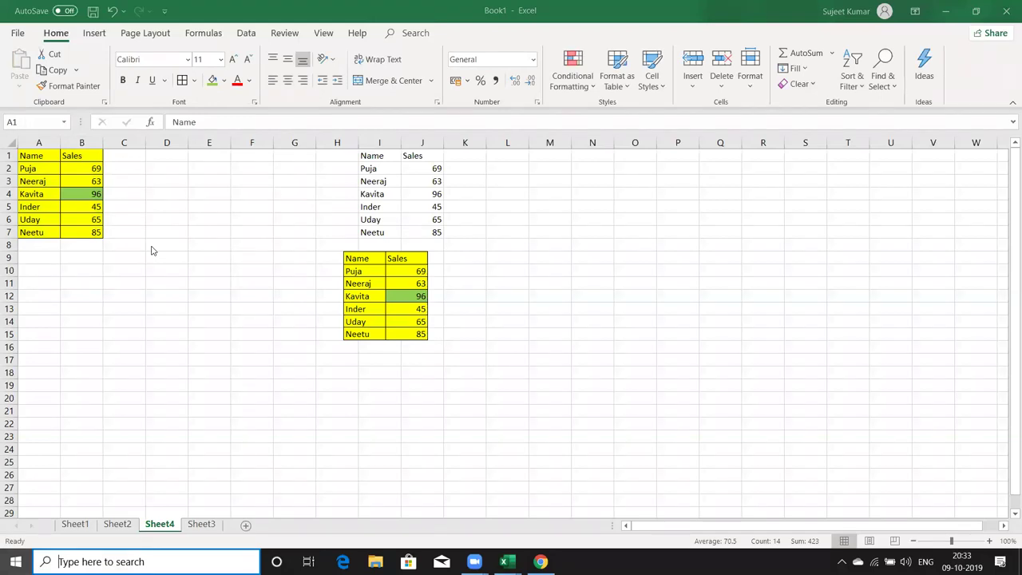
text(word)
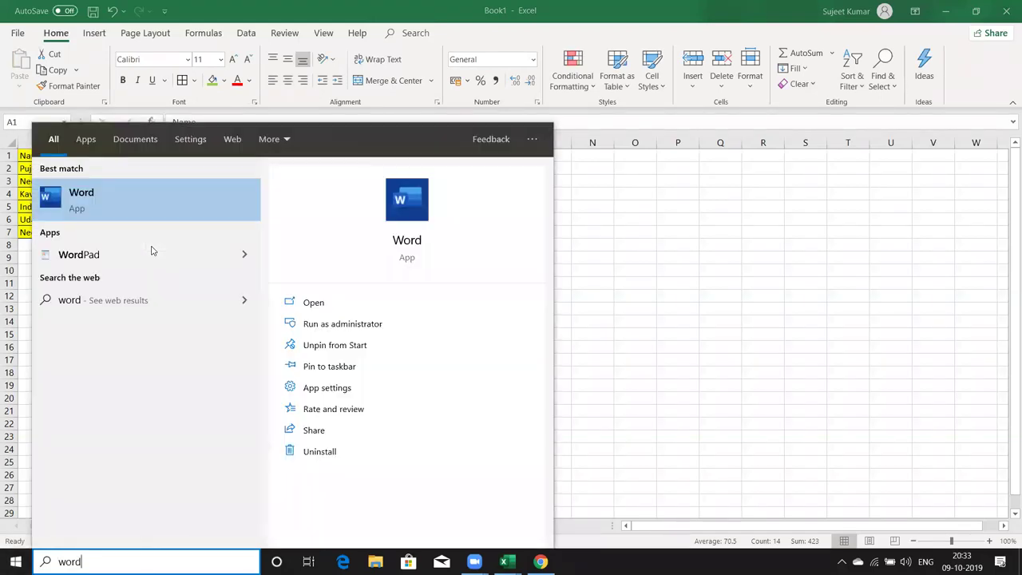
click(415, 242)
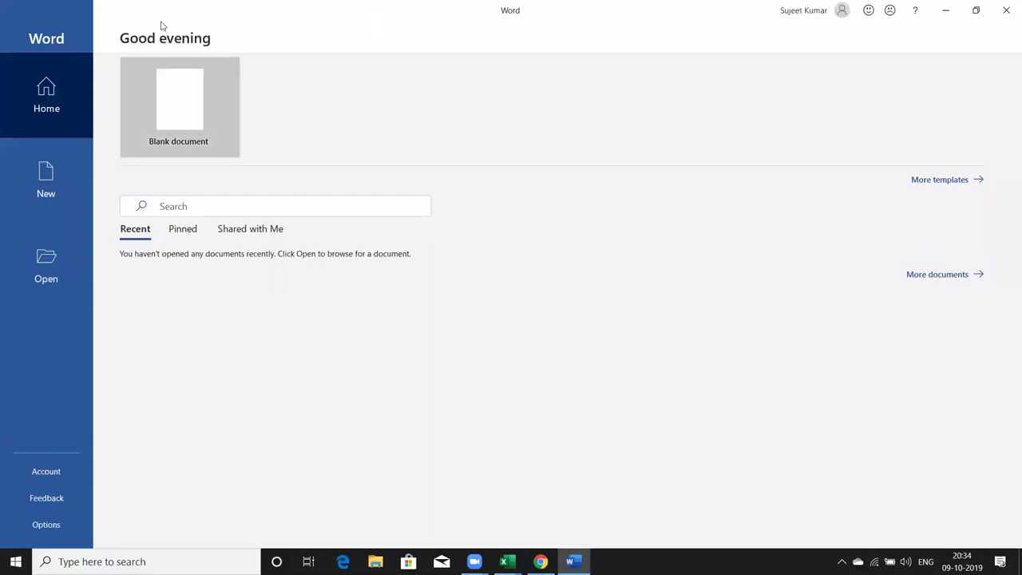
Step: Create a new blank Word document, Document1
click(153, 100)
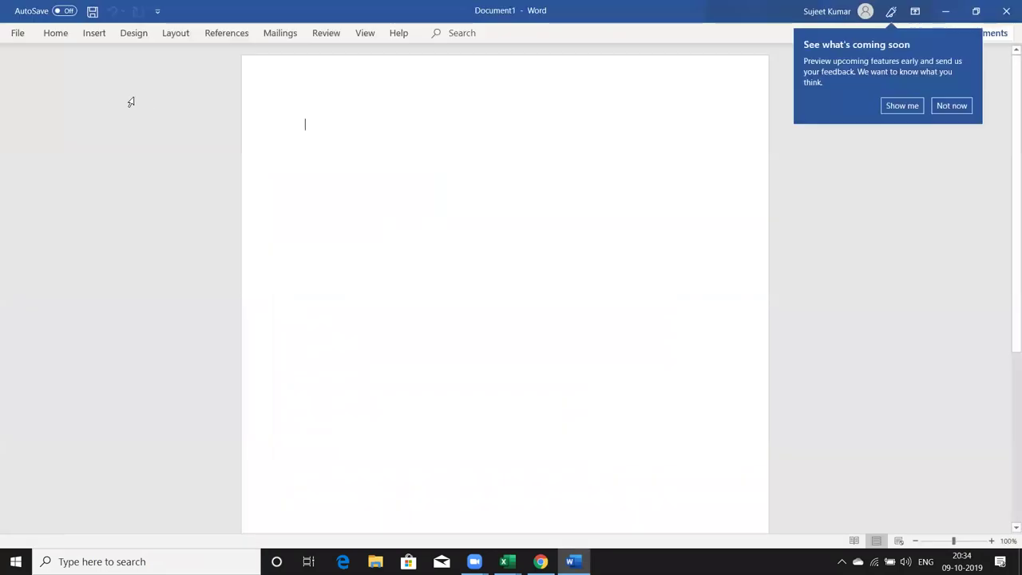
click(67, 39)
click(18, 80)
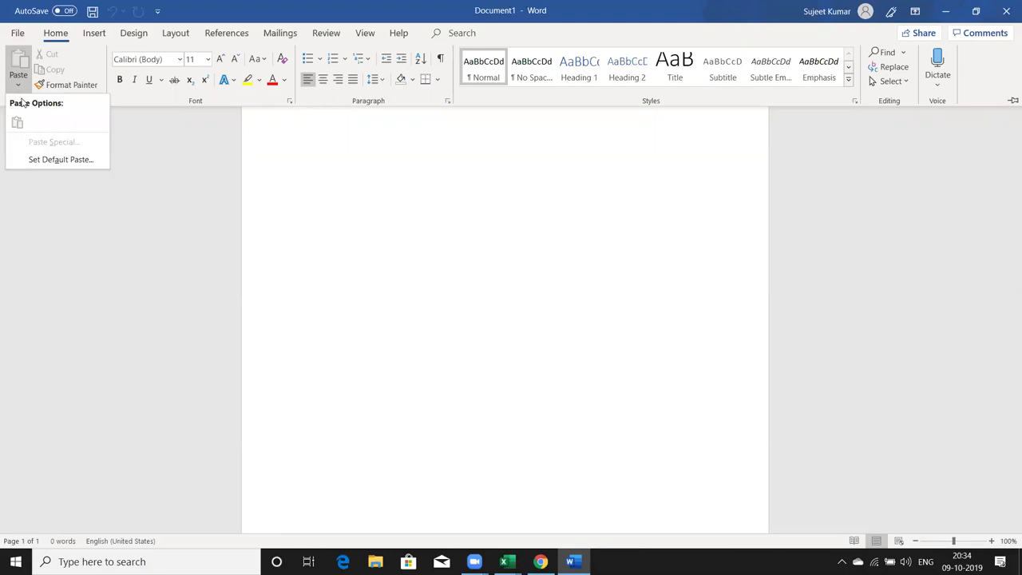
click(283, 166)
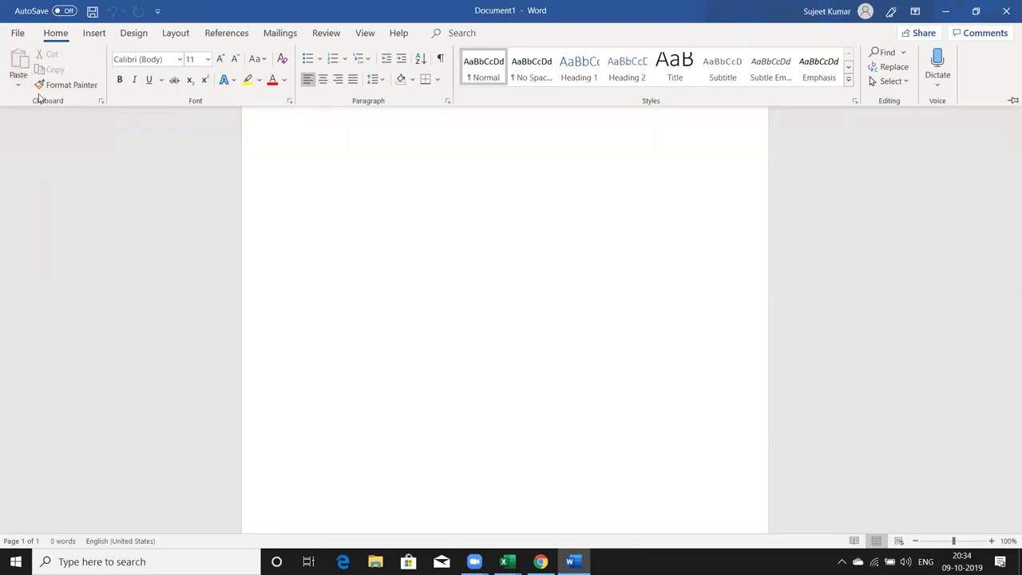
key(Escape)
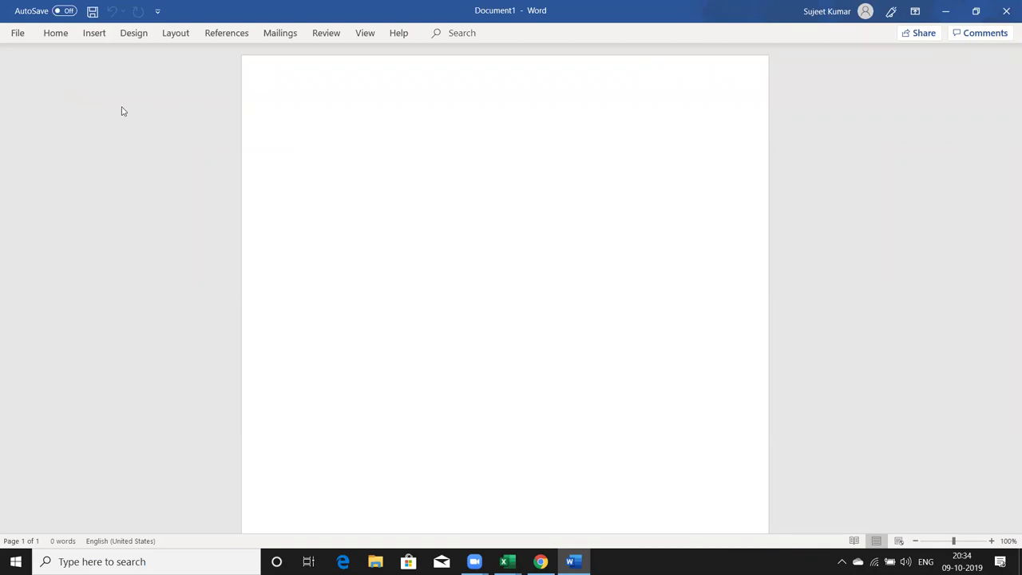
Step: Re-copy the Sales table A1:B7 from Excel's Book1 and return to Word
click(571, 562)
click(504, 561)
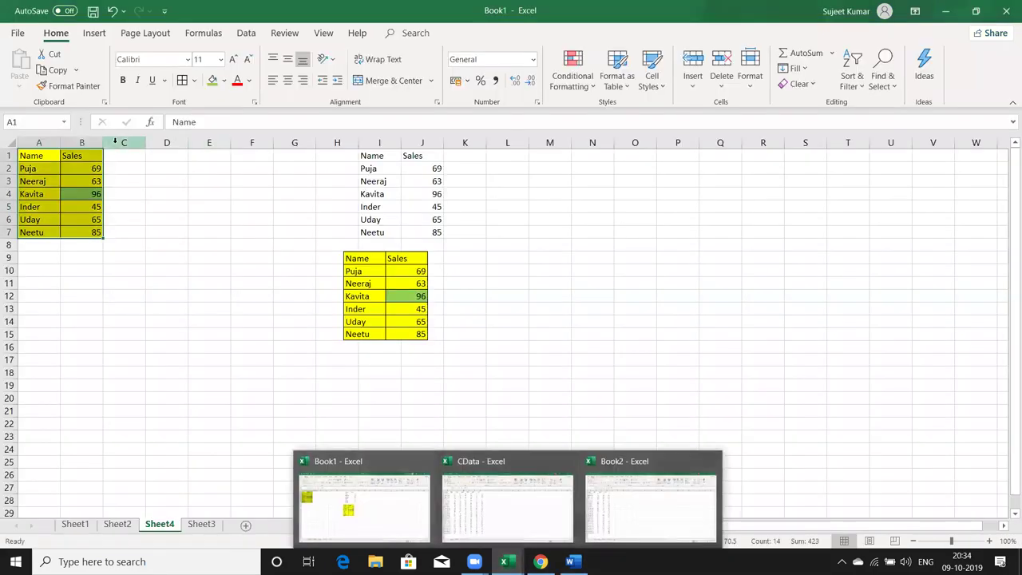
key(ctrl+c)
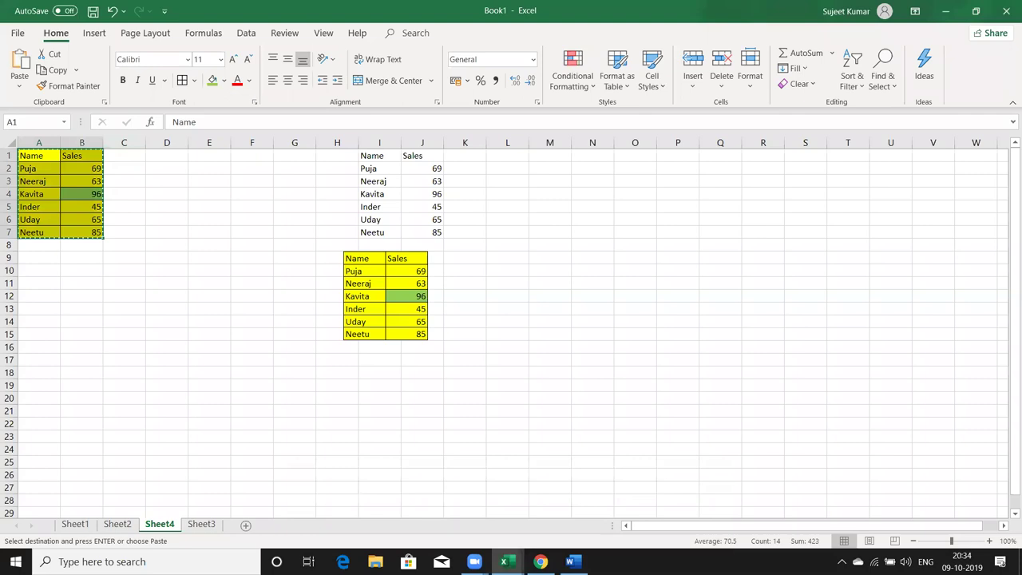
click(570, 562)
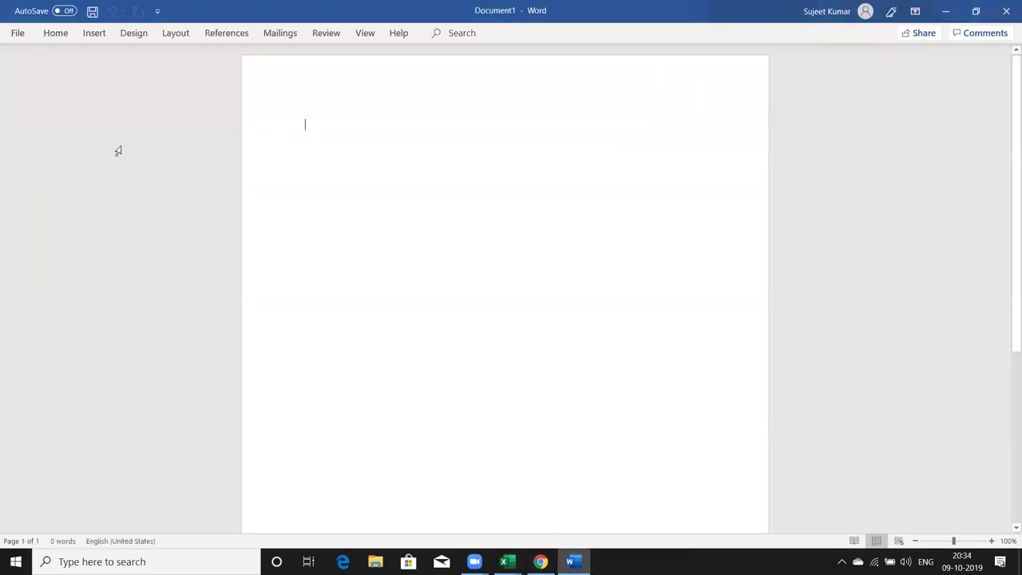
click(12, 35)
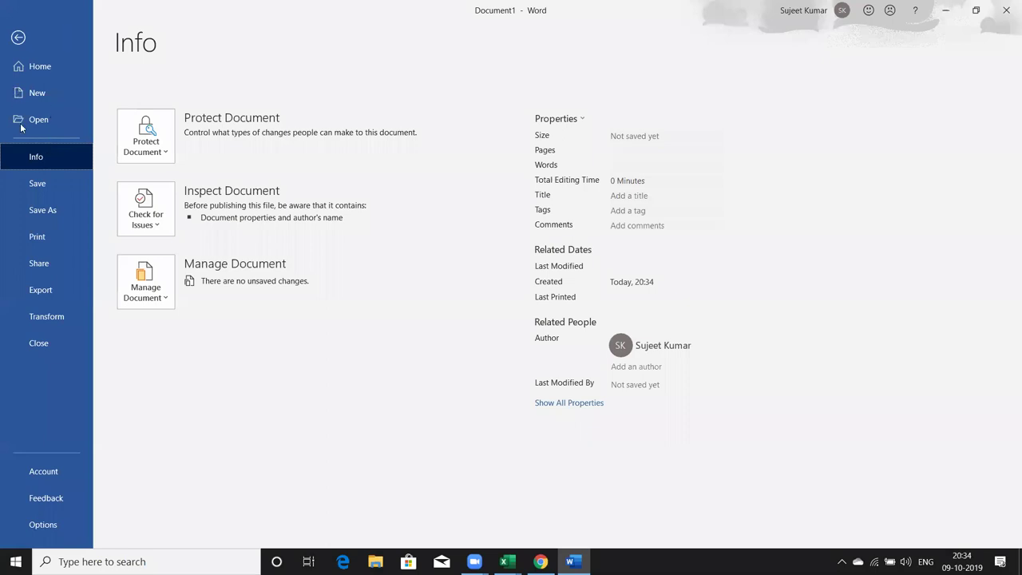
Step: Paste Special the Sales table into Document1 as a linked Microsoft Excel Worksheet Object
key(Escape)
click(17, 80)
click(53, 142)
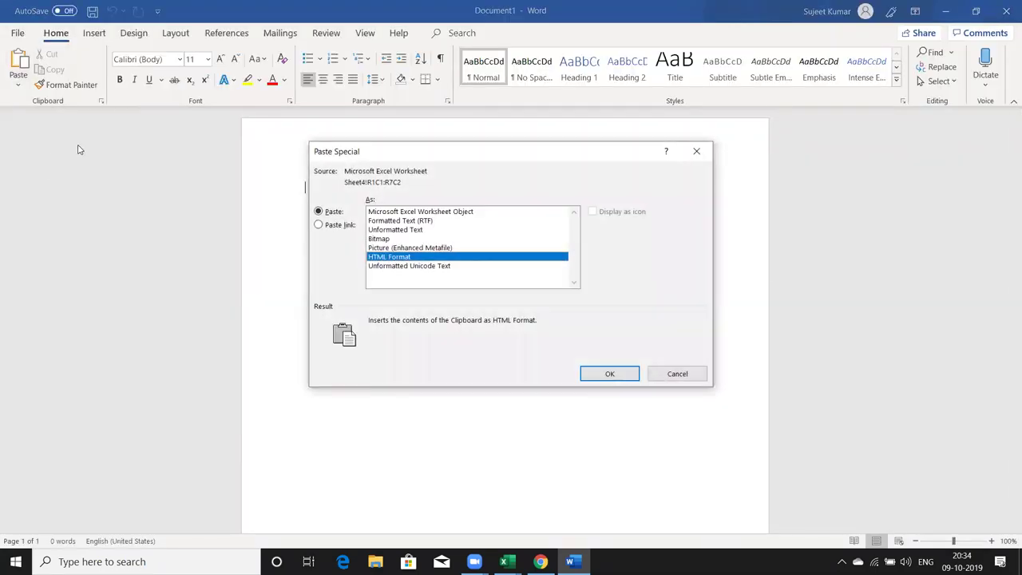
click(349, 225)
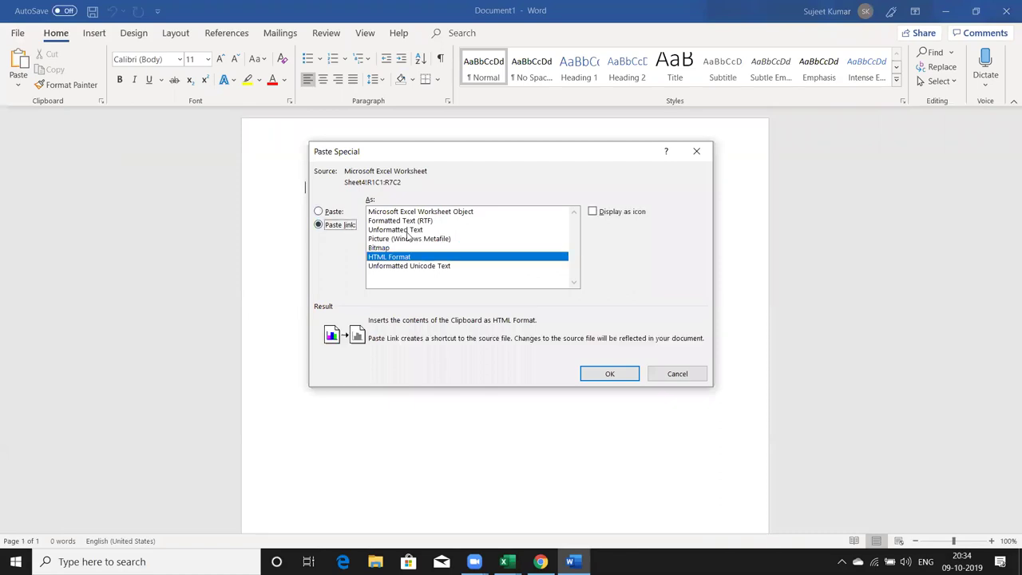
click(401, 212)
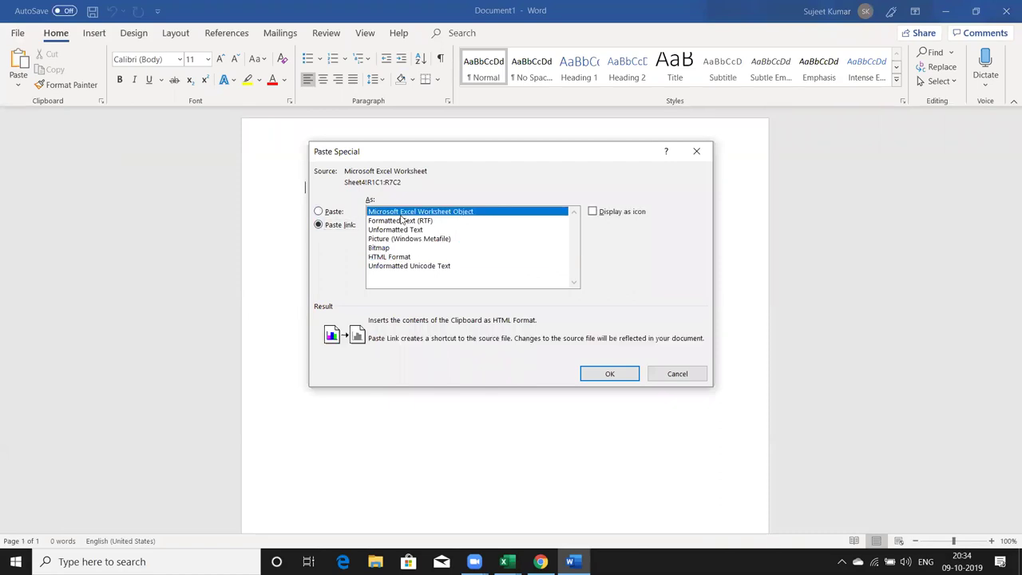
click(612, 375)
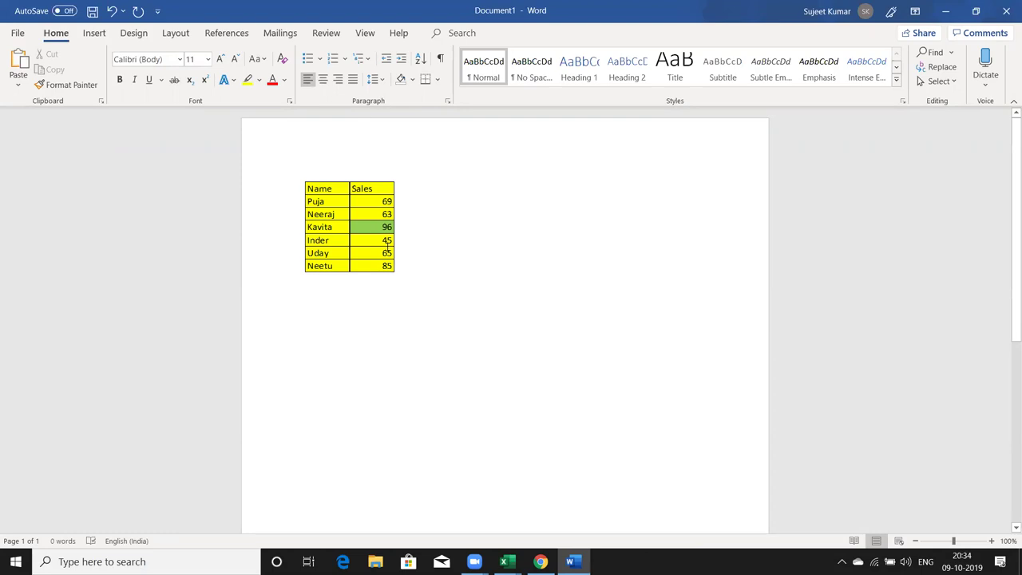
Step: Fill Inder's sales cell B5 (45) dark blue in Excel, then inspect Word's linked table
click(387, 249)
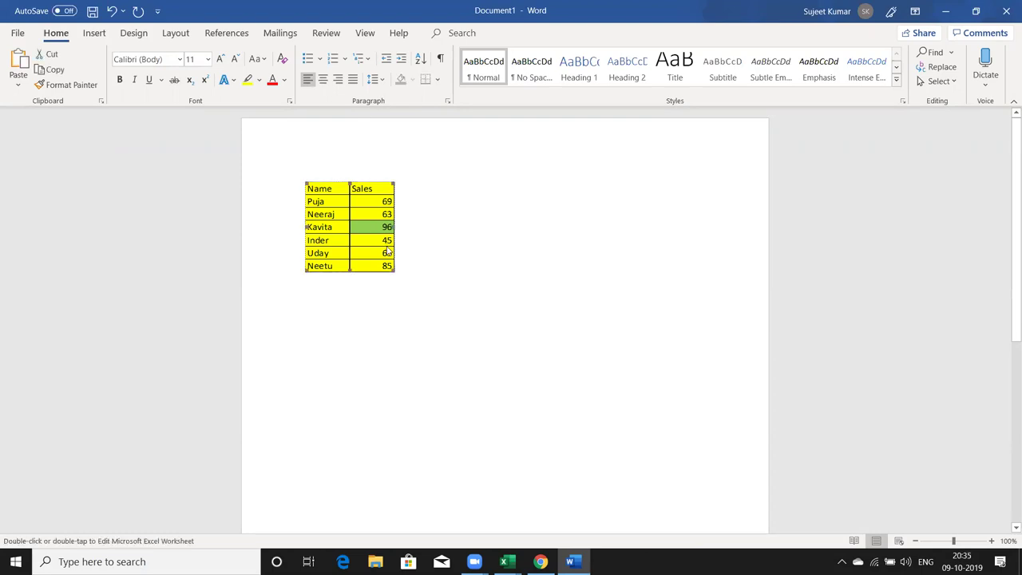
key(alt+Tab)
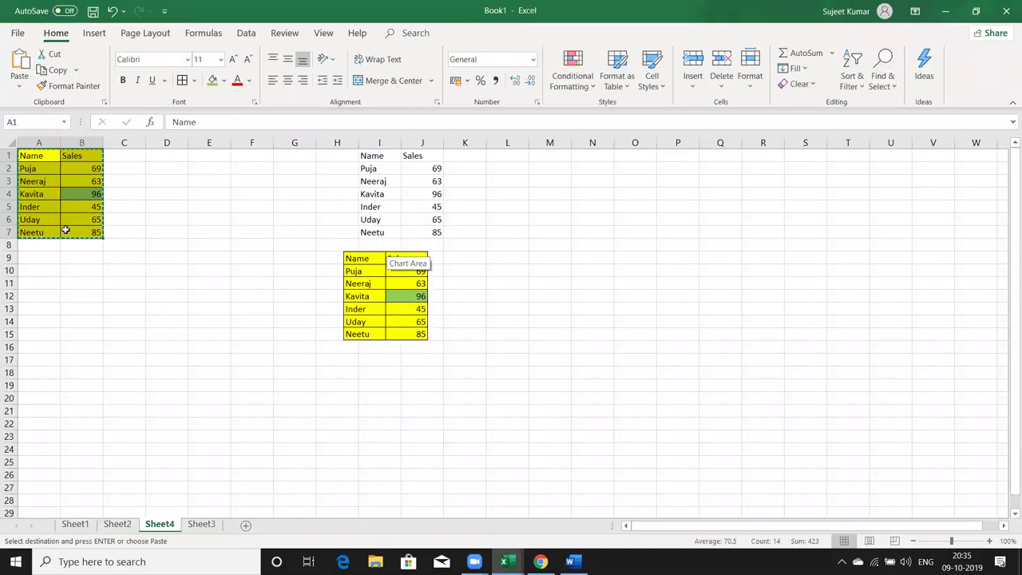
click(80, 198)
key(Down)
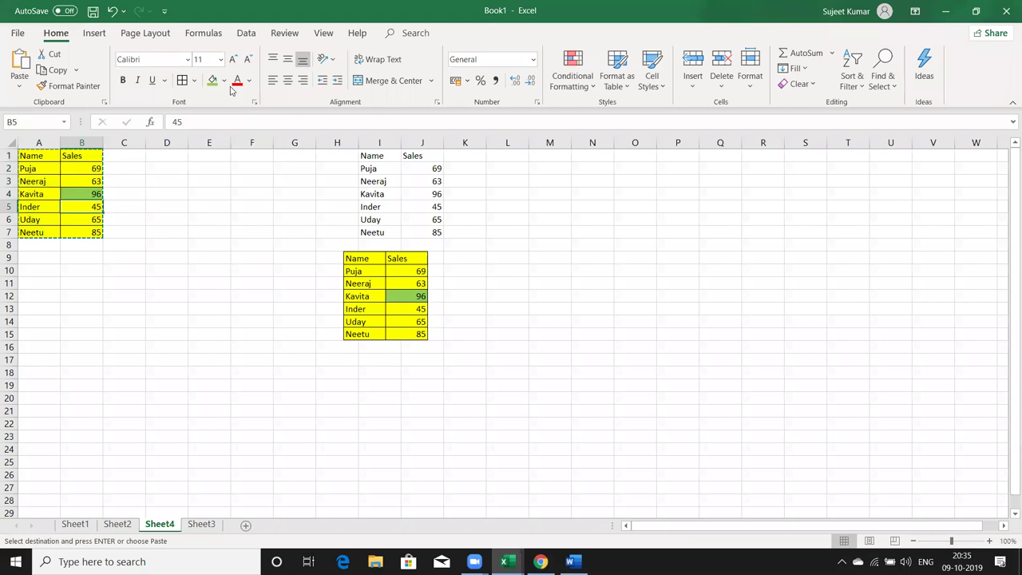
click(225, 81)
click(293, 186)
click(280, 220)
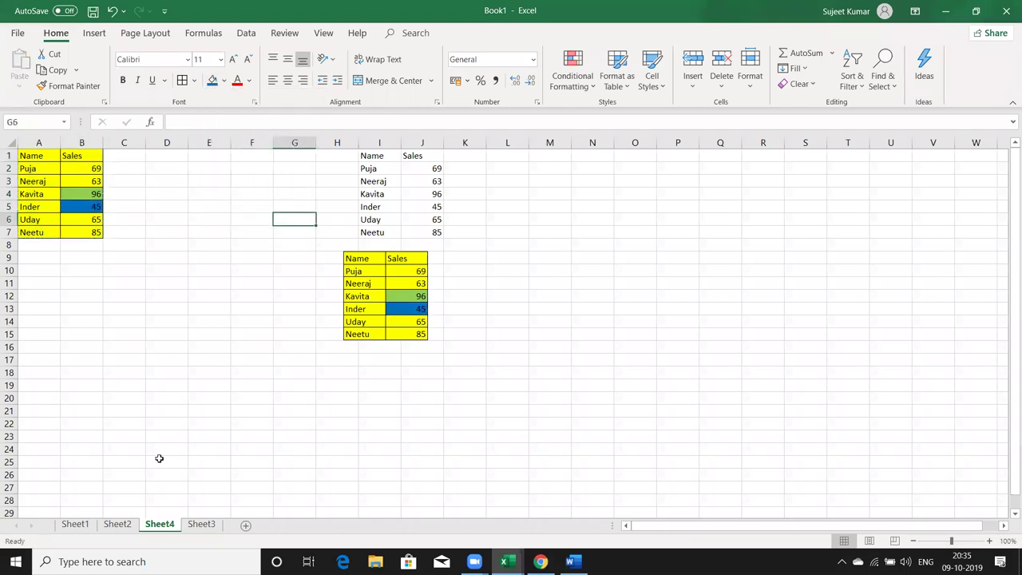
key(alt+Tab)
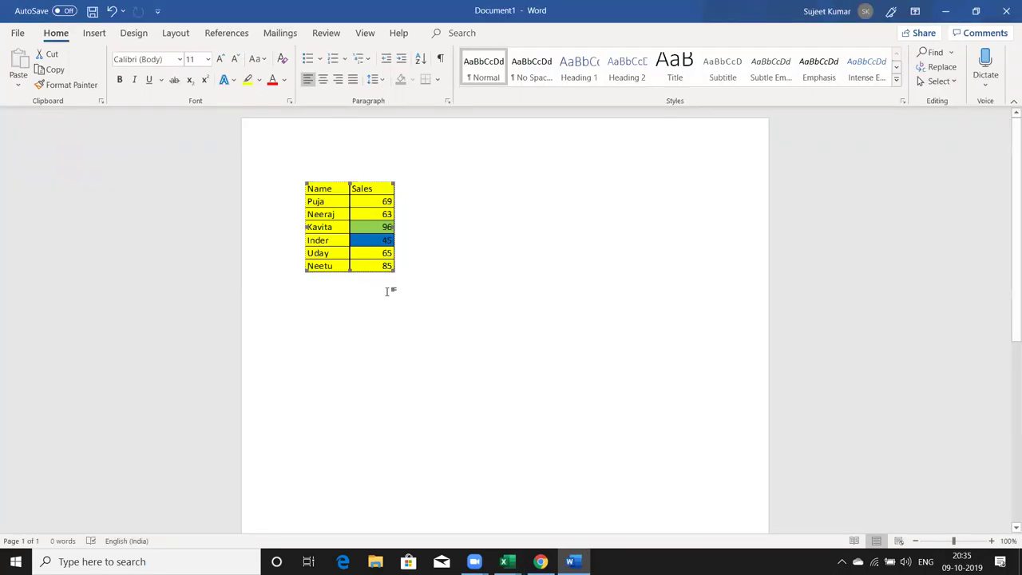
right_click(368, 245)
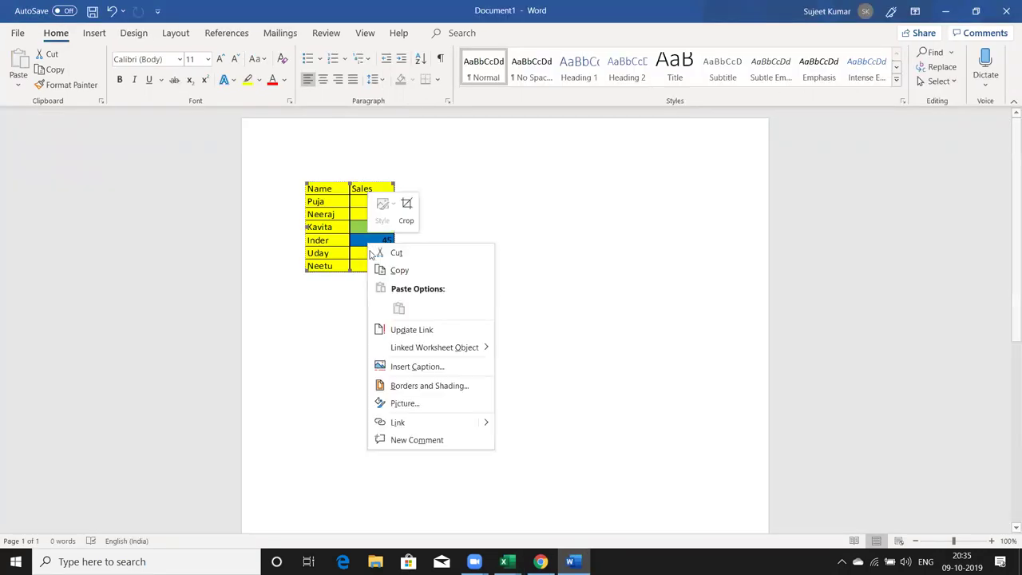
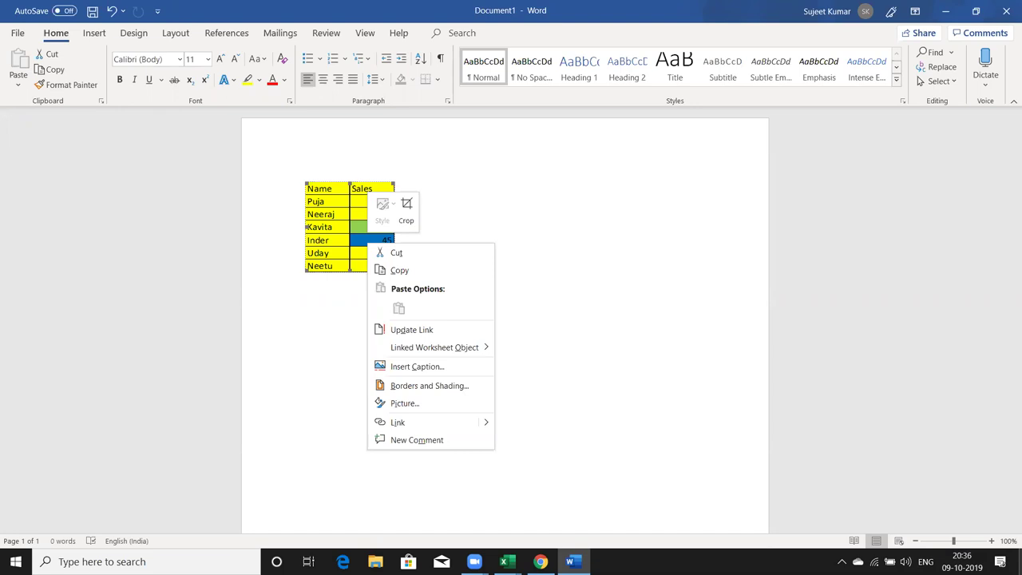
Step: Hide the Word document with the linked Name/Sales table to show the desktop
key(super+d)
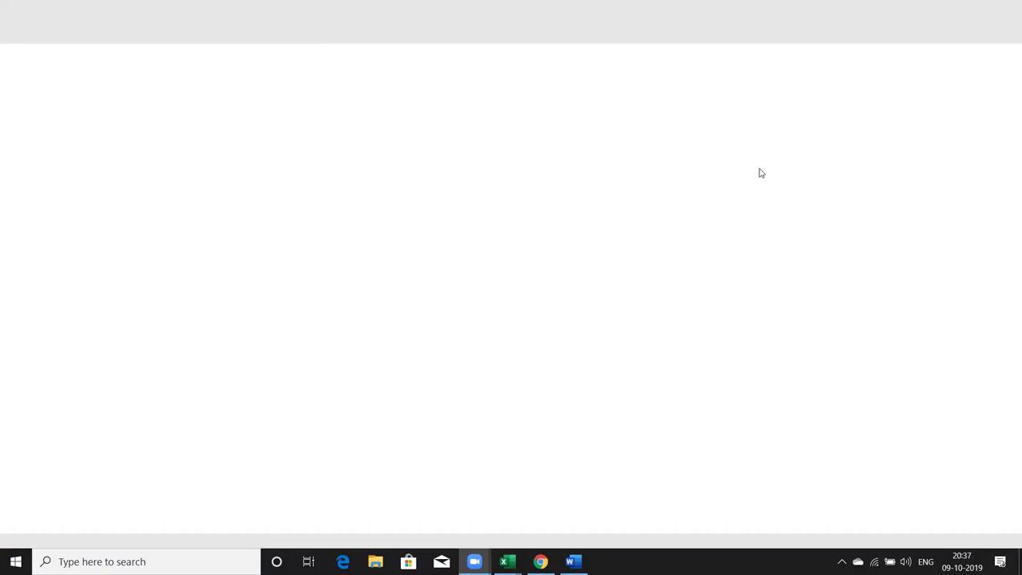
Step: Open a File Explorer window at Quick access with Windows+E
key(super+e)
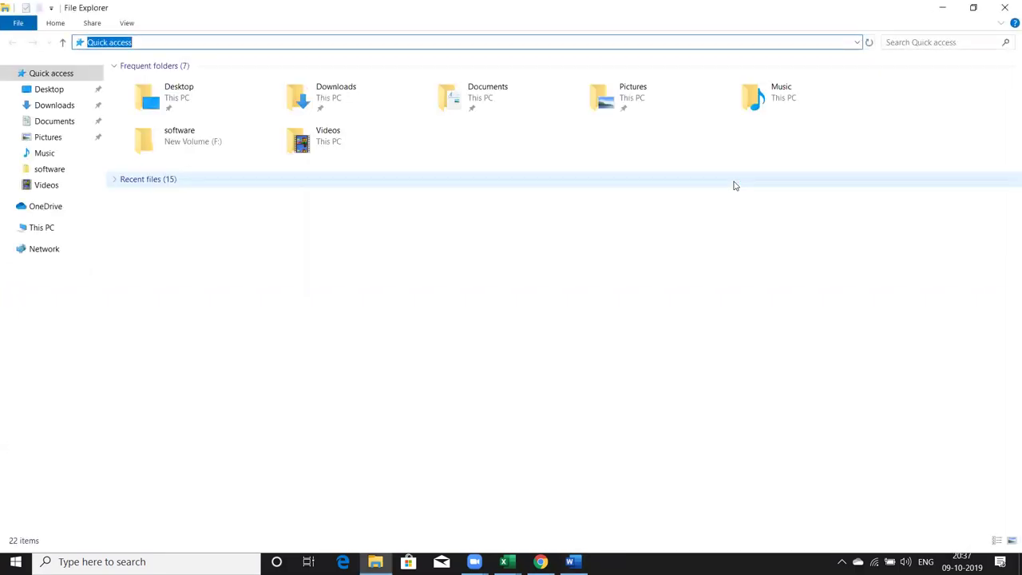